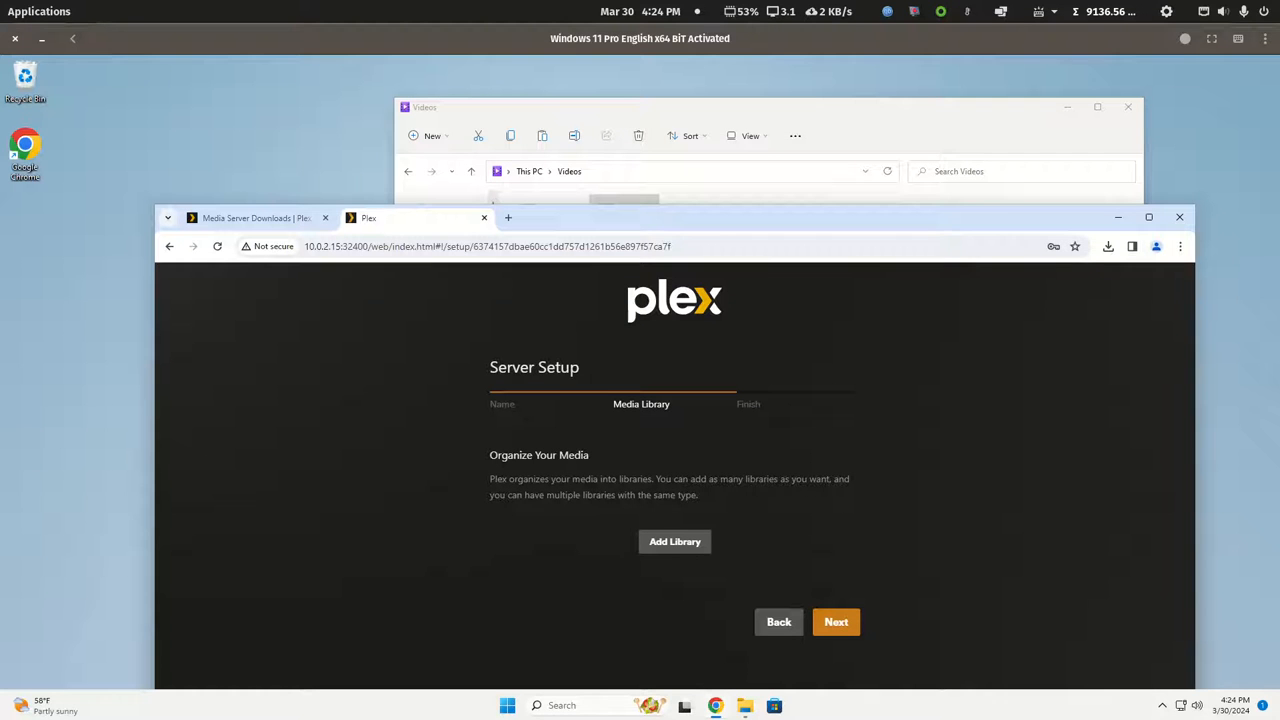
double_click(1059, 42)
mouse_move(1013, 60)
mouse_down()
mouse_move(1045, 120)
mouse_move(1072, 115)
mouse_move(1036, 66)
mouse_up()
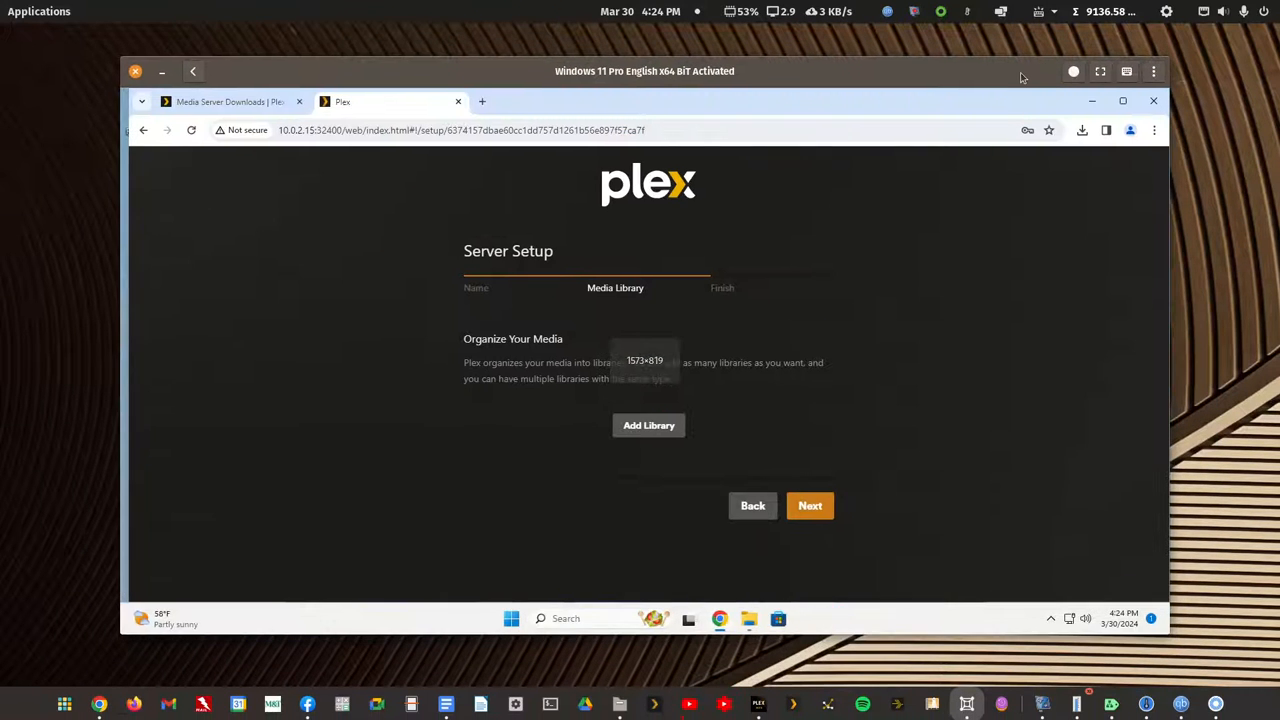
double_click(1022, 77)
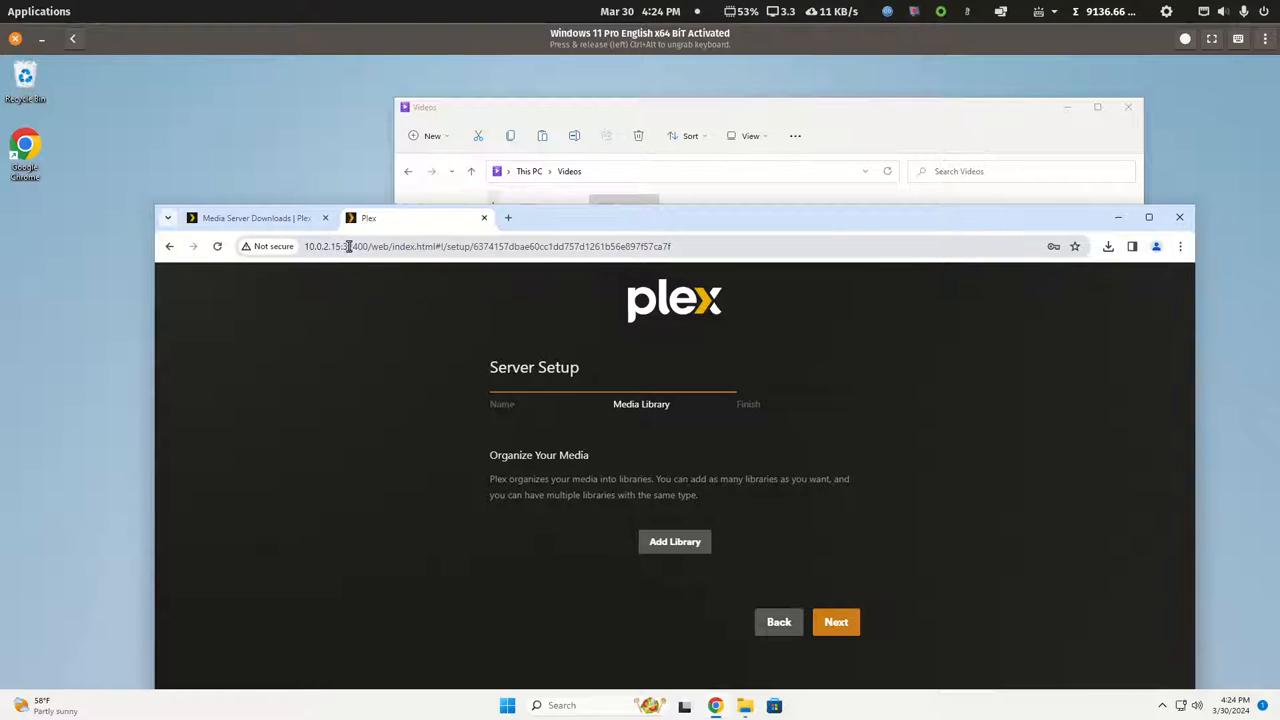
click(941, 115)
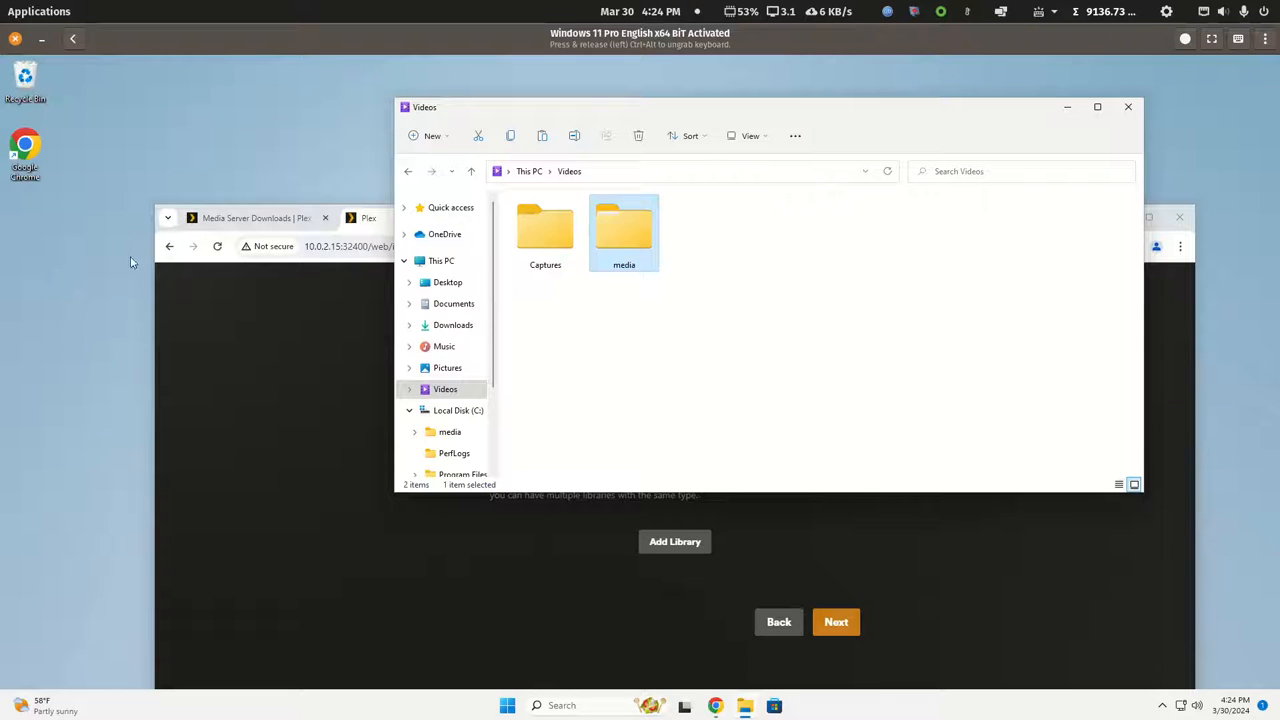
click(248, 366)
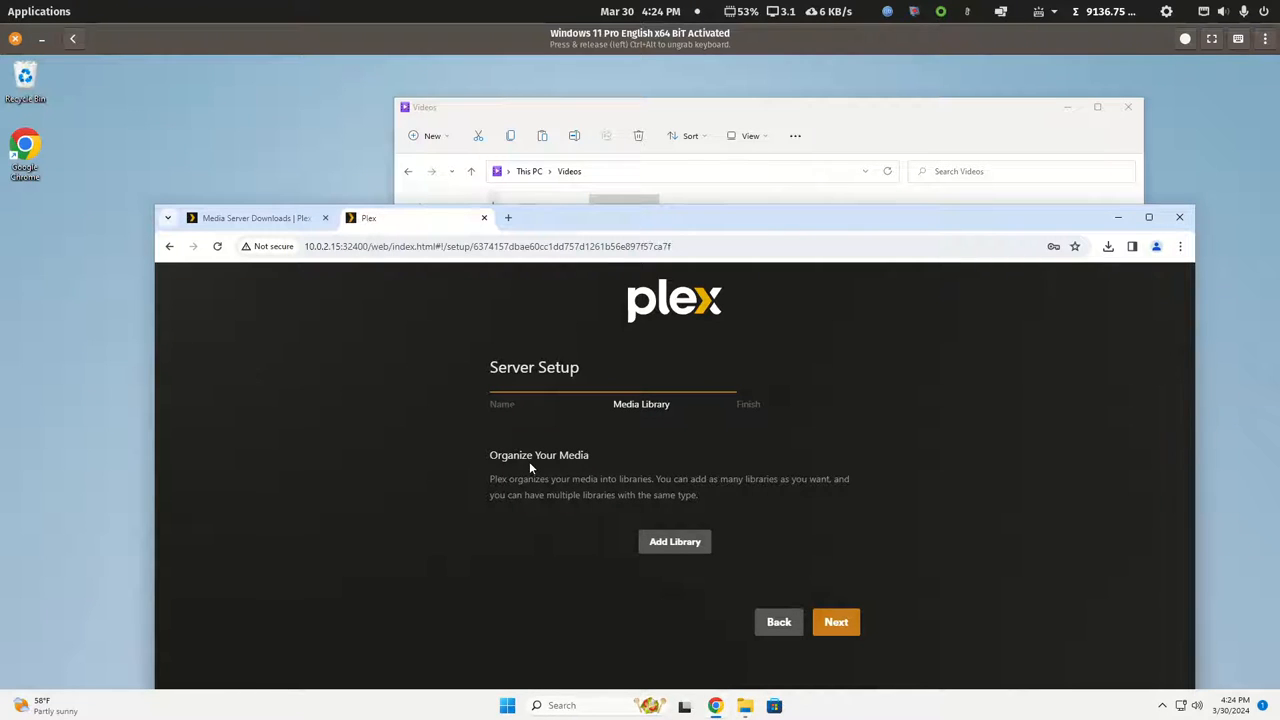
Move the media folder from Videos to the root of Local Disk (C:), replacing the files already in the destination.
click(966, 120)
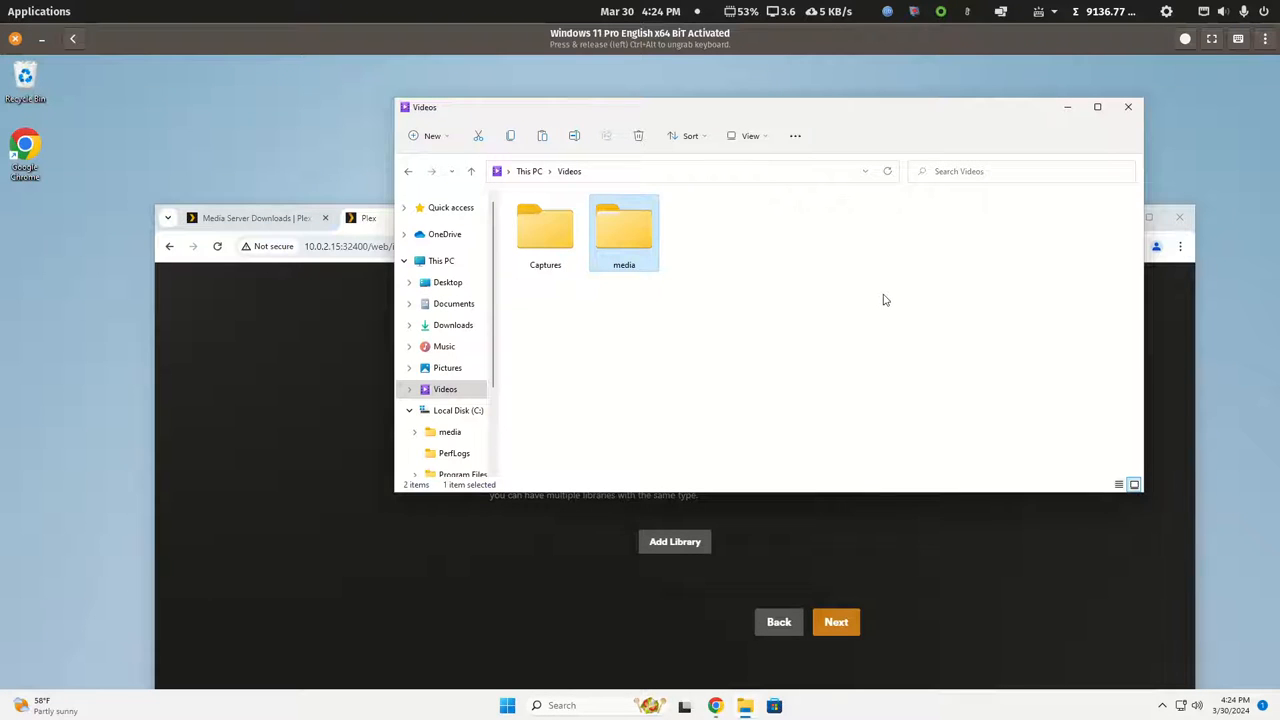
right_click(615, 234)
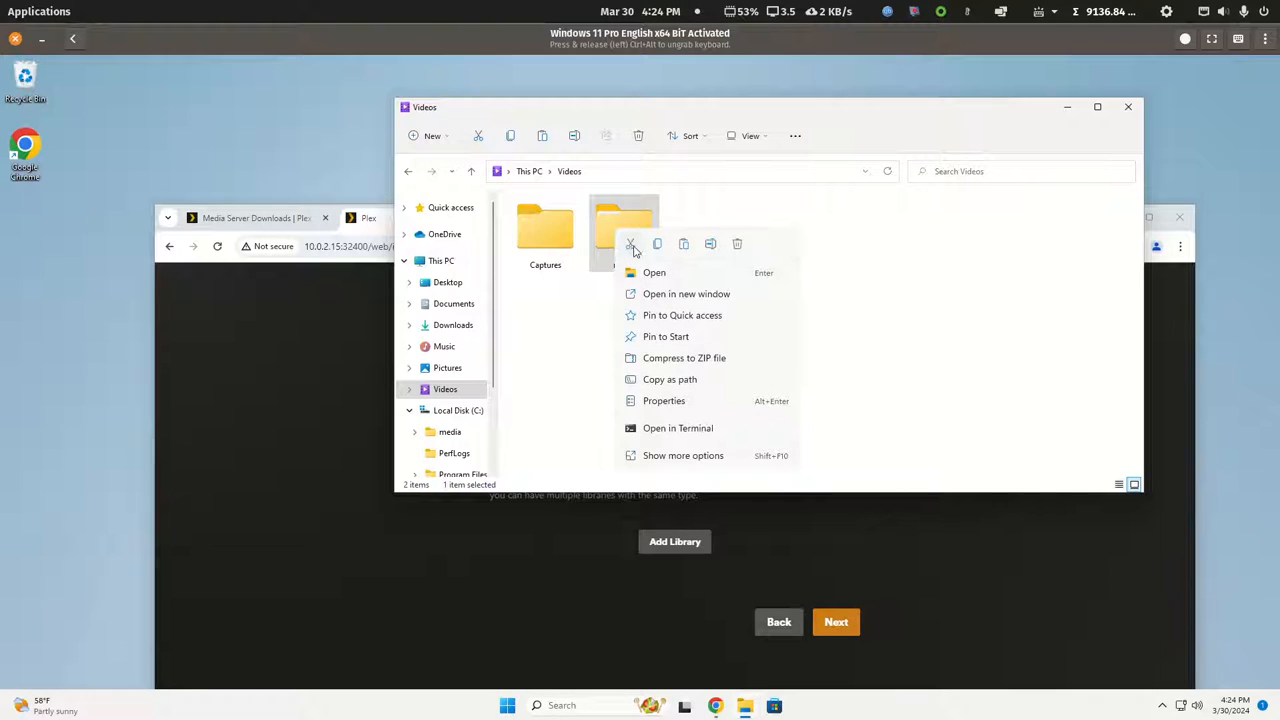
click(631, 245)
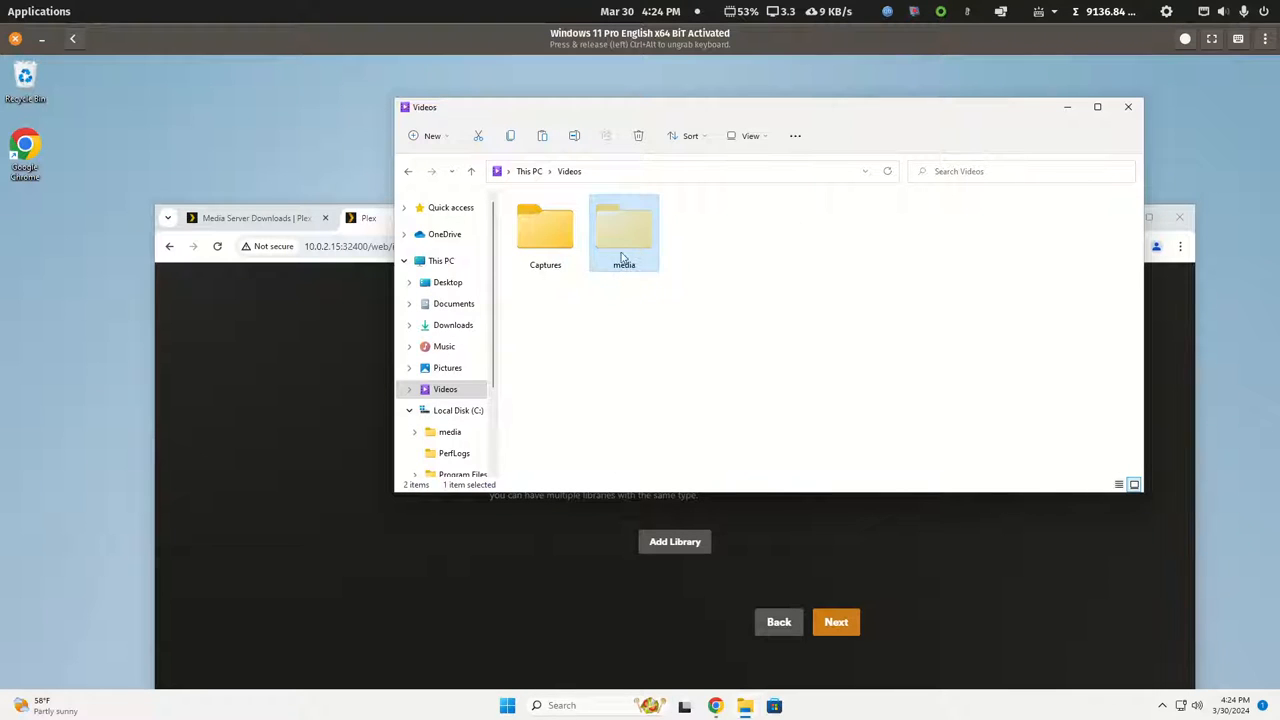
scroll(456, 312, down, 2)
click(456, 310)
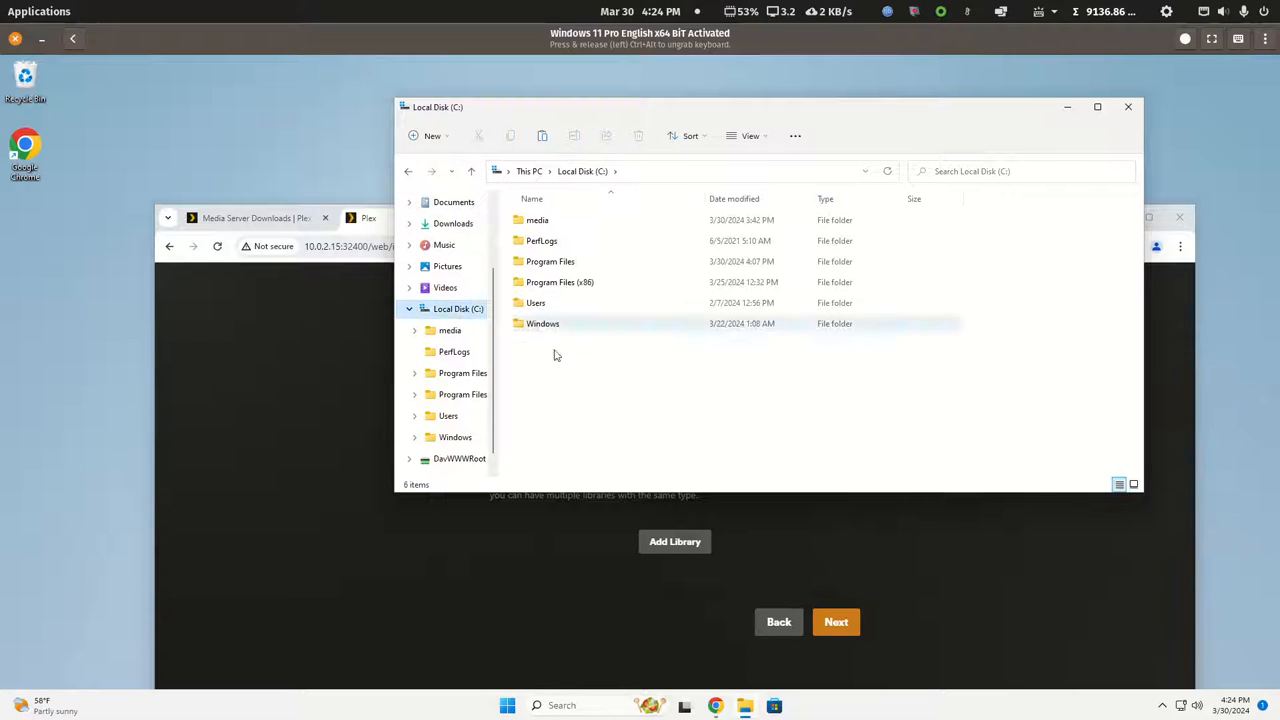
right_click(564, 387)
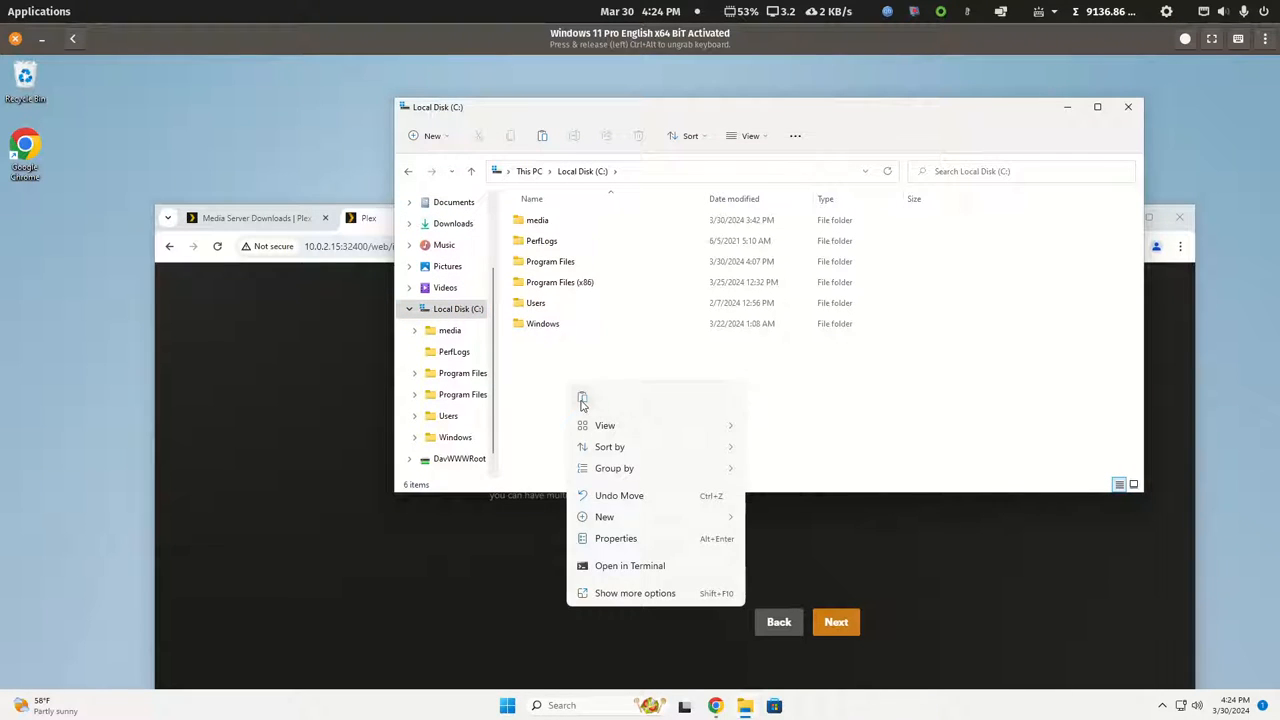
click(582, 400)
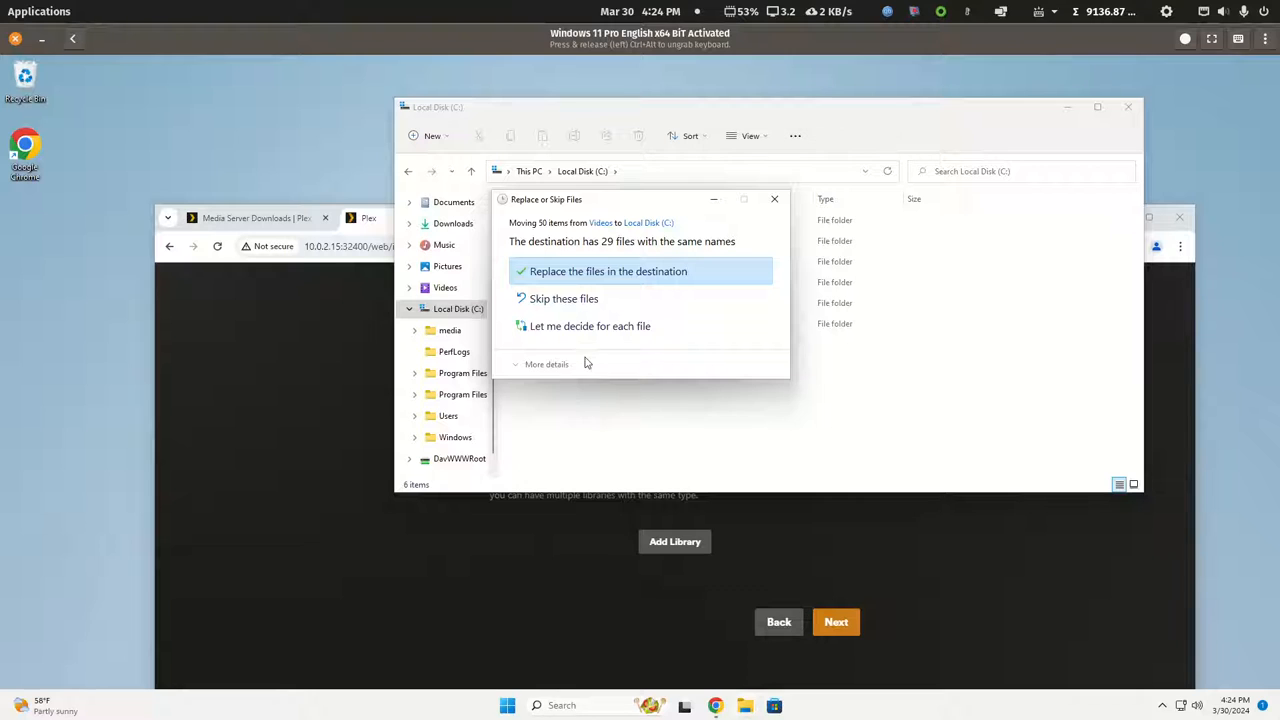
click(582, 274)
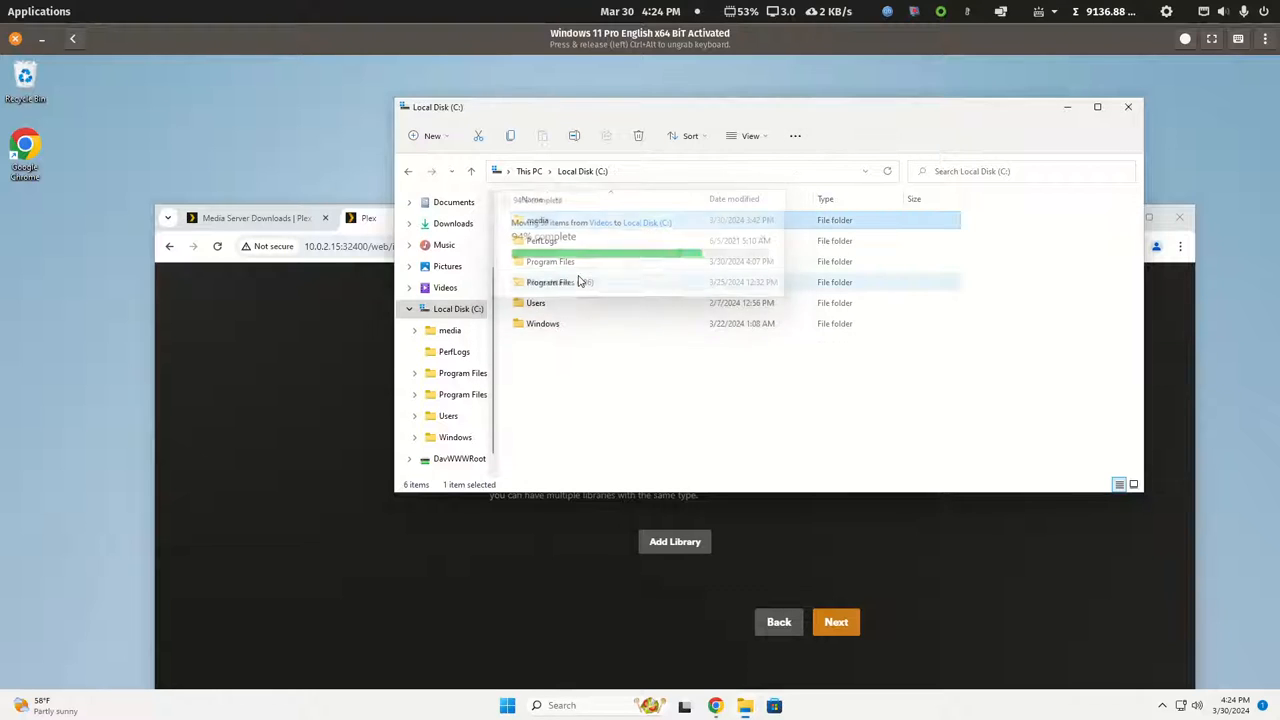
click(578, 384)
Return to the Plex server setup and start adding a library of type Movies, continuing to its folder selection.
click(326, 396)
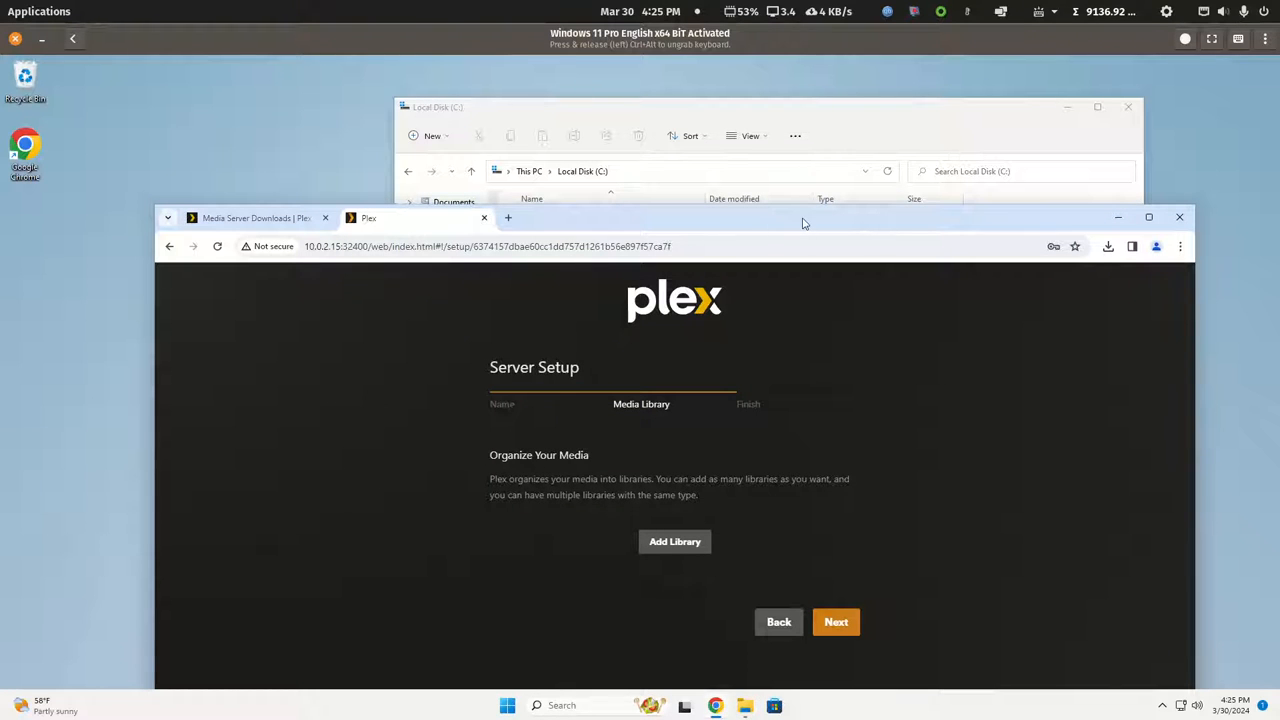
drag(803, 222, 789, 191)
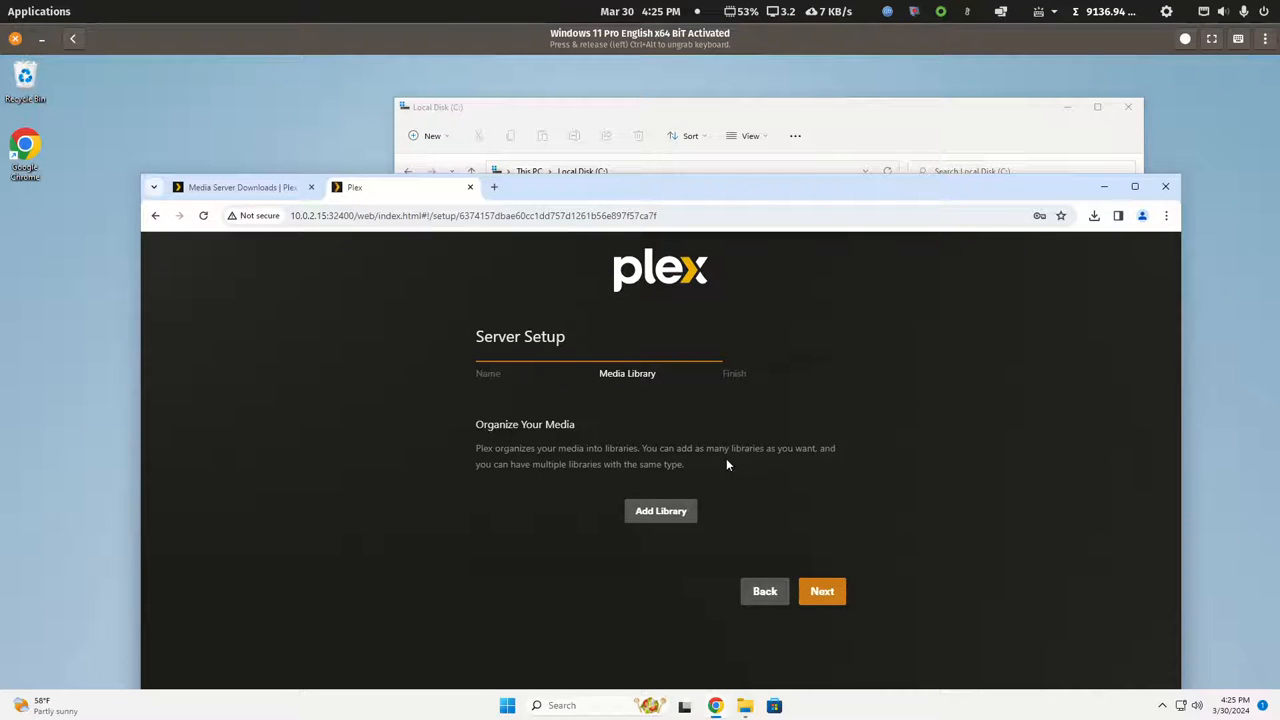
click(660, 512)
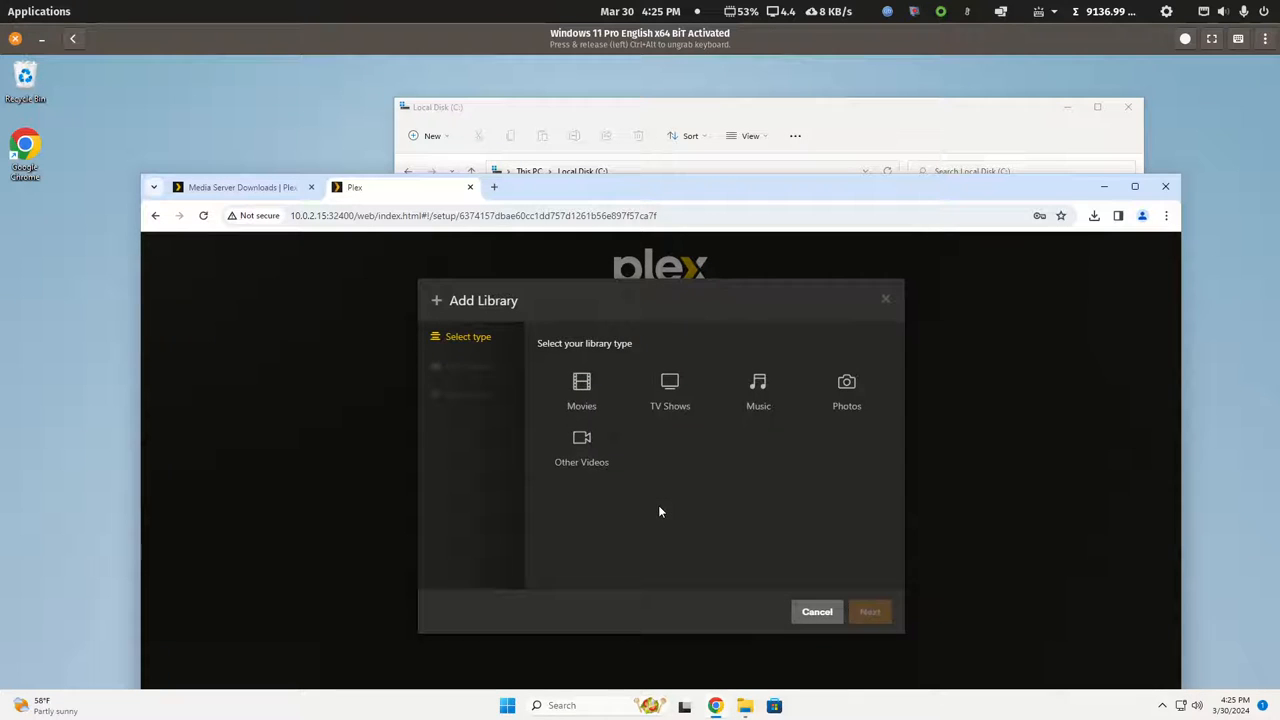
click(584, 395)
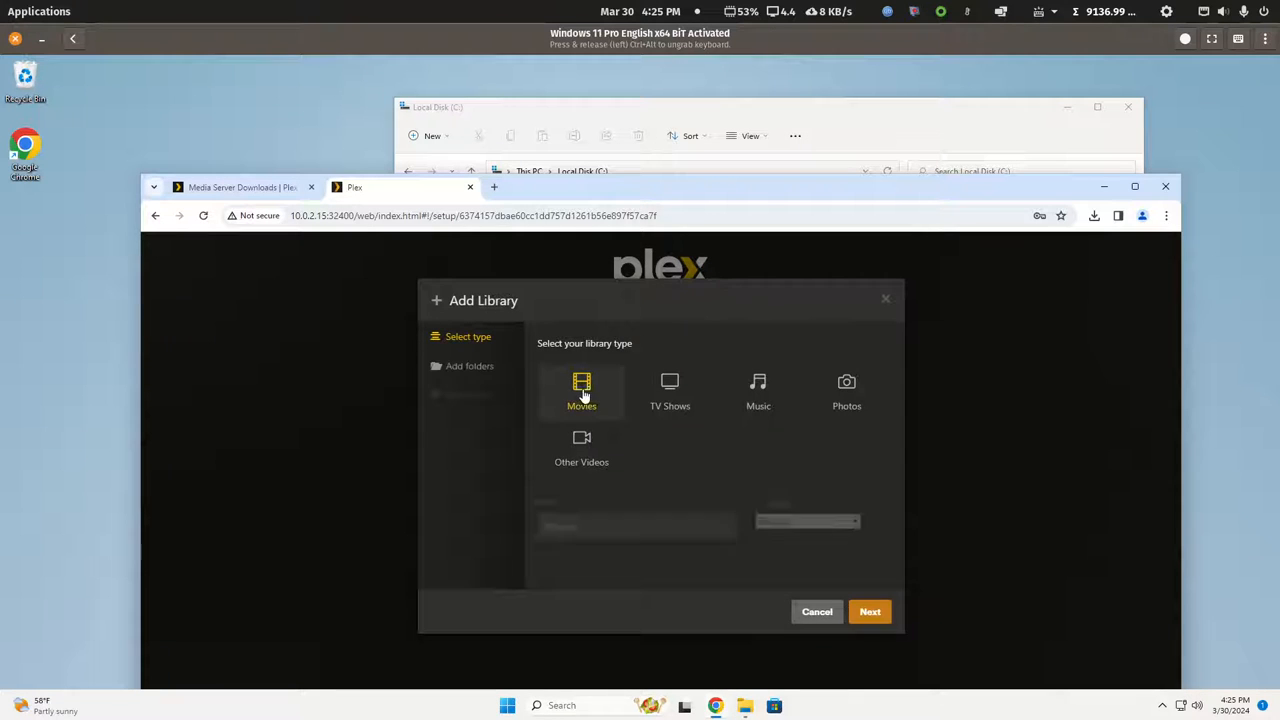
click(870, 611)
click(746, 381)
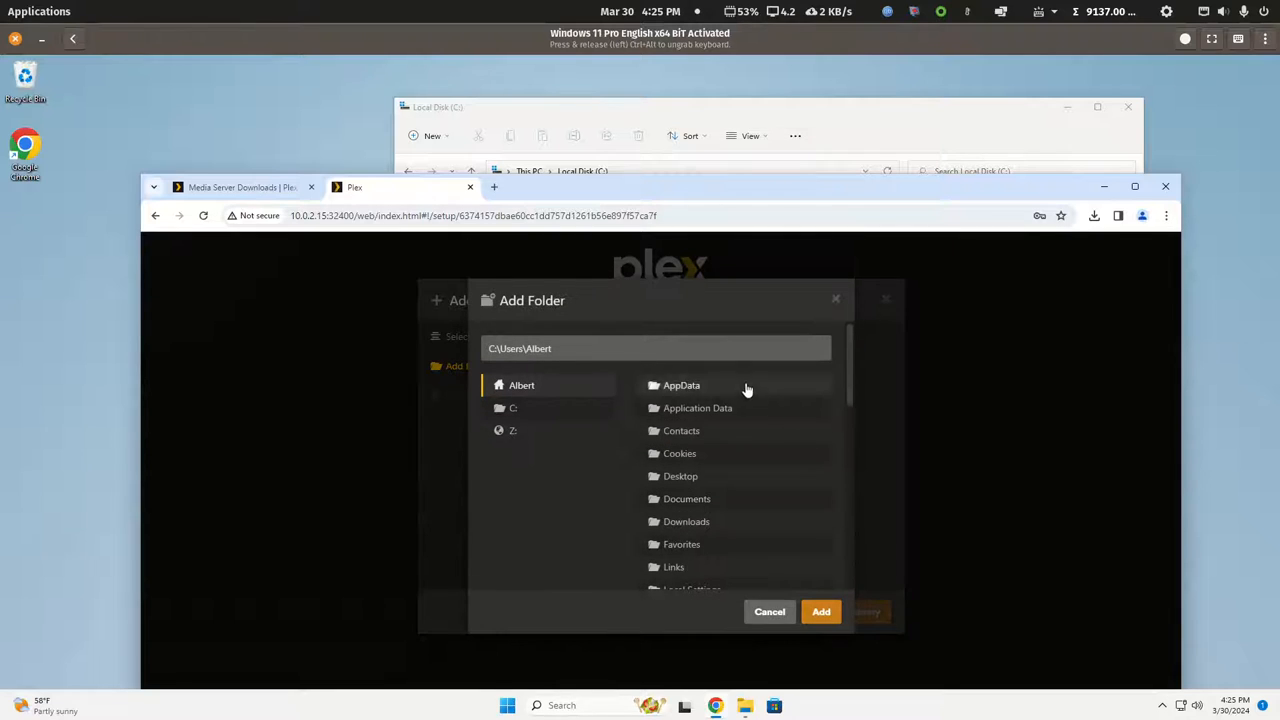
click(511, 412)
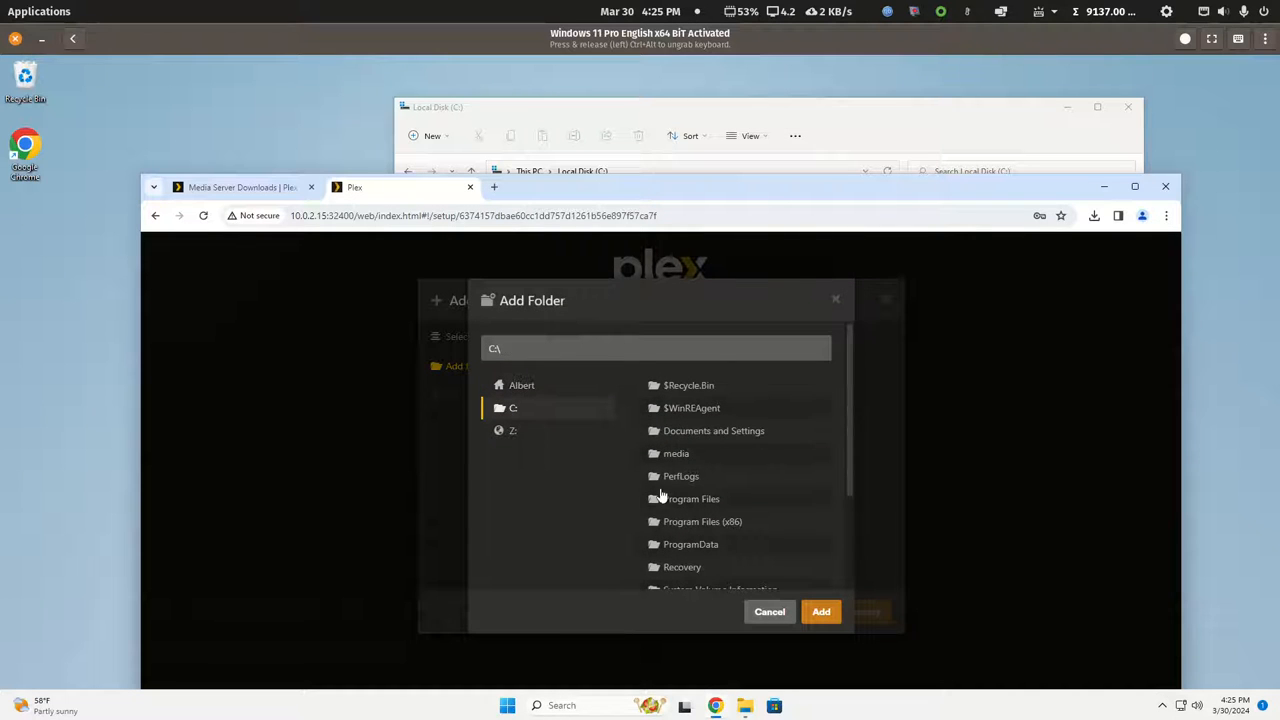
click(674, 454)
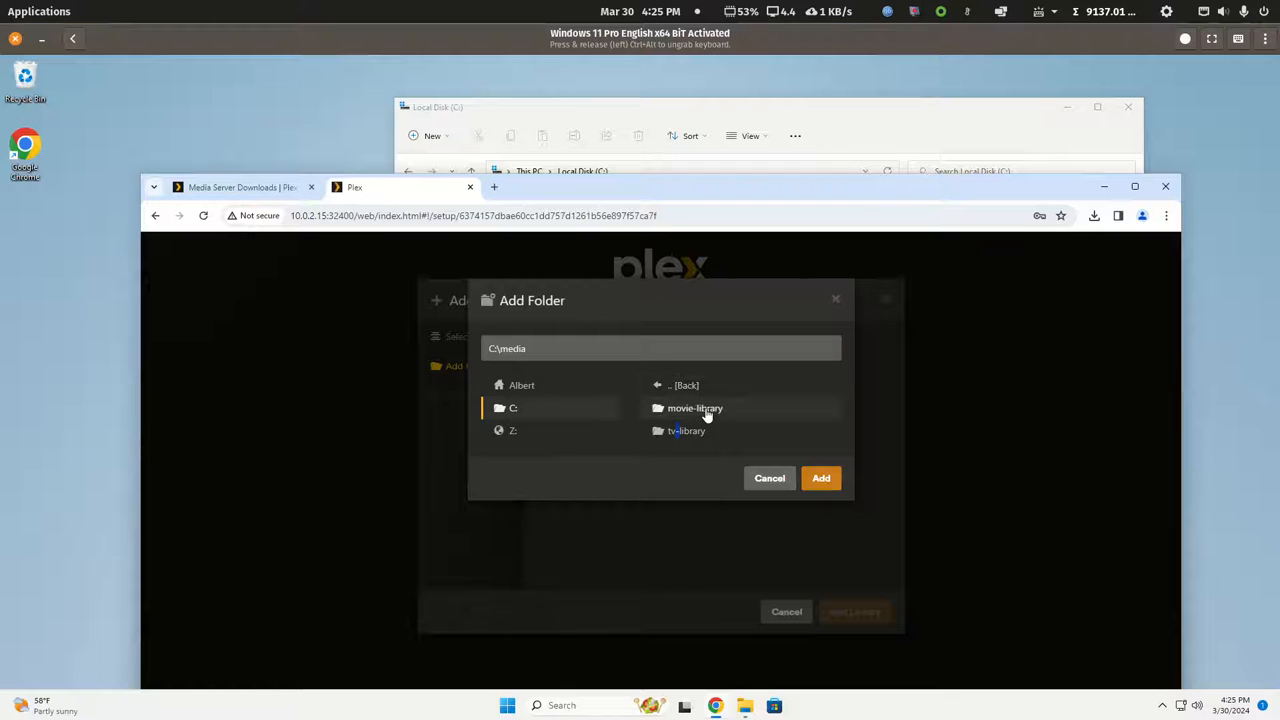
click(690, 413)
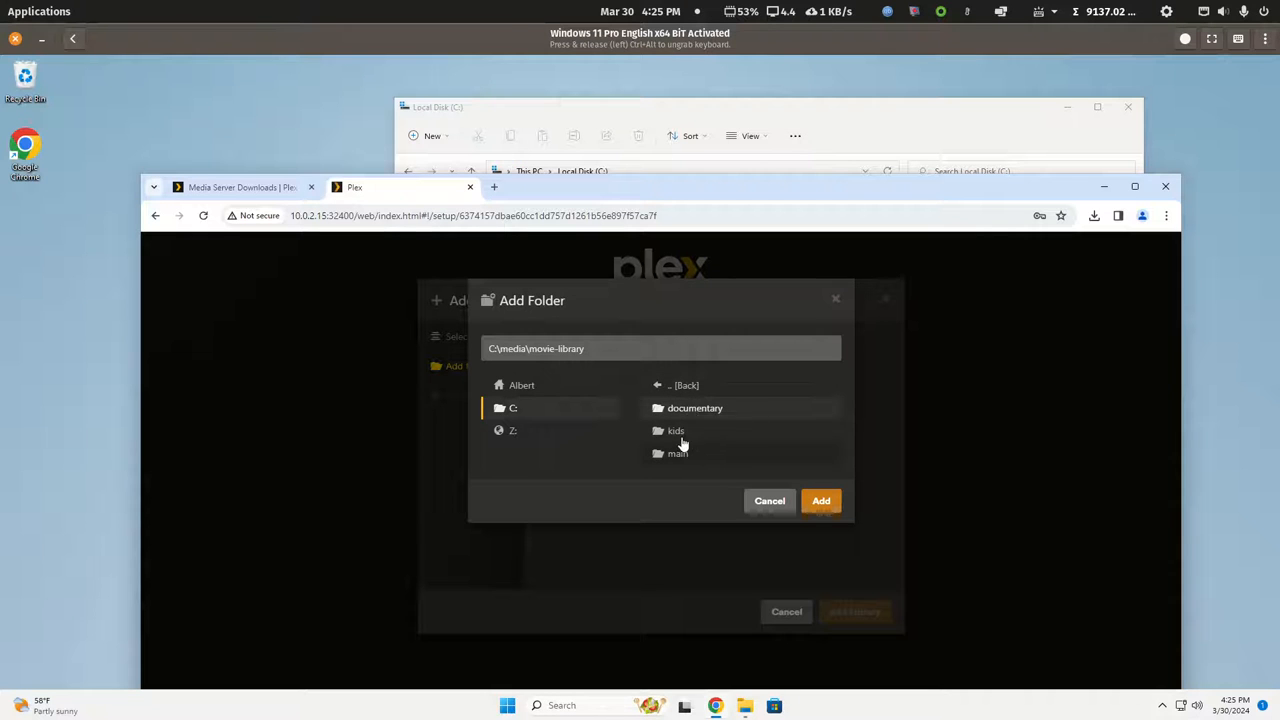
click(675, 455)
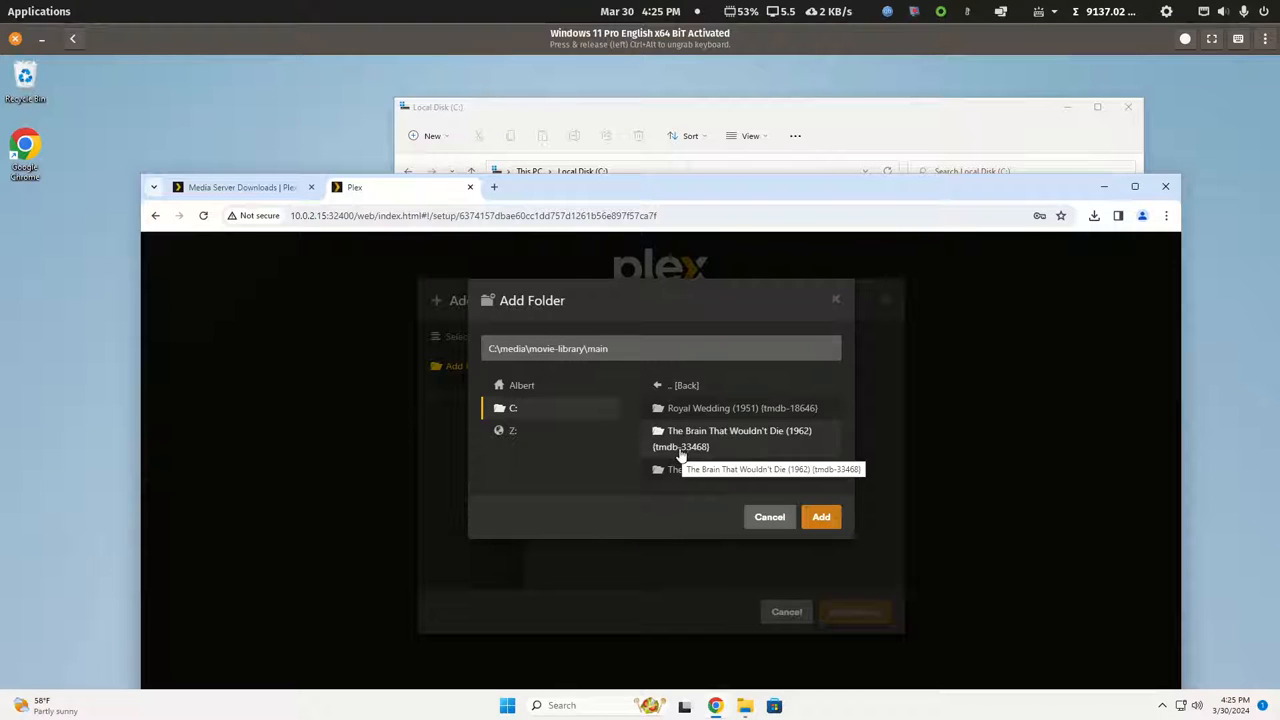
click(767, 518)
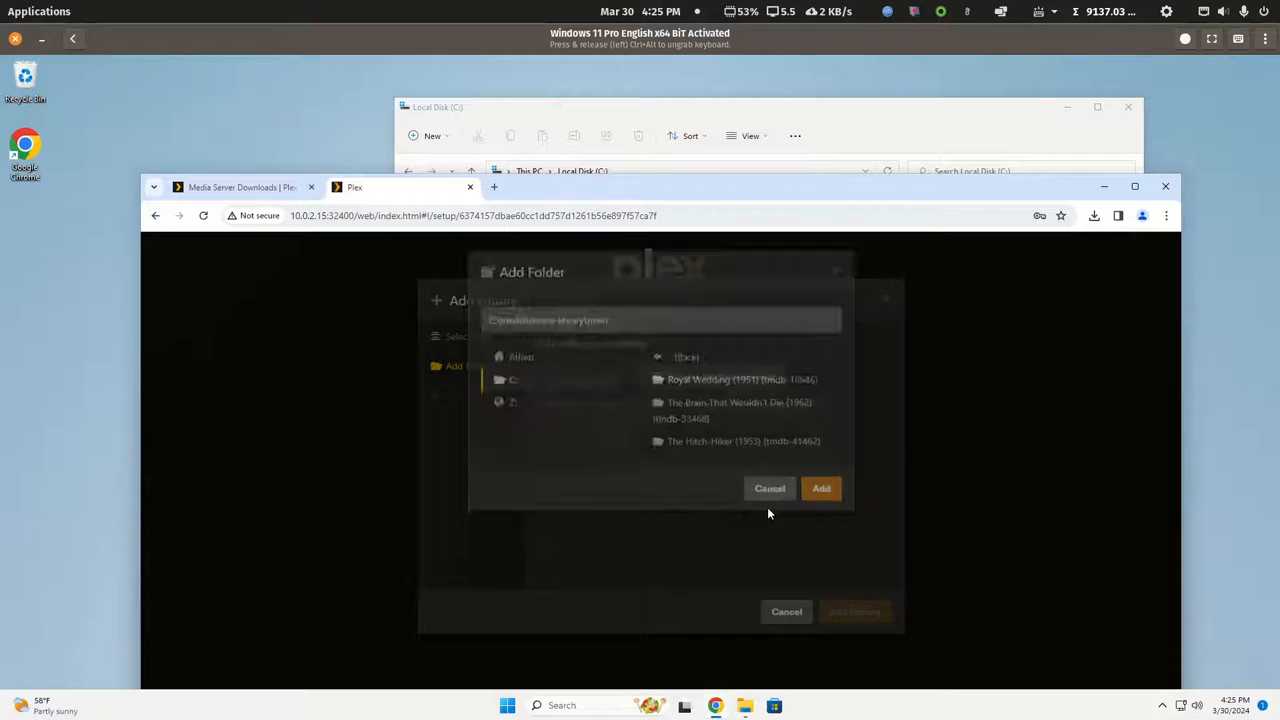
Switch to File Explorer and move the media folder from Local Disk (C:) into the user account's Videos folder.
click(610, 112)
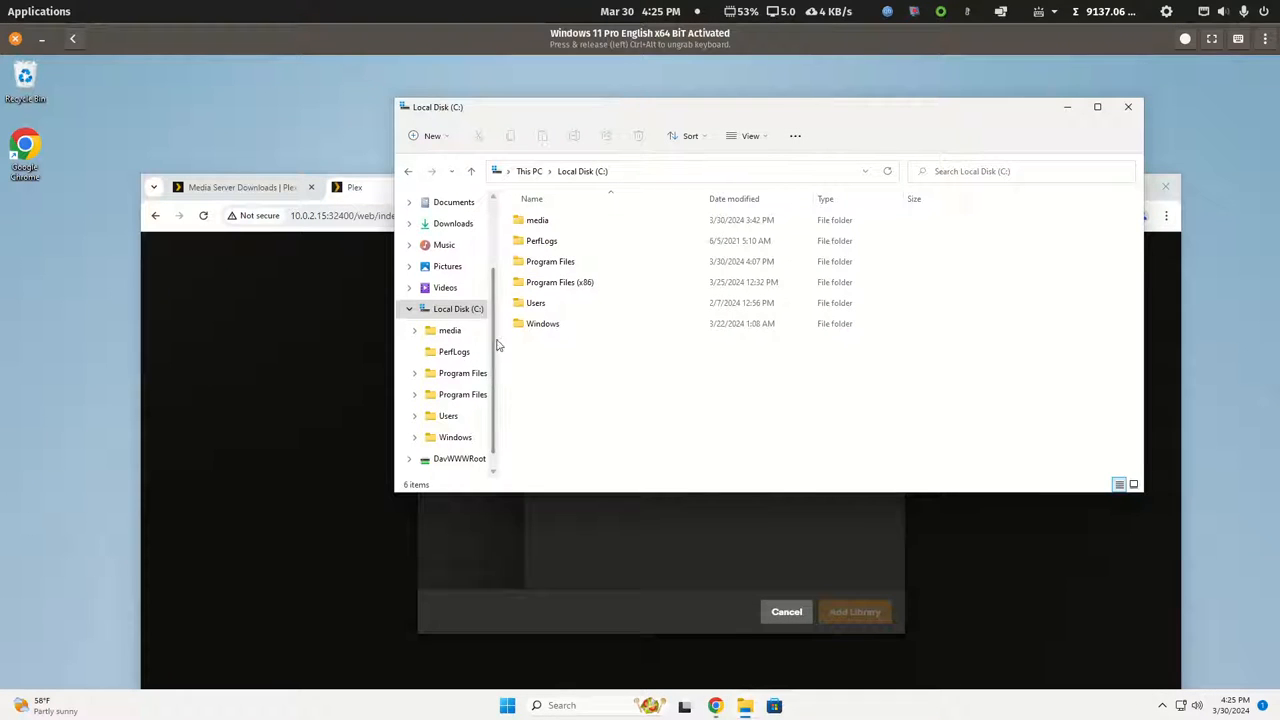
right_click(535, 222)
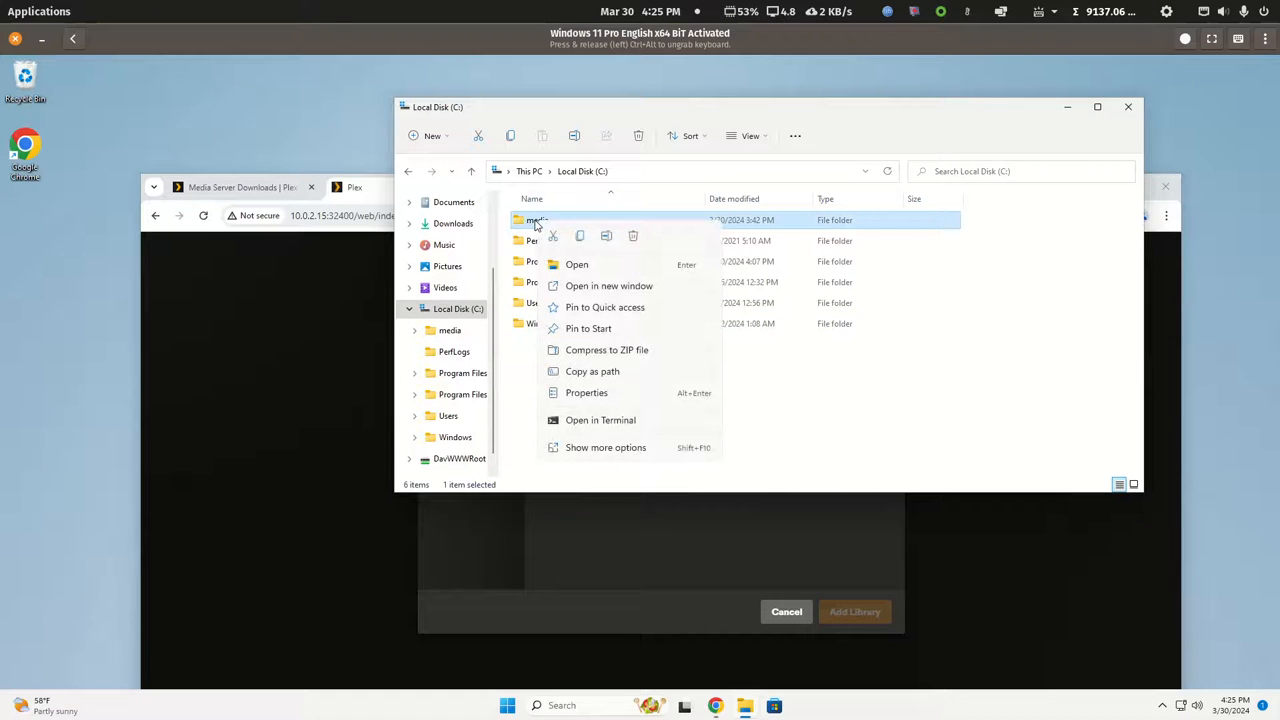
click(551, 241)
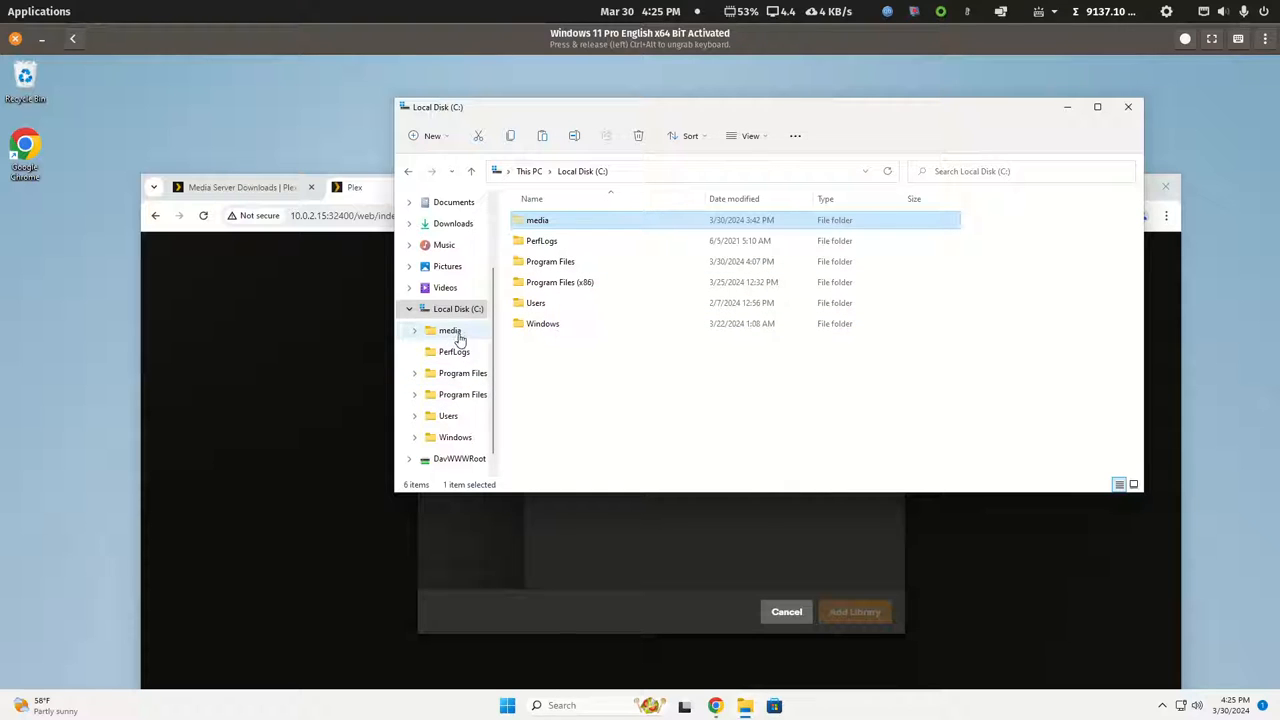
scroll(459, 338, up, 1)
scroll(459, 338, down, 2)
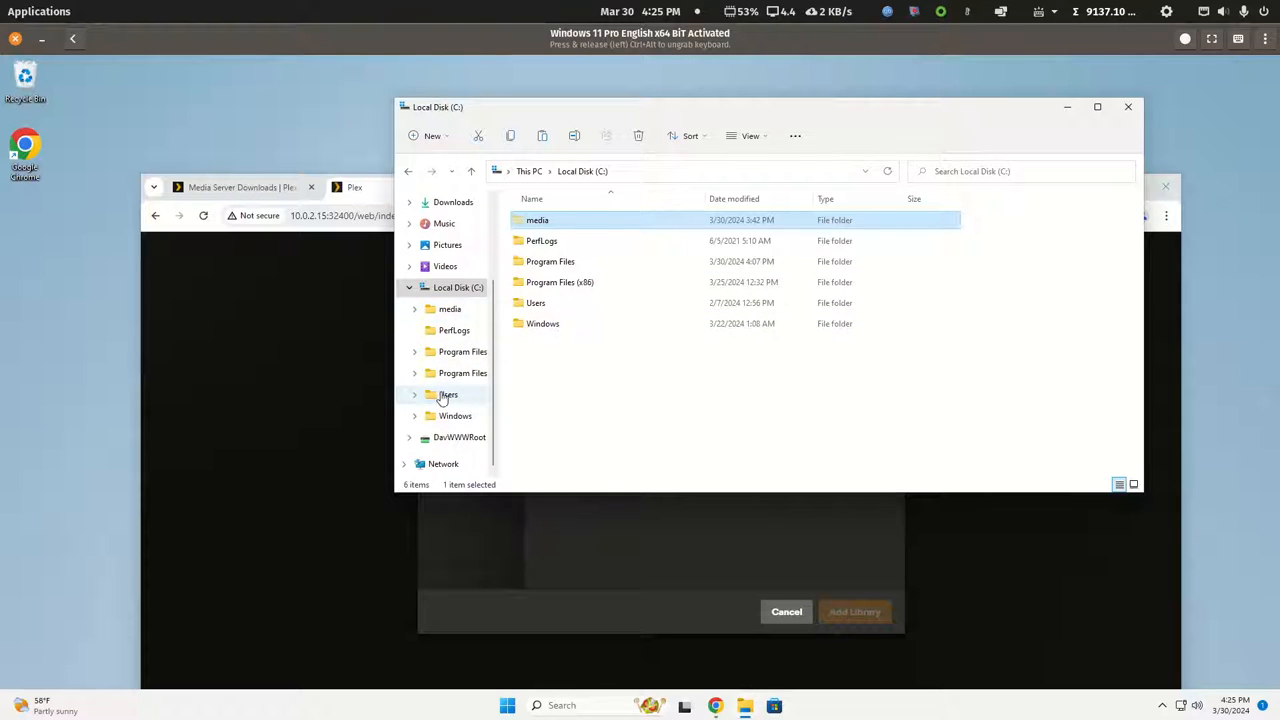
click(447, 395)
double_click(536, 220)
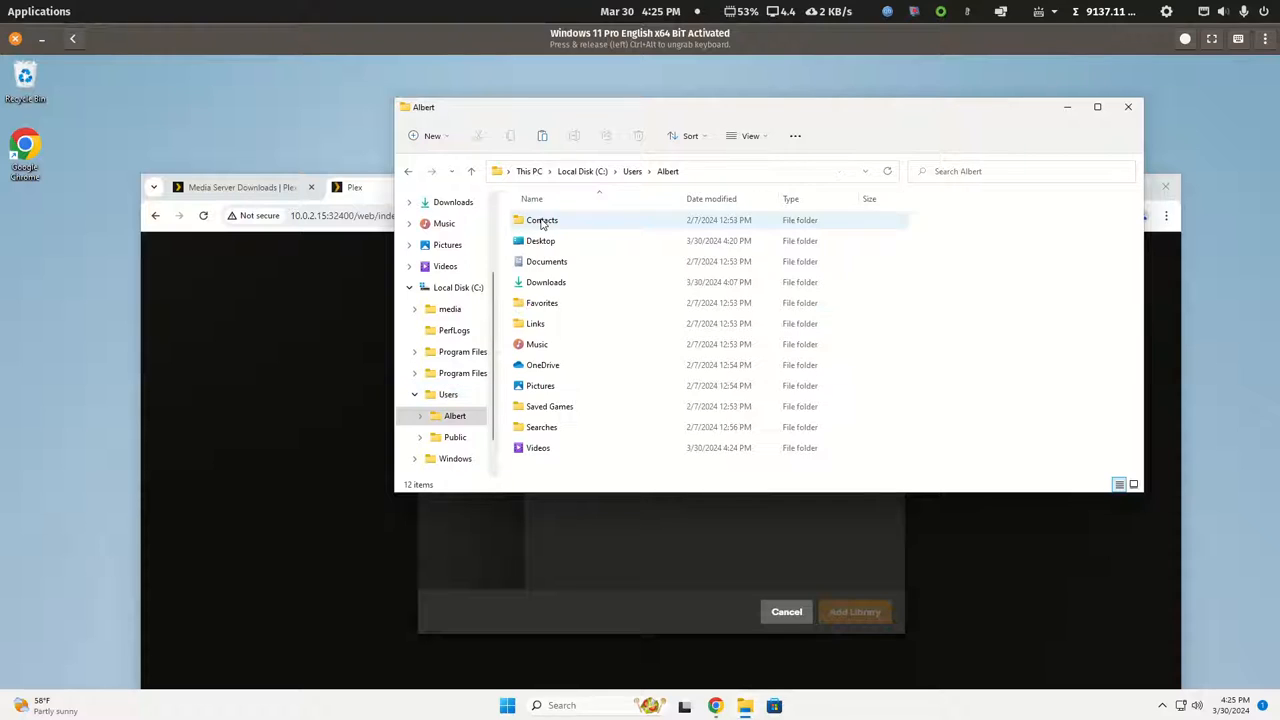
double_click(537, 448)
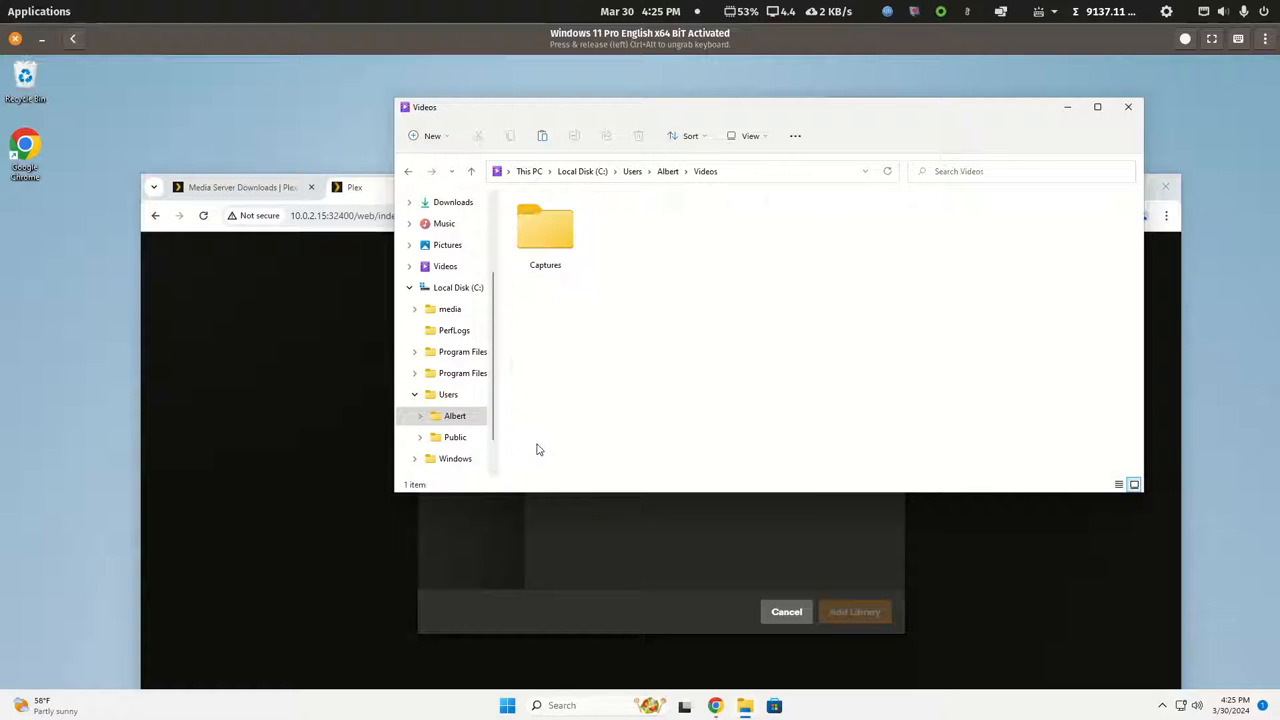
right_click(583, 385)
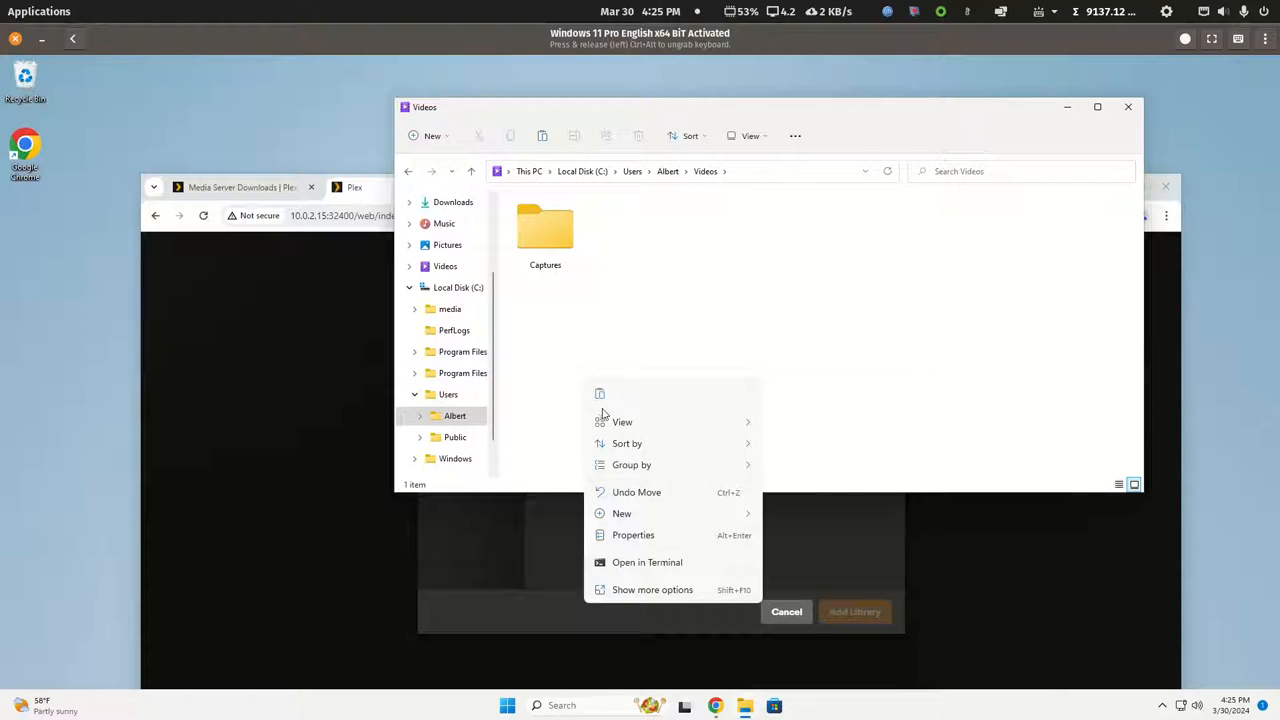
click(599, 396)
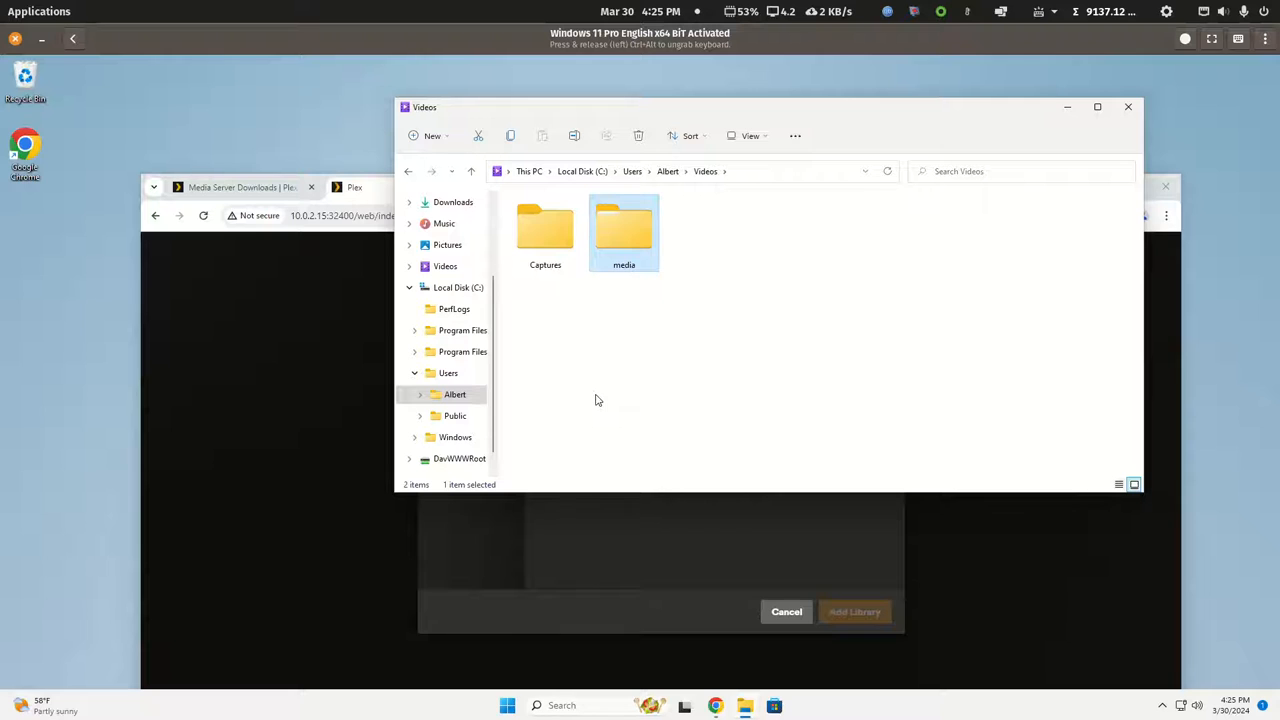
Examine the folder structure inside media, down through movie-library to the individual movie folders in main.
double_click(624, 245)
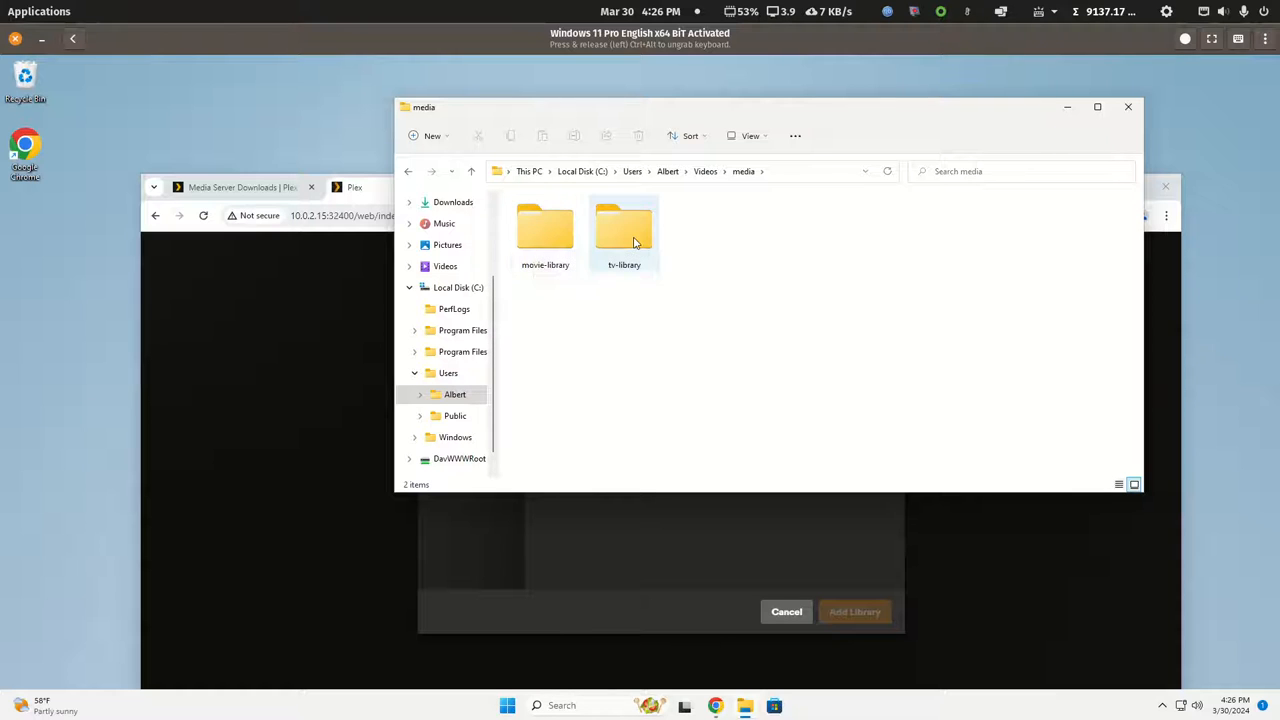
click(408, 175)
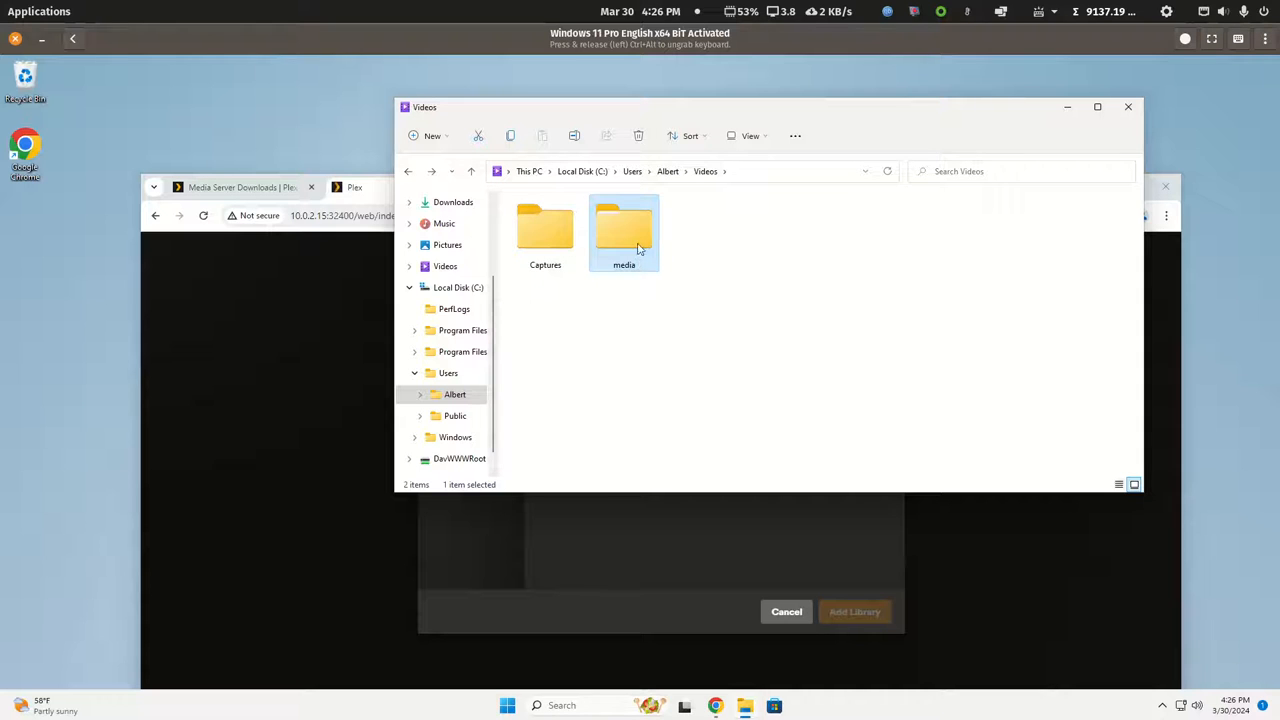
double_click(641, 246)
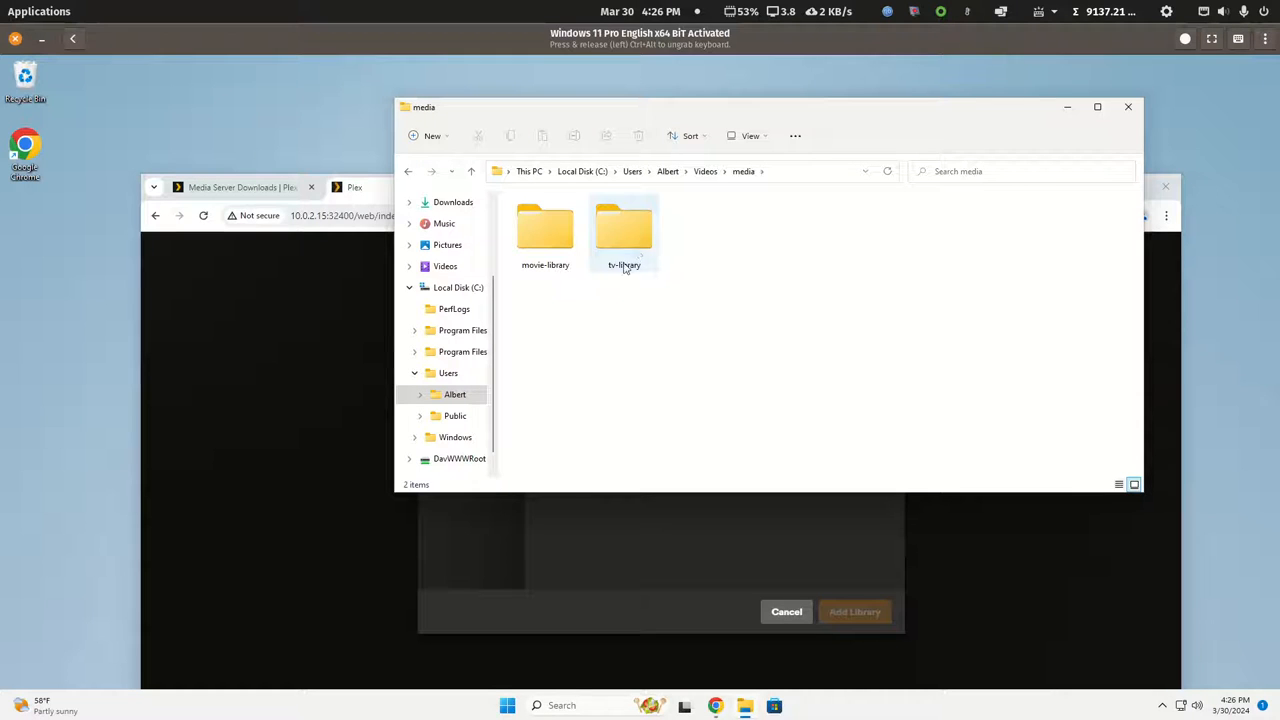
double_click(558, 238)
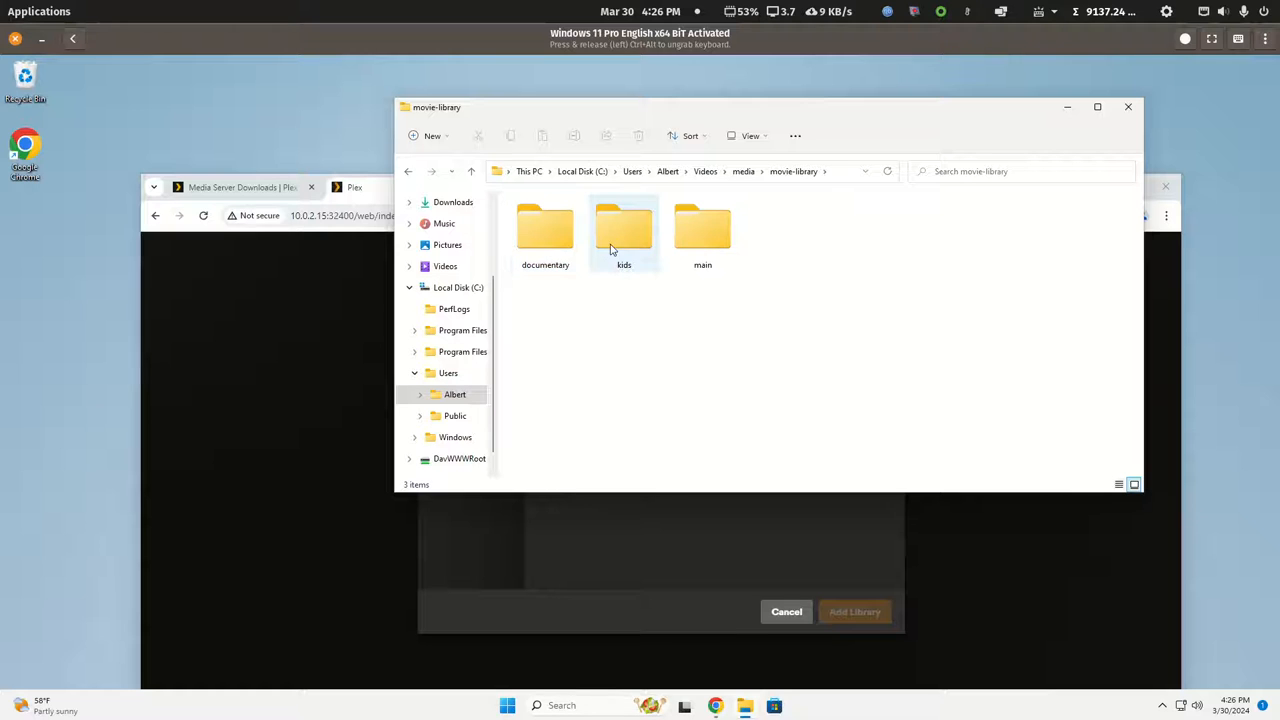
double_click(714, 238)
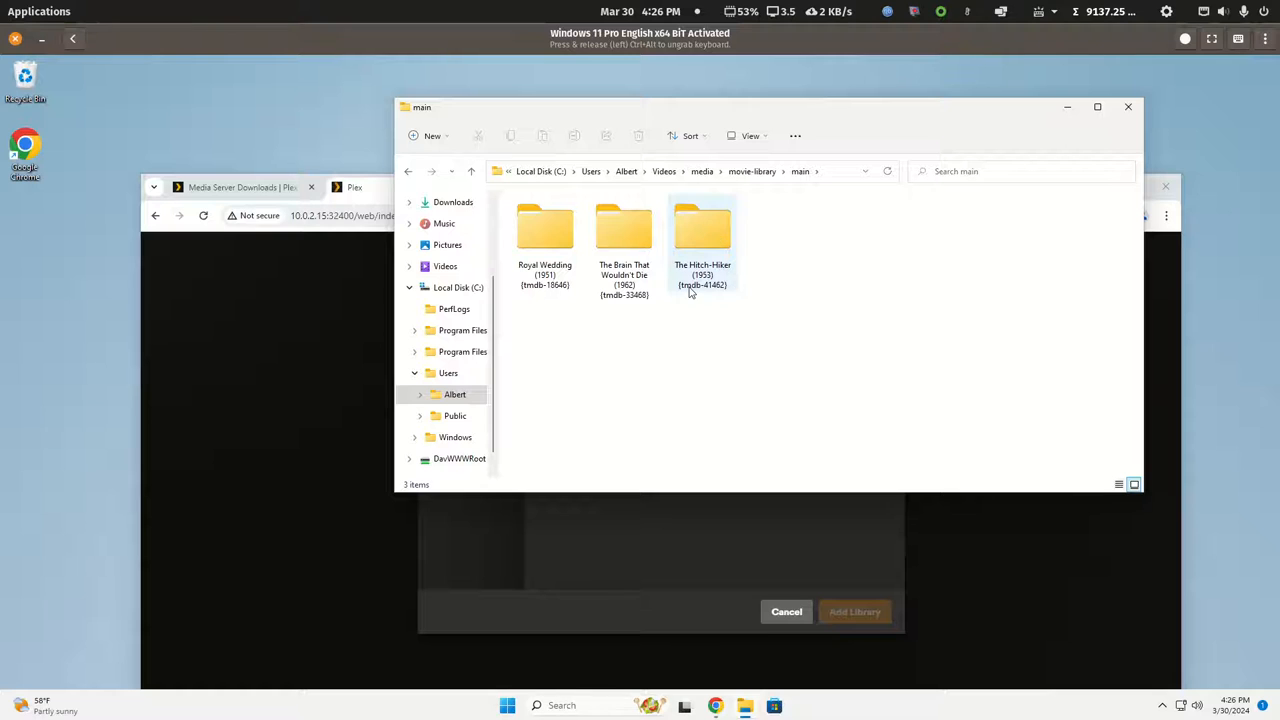
click(632, 307)
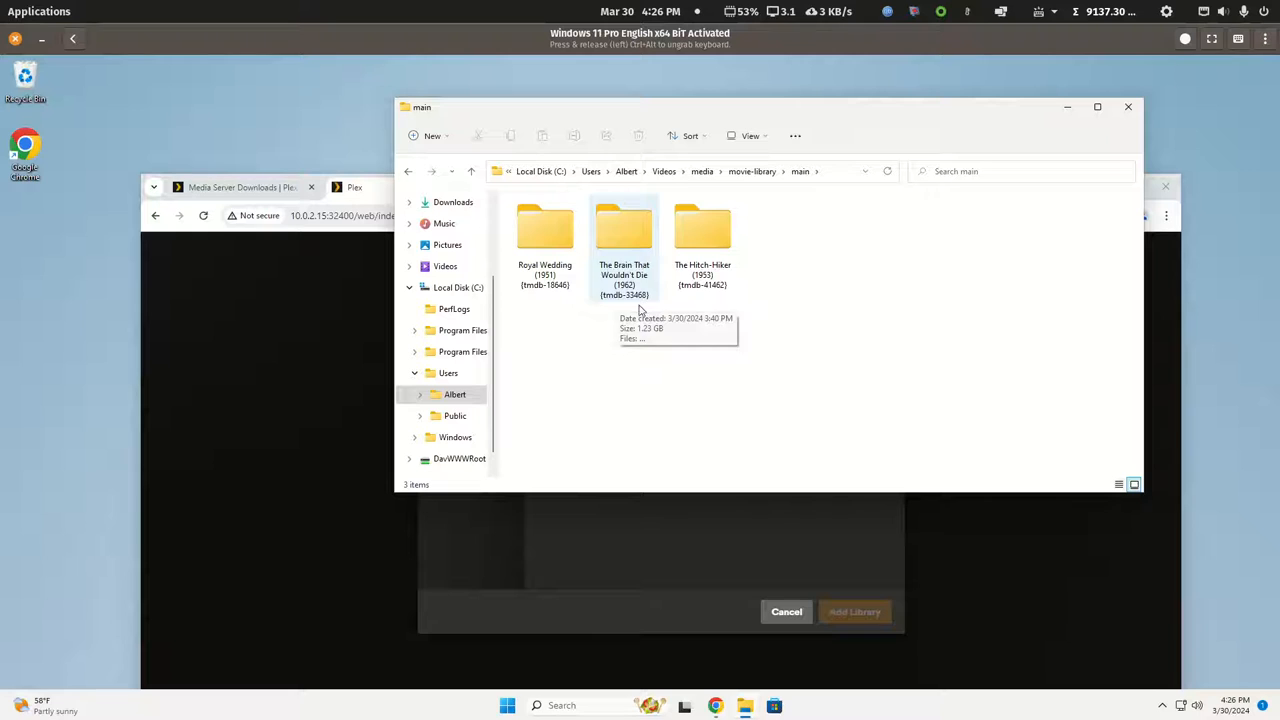
Go back up to the media folder and examine tv-library down to the show folder inside its main folder.
click(407, 172)
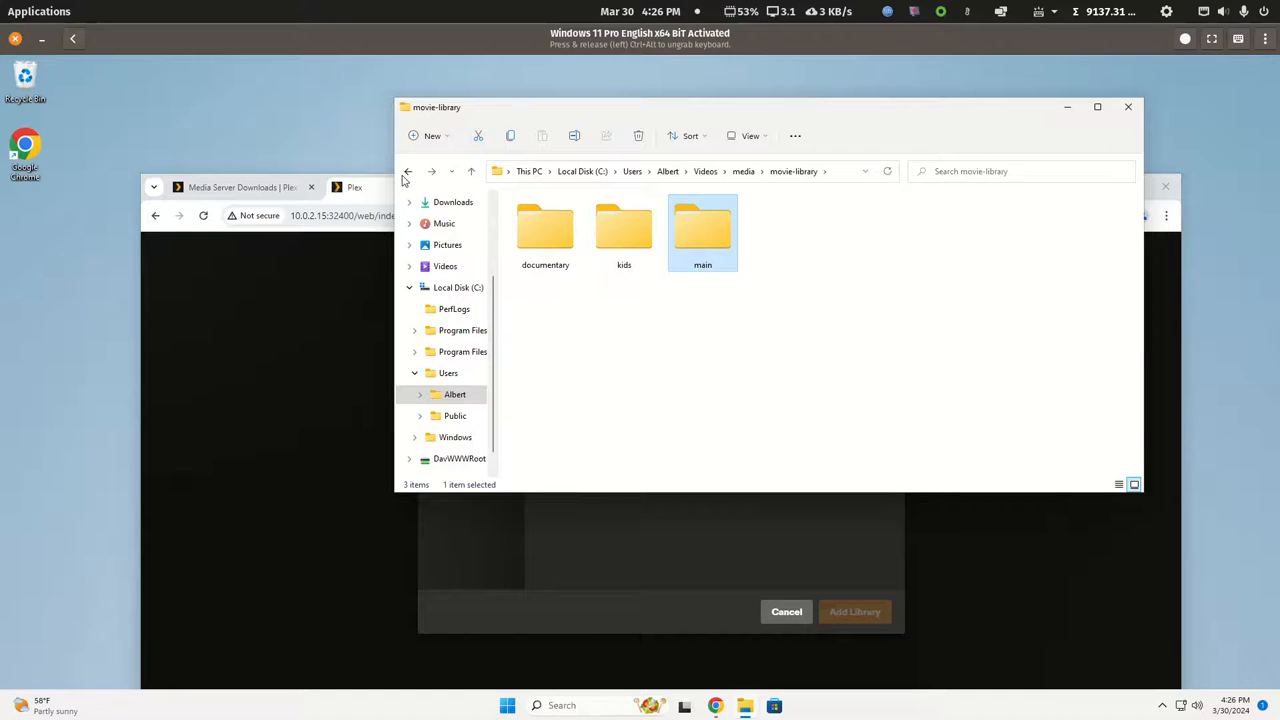
click(405, 174)
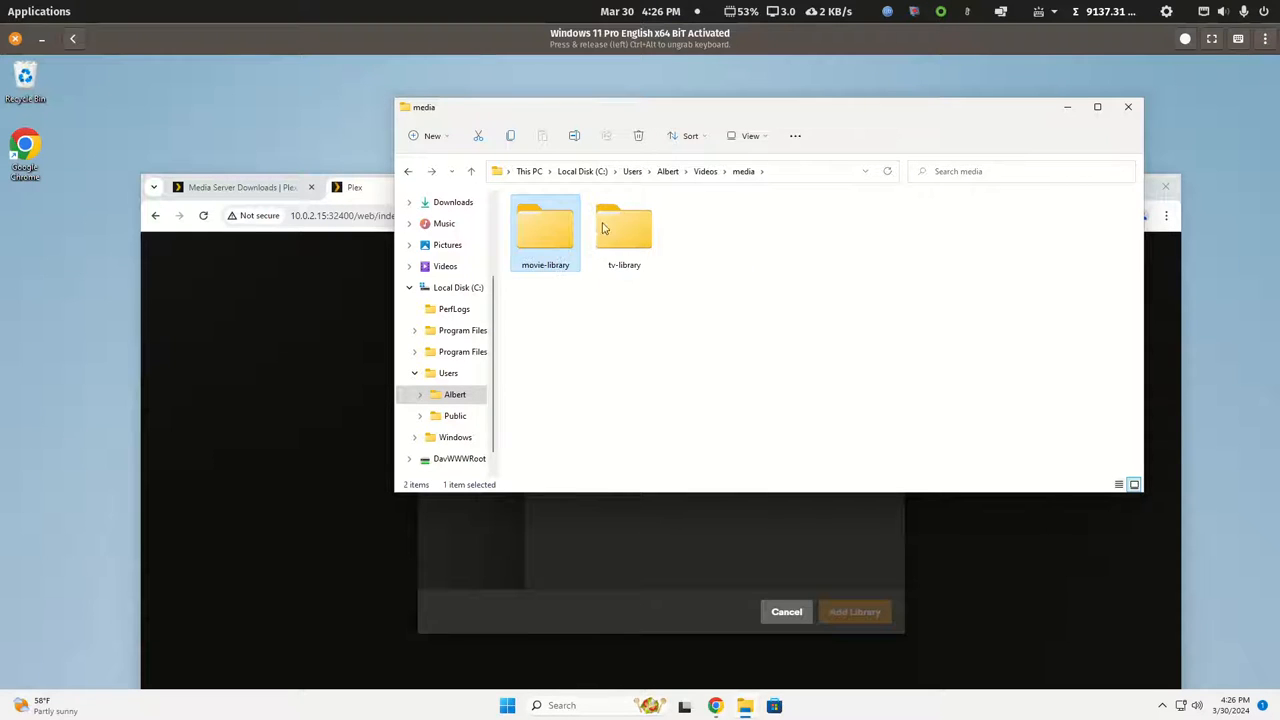
double_click(640, 236)
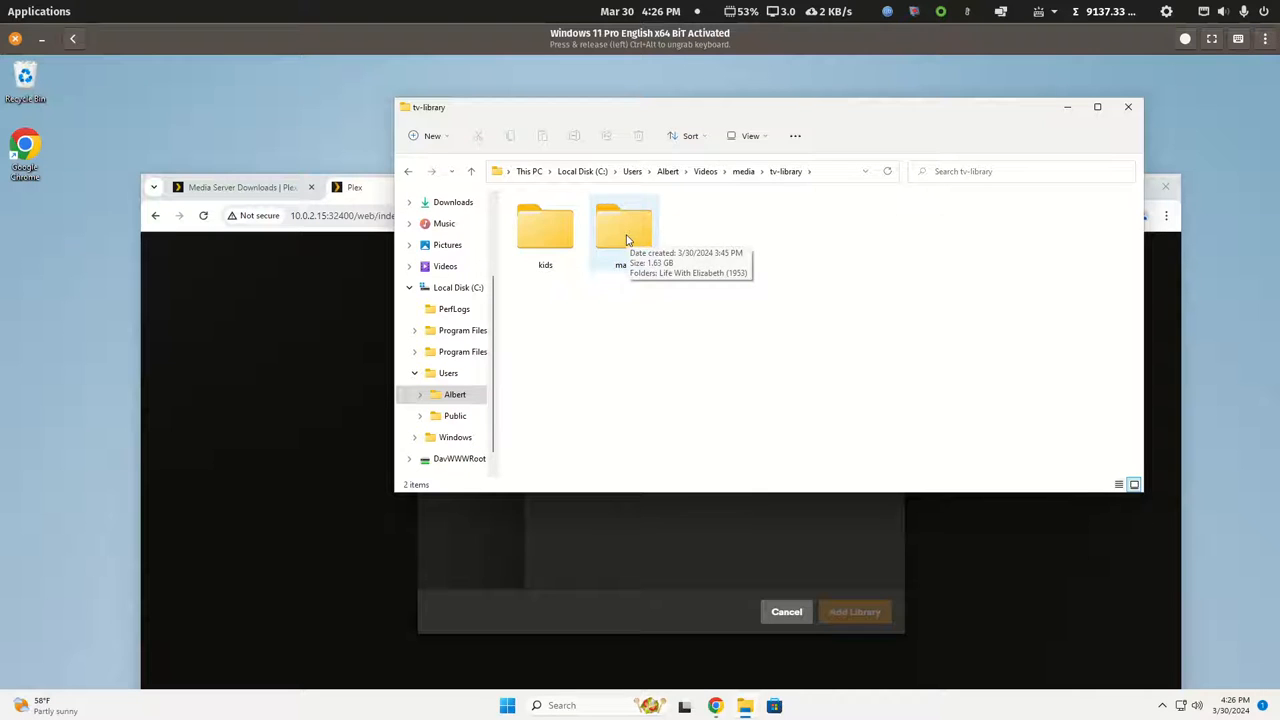
double_click(628, 240)
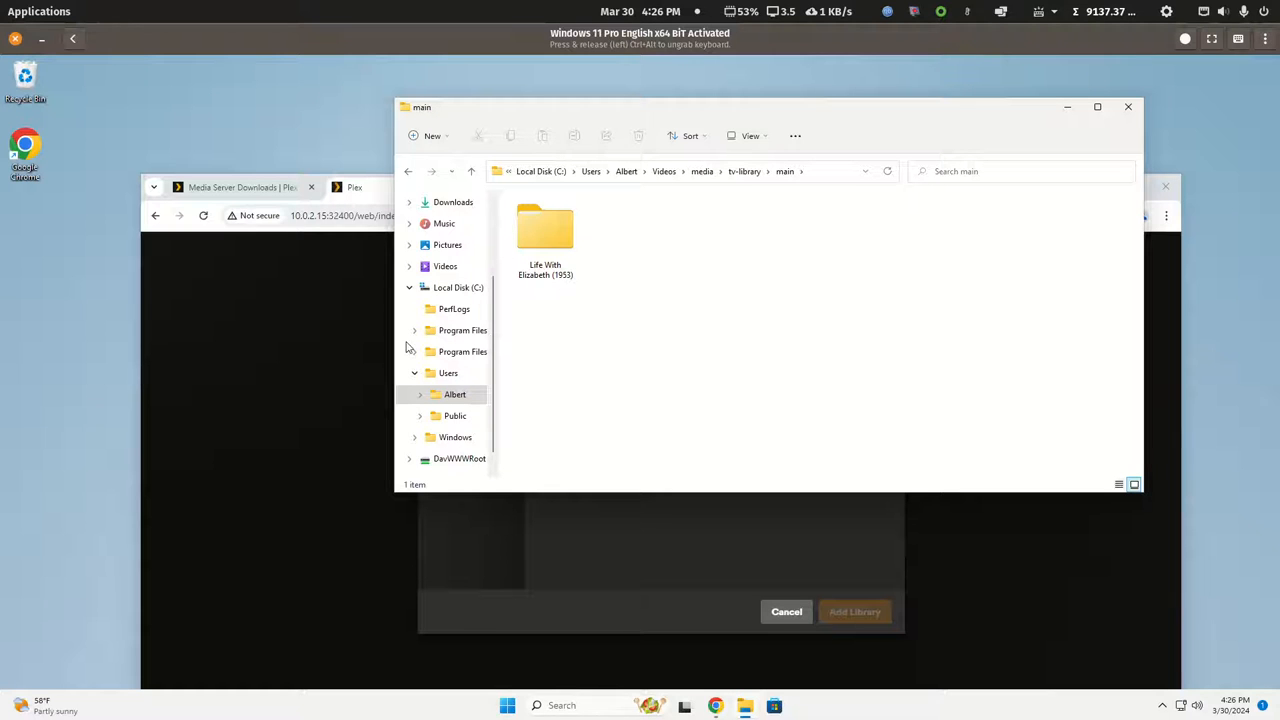
Return to the Plex server setup and start adding a library of type TV Shows, continuing to its folder selection.
click(335, 362)
click(823, 107)
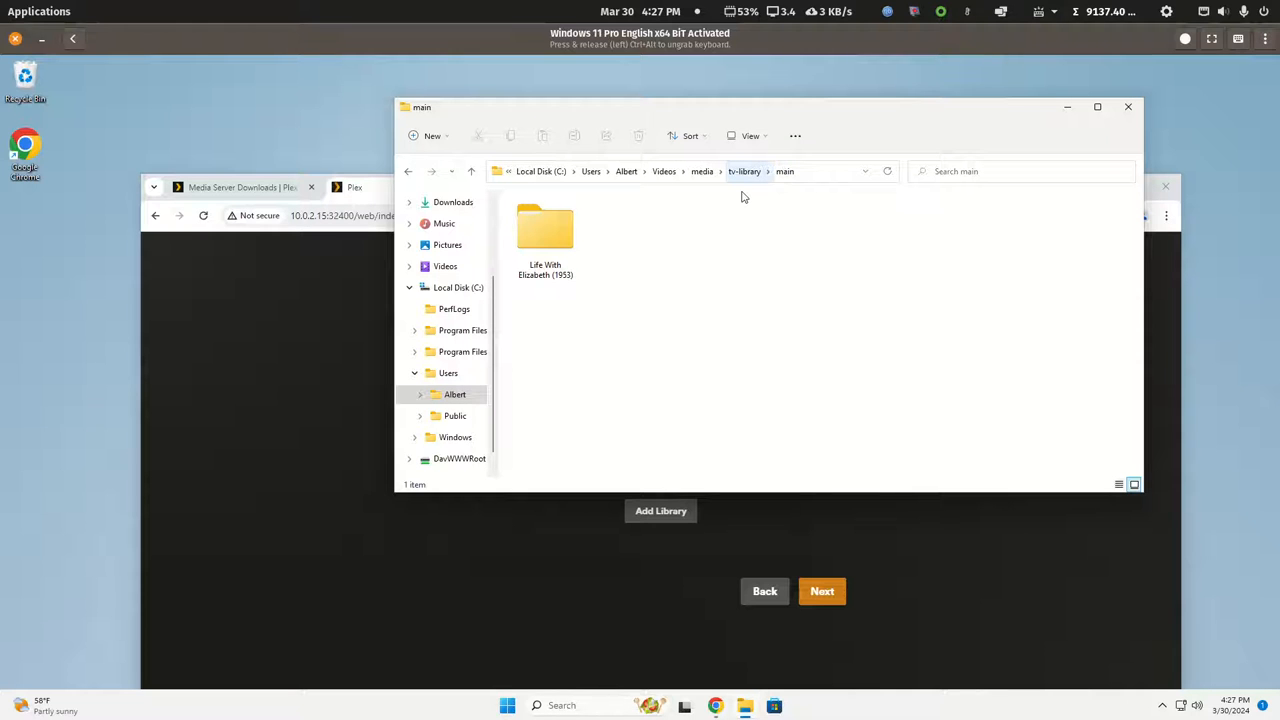
click(244, 338)
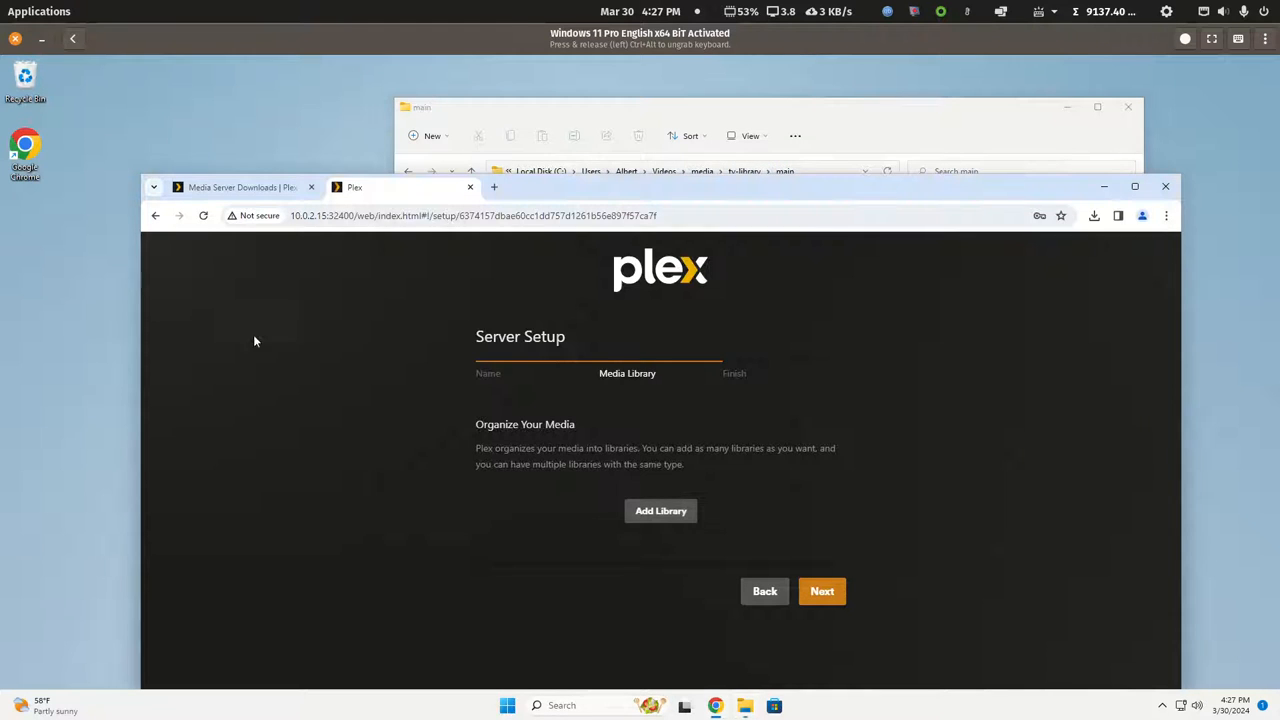
click(660, 511)
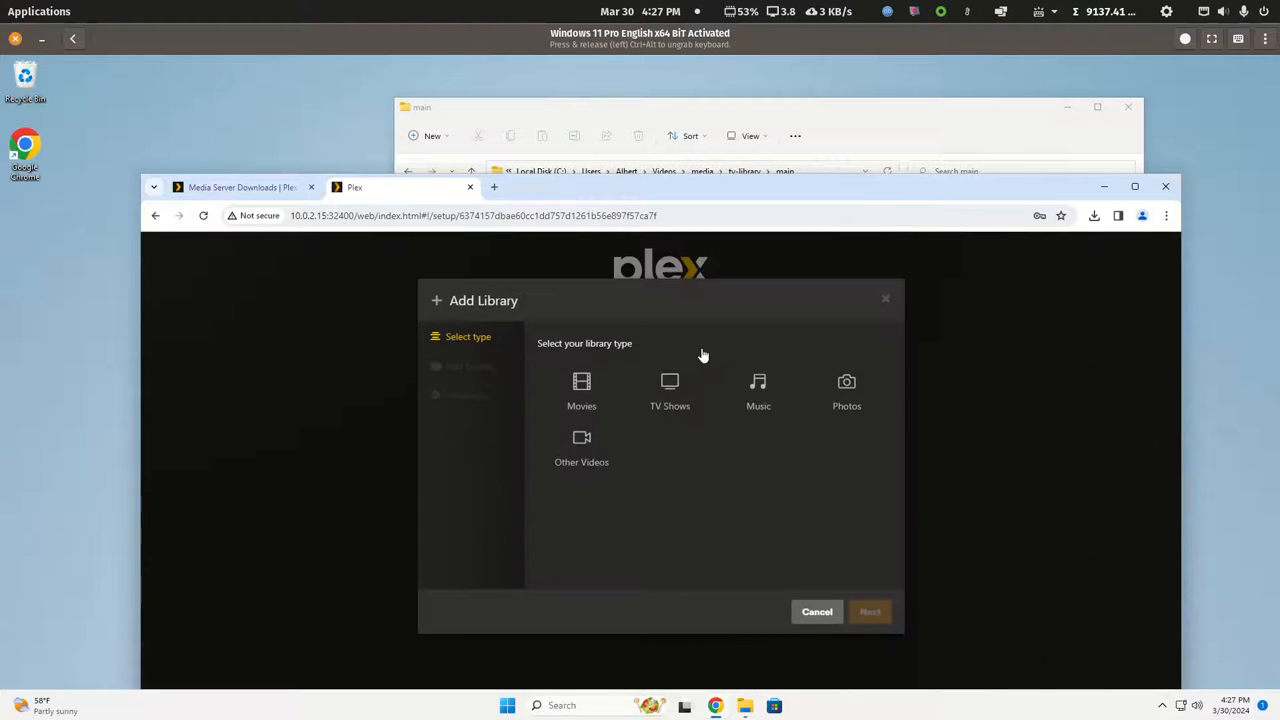
double_click(749, 193)
click(653, 276)
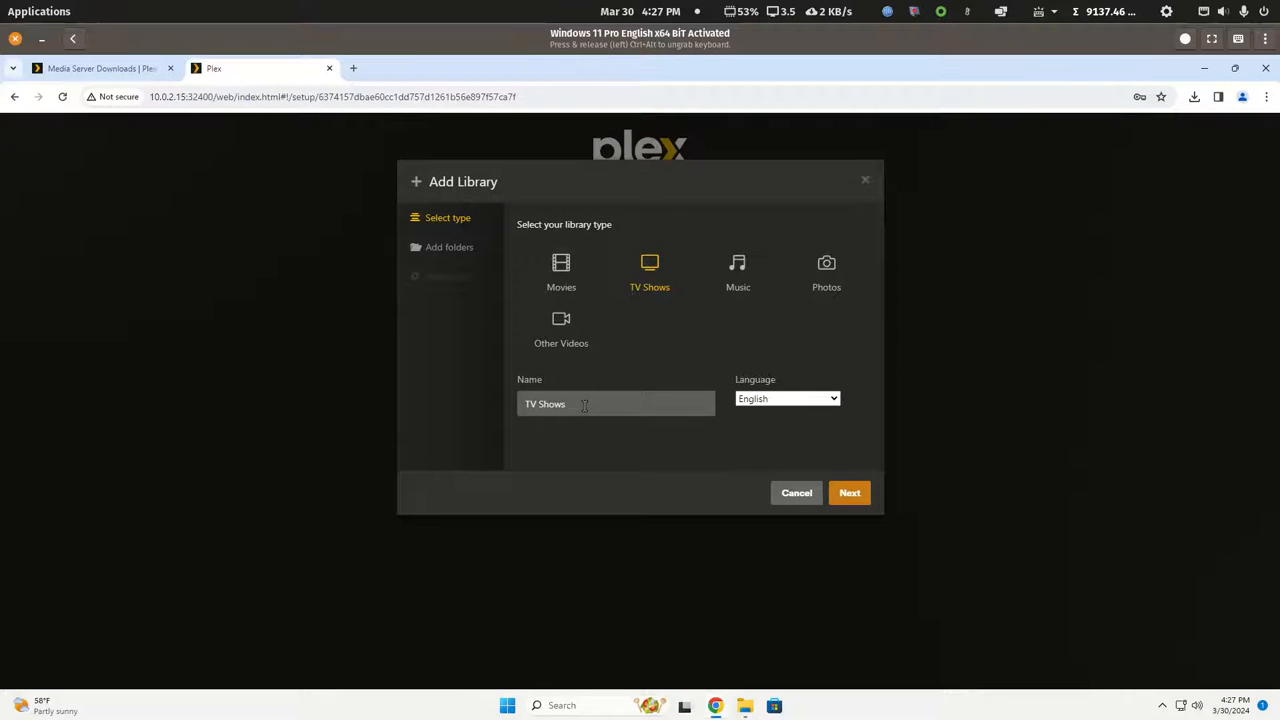
click(849, 492)
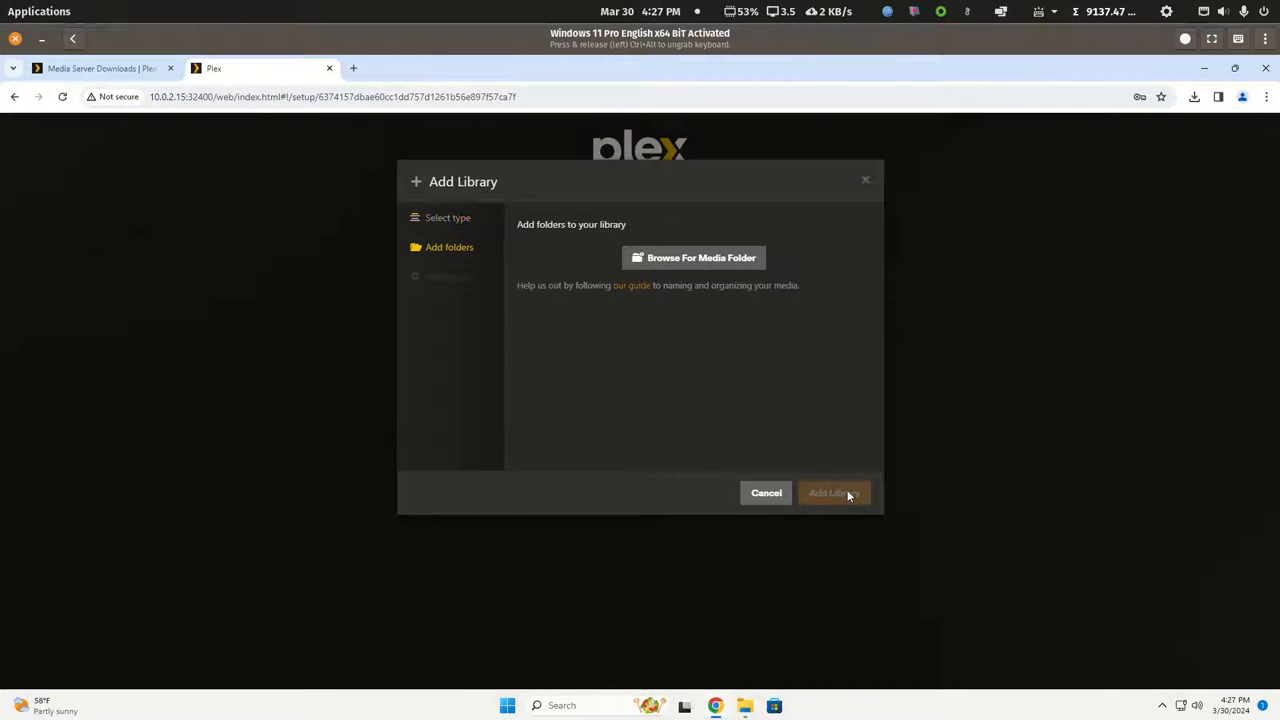
Add the folder Videos\media\tv-library\main from the user account's home directory to the TV Shows library.
click(718, 257)
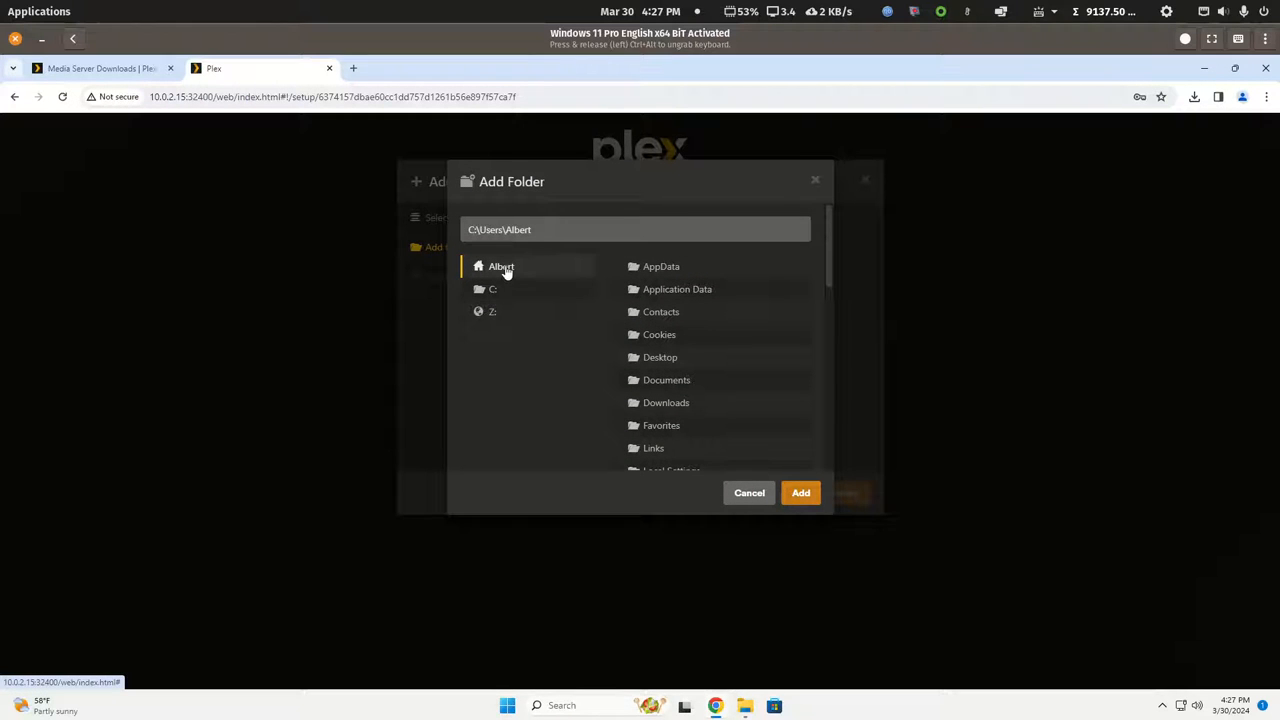
scroll(720, 360, down, 3)
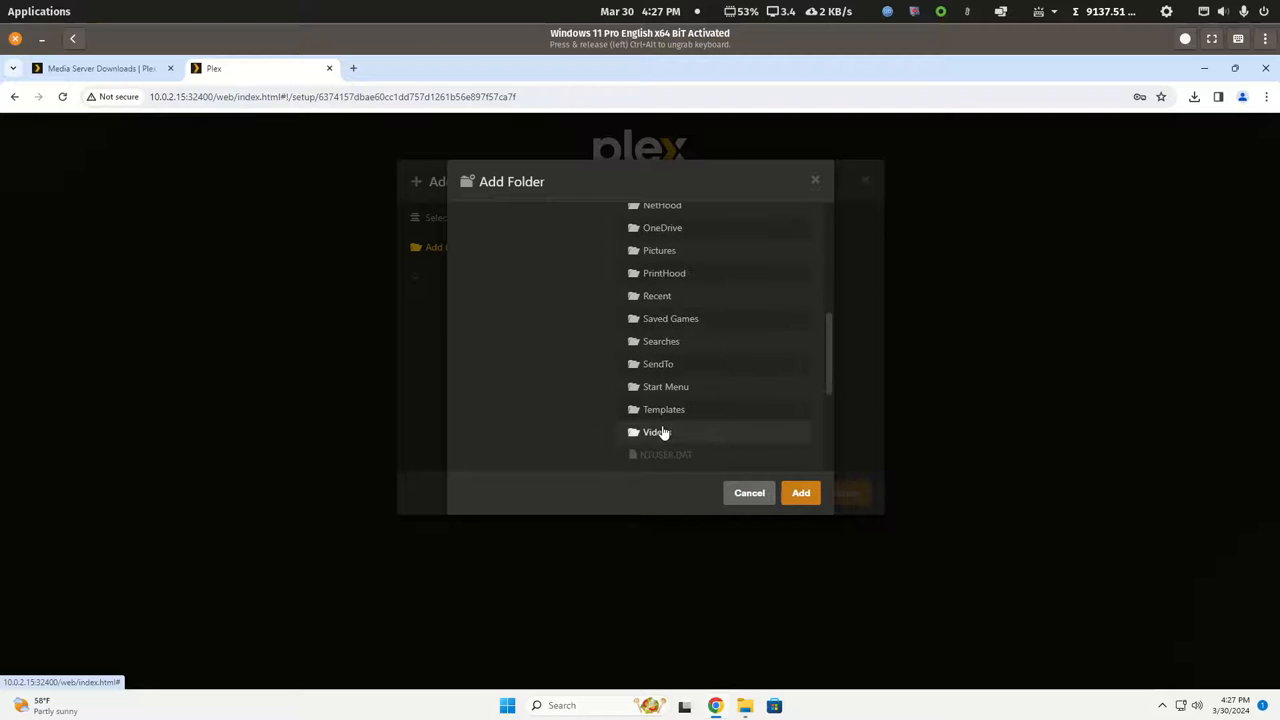
click(660, 432)
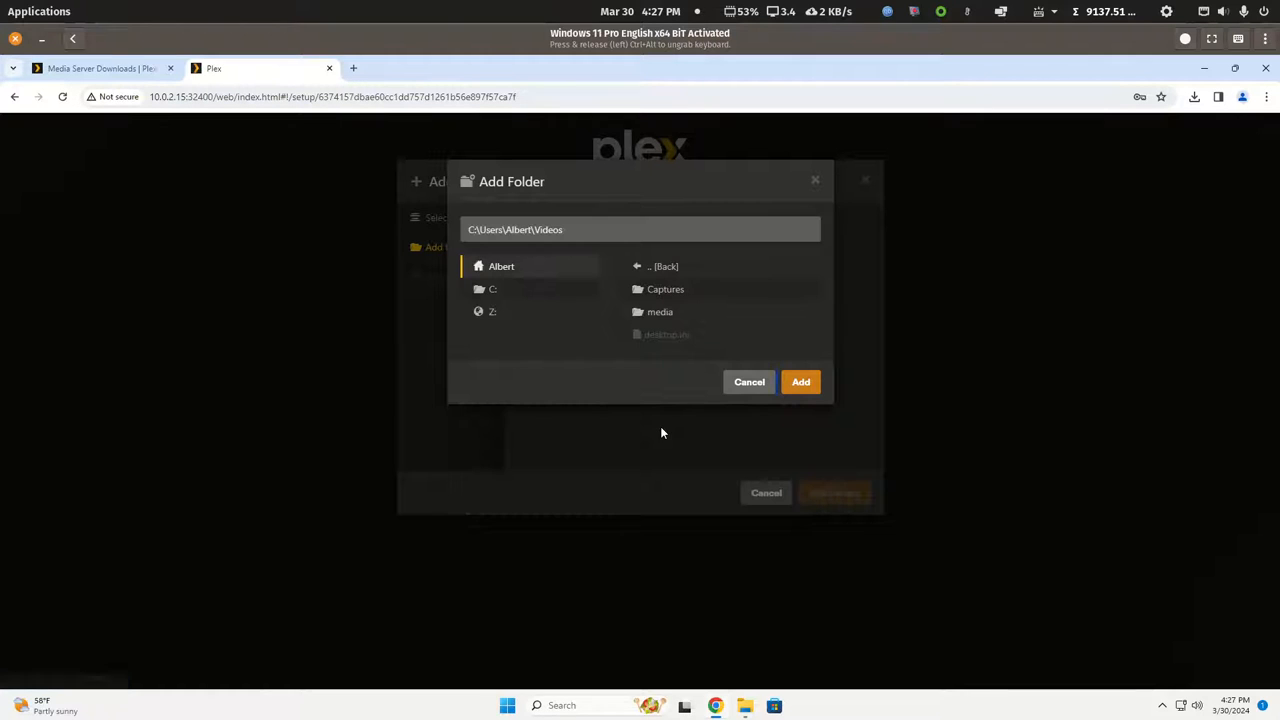
click(656, 314)
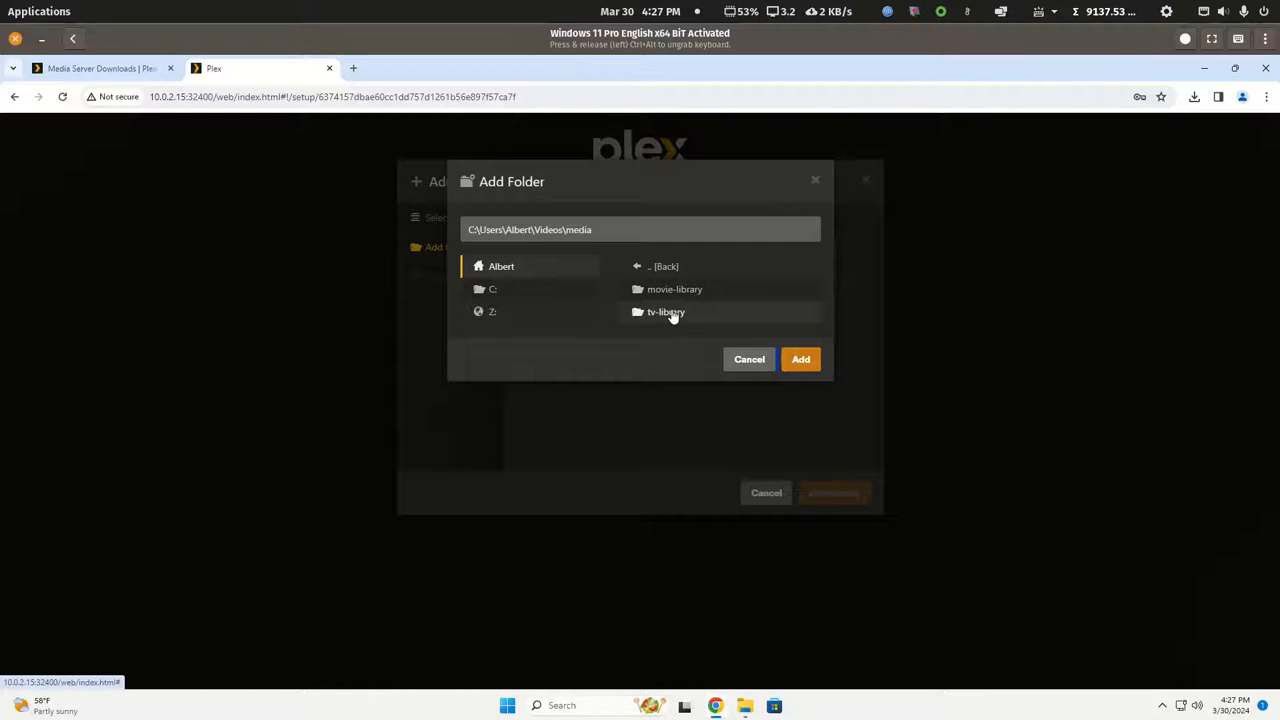
click(672, 314)
click(657, 313)
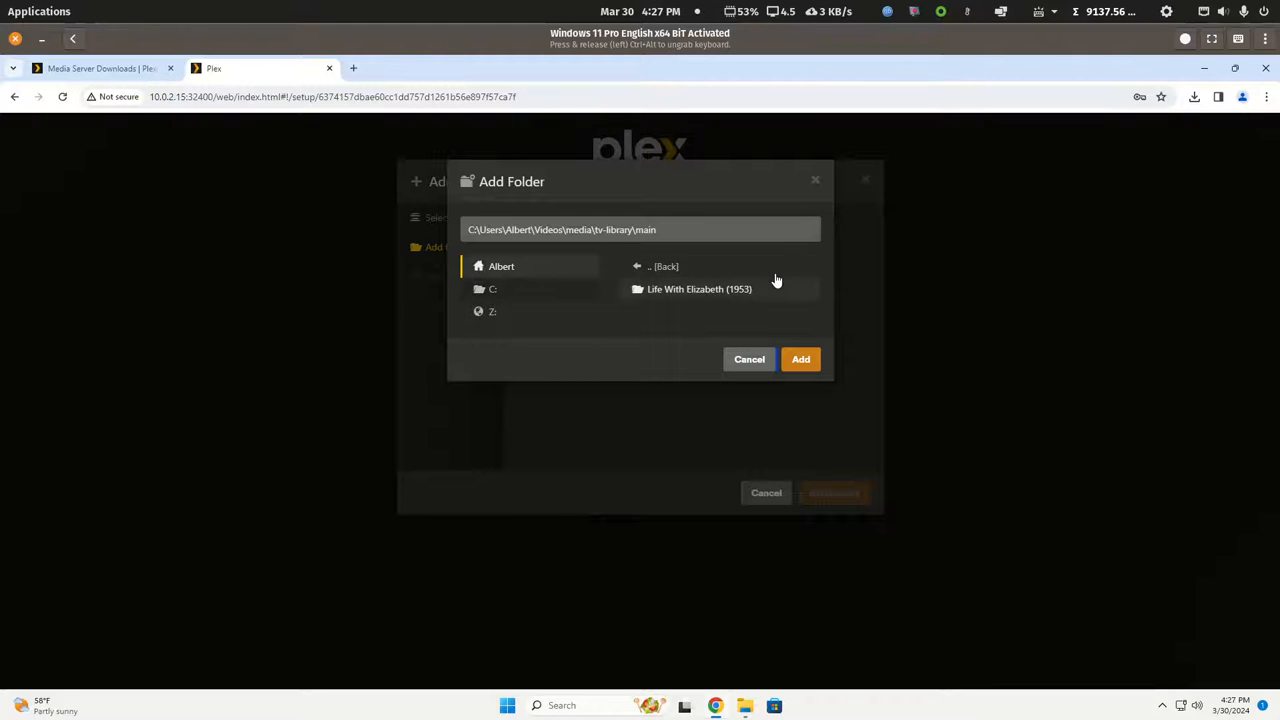
click(806, 362)
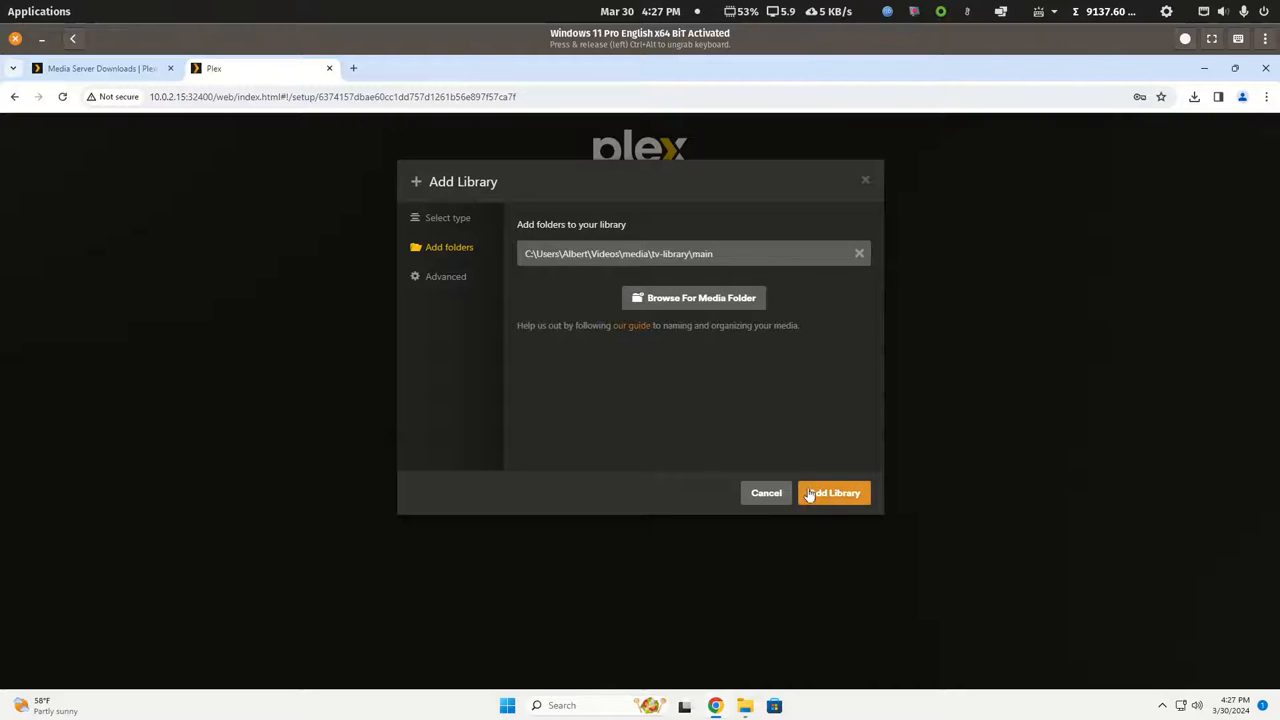
Set the library's advanced Episode ordering option to TheTVDB and add the TV Shows library.
click(445, 279)
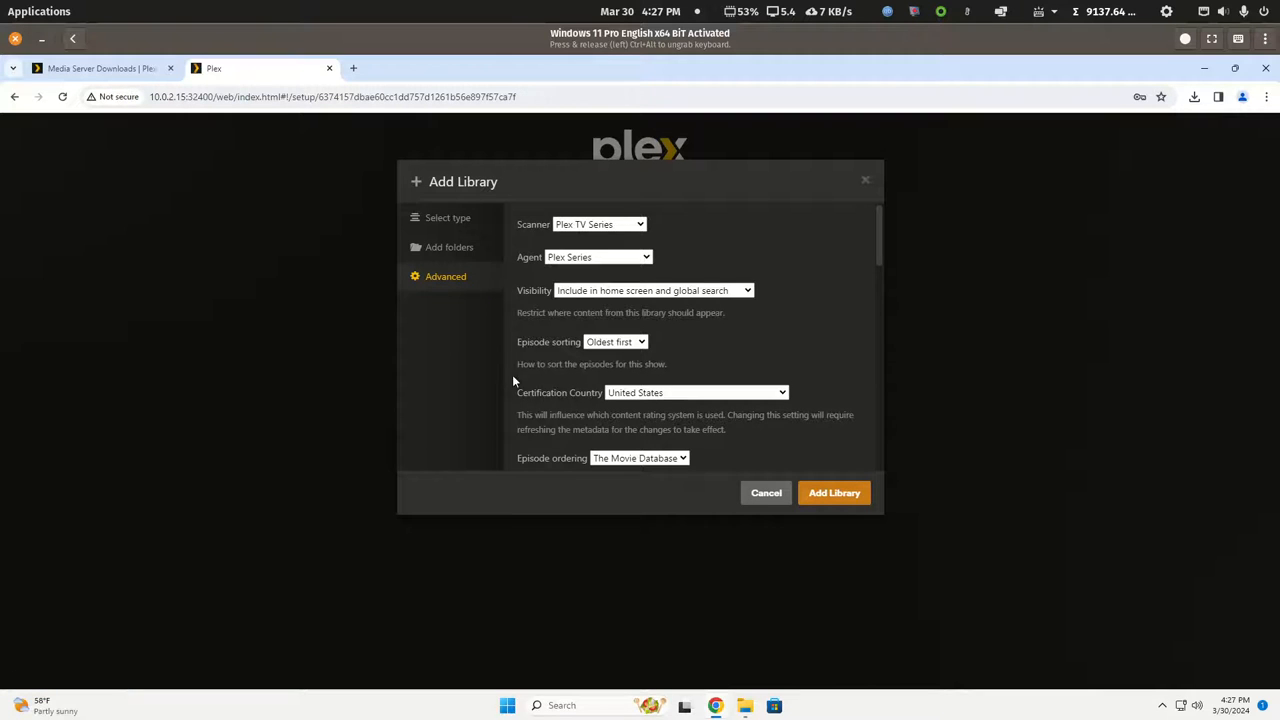
scroll(520, 365, down, 2)
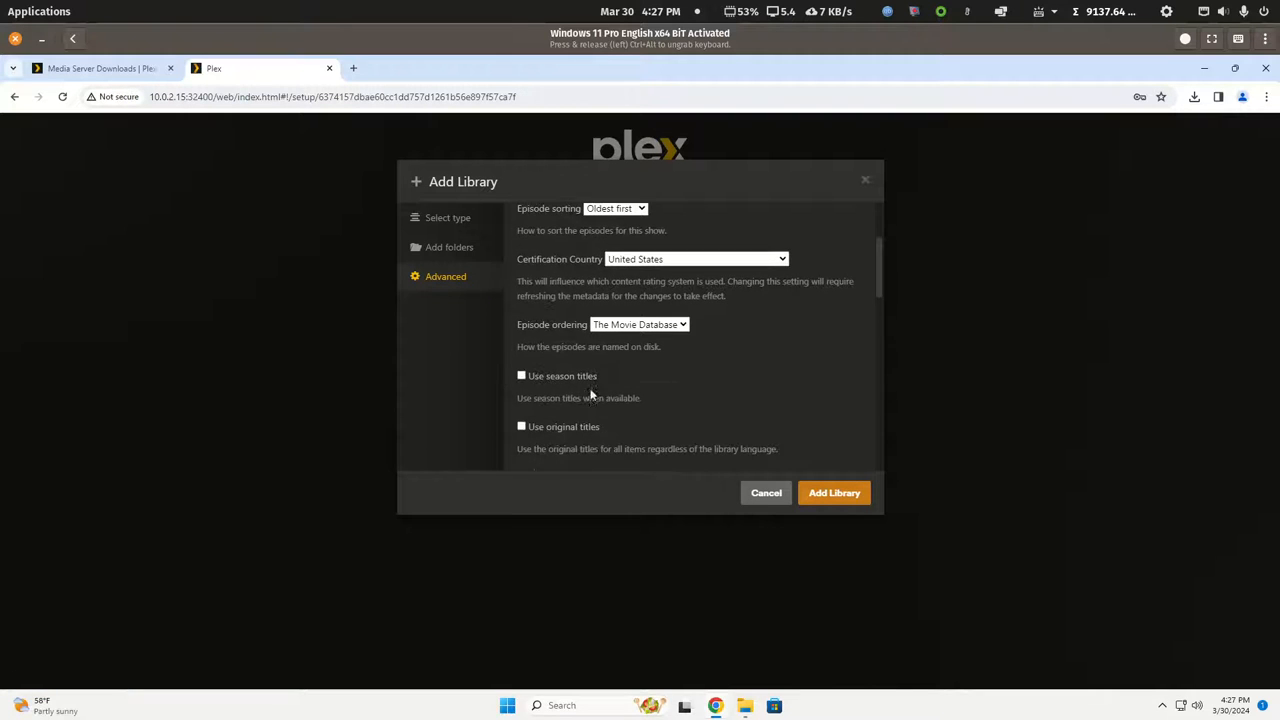
click(684, 325)
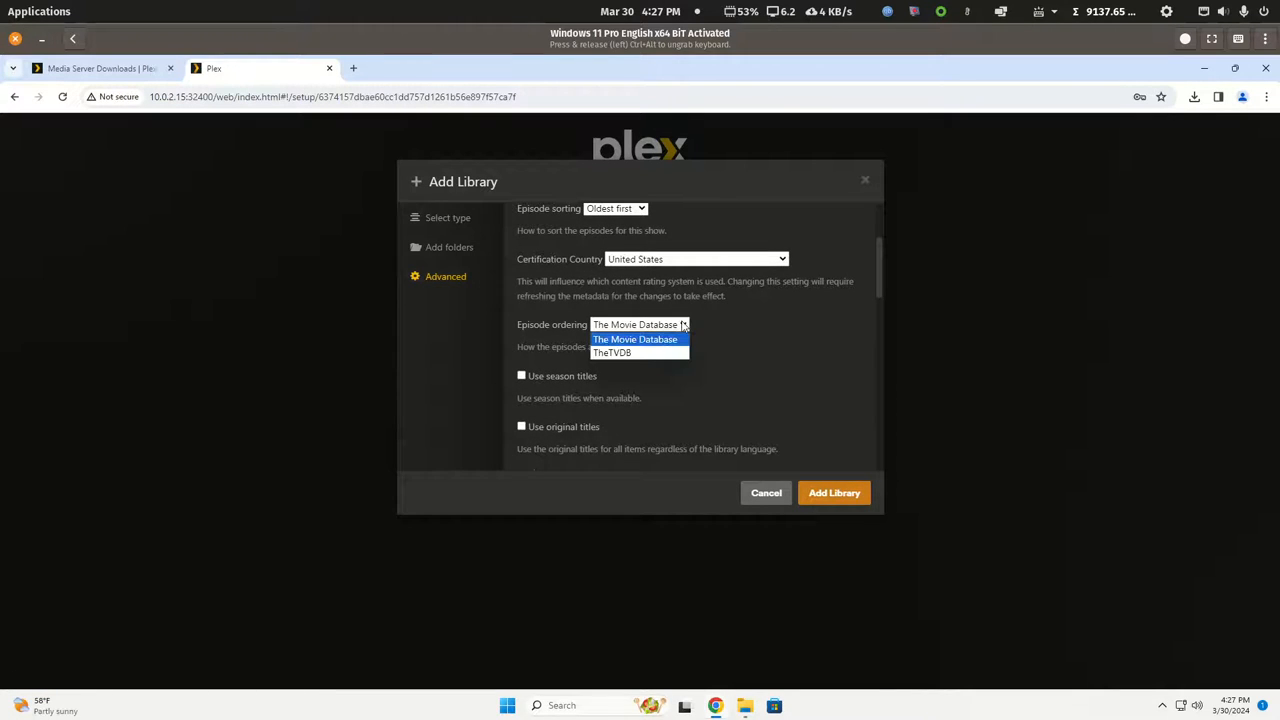
click(612, 353)
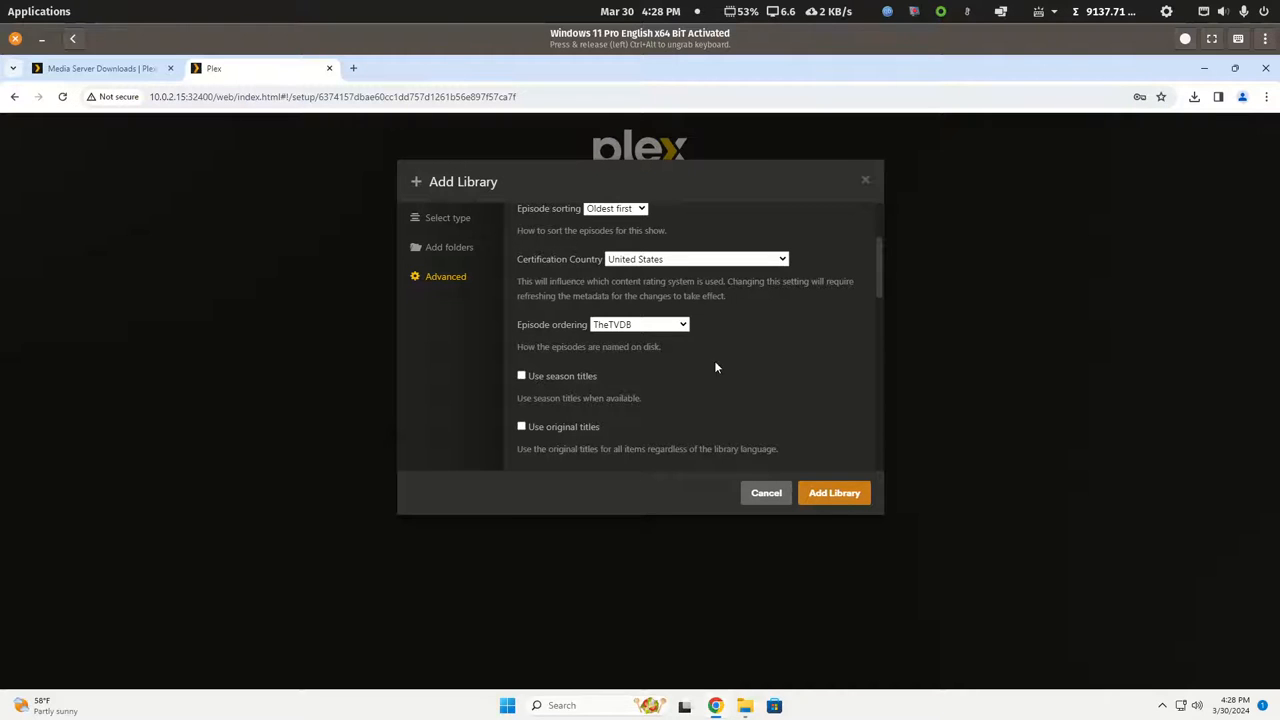
click(816, 492)
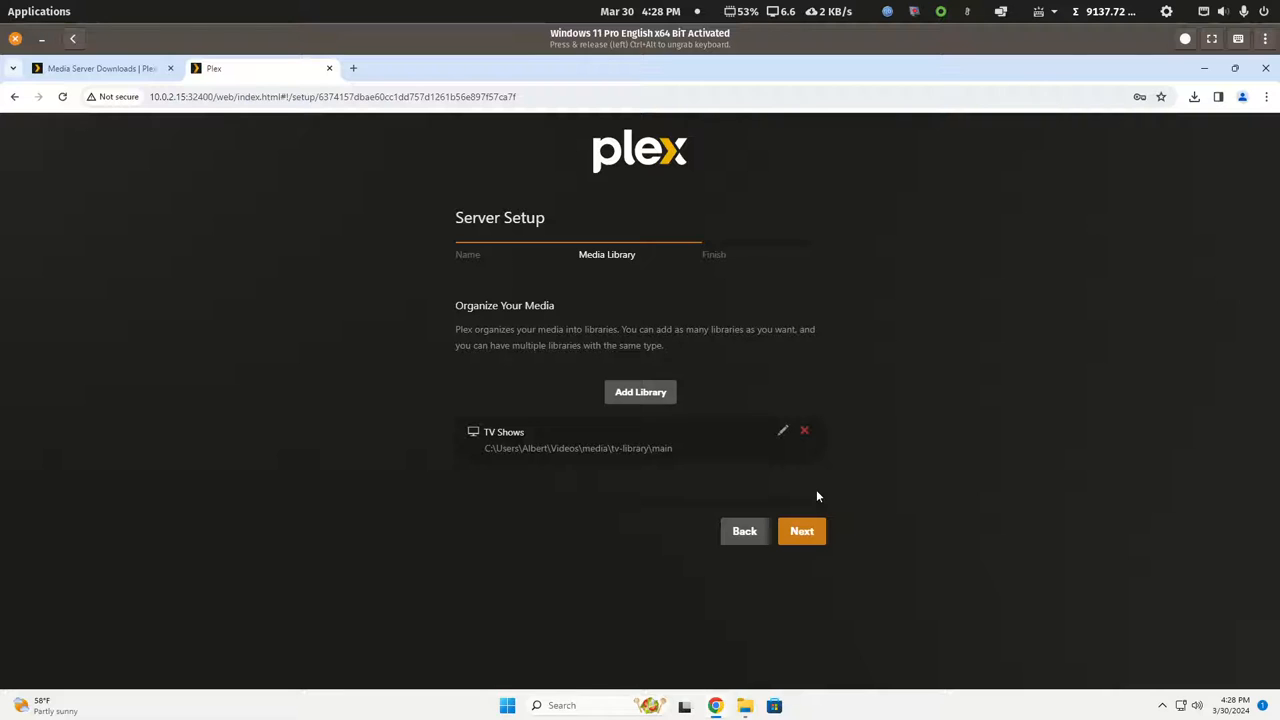
Finish the Plex server setup and open the Library view of TV Shows.
click(802, 531)
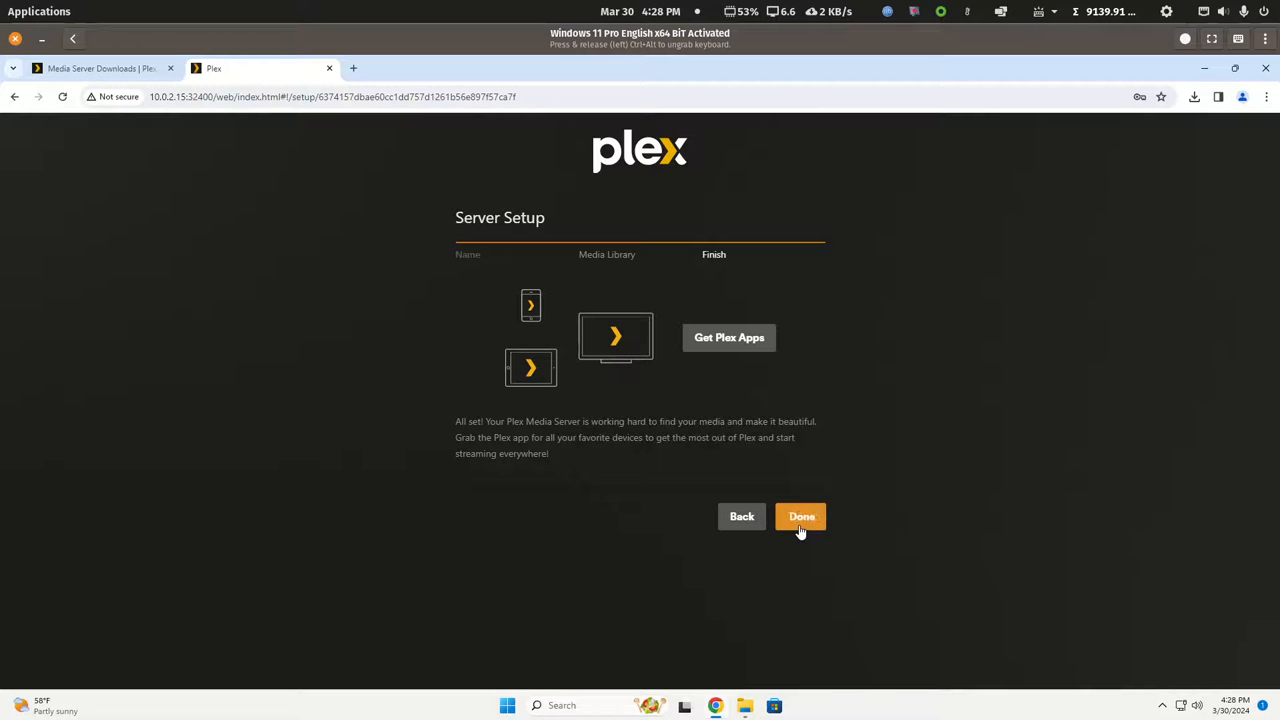
click(798, 518)
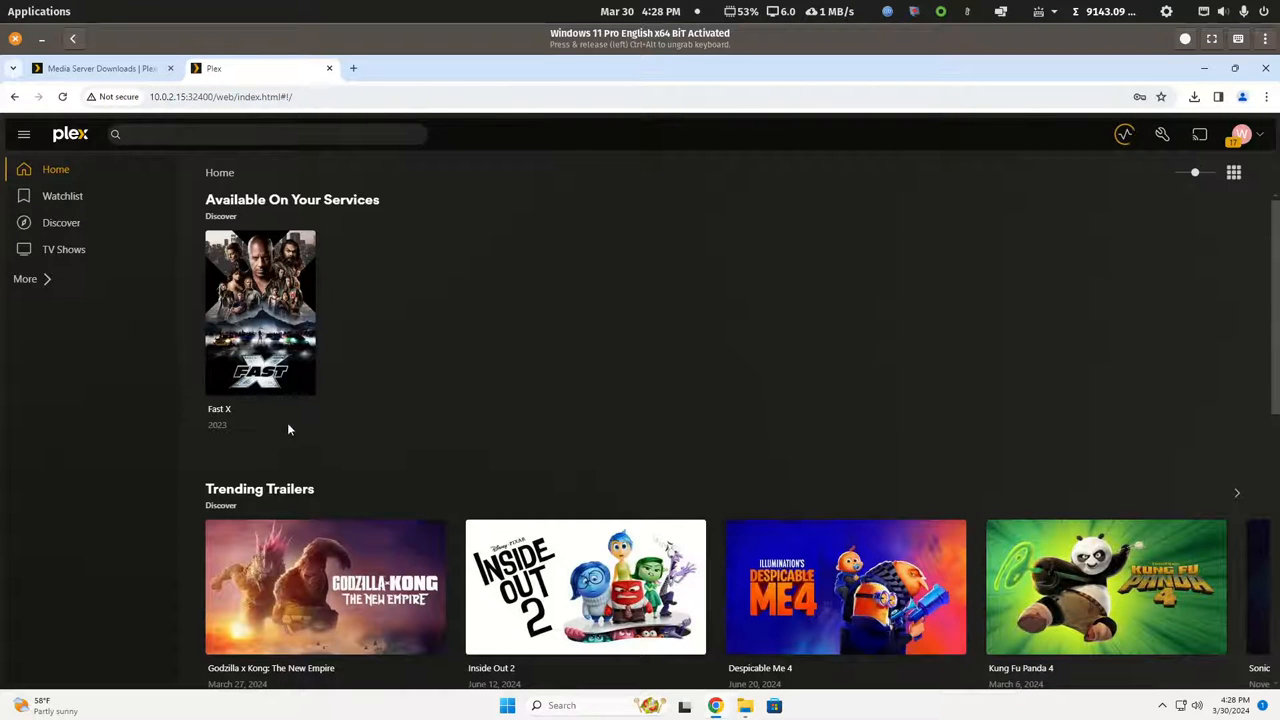
click(53, 257)
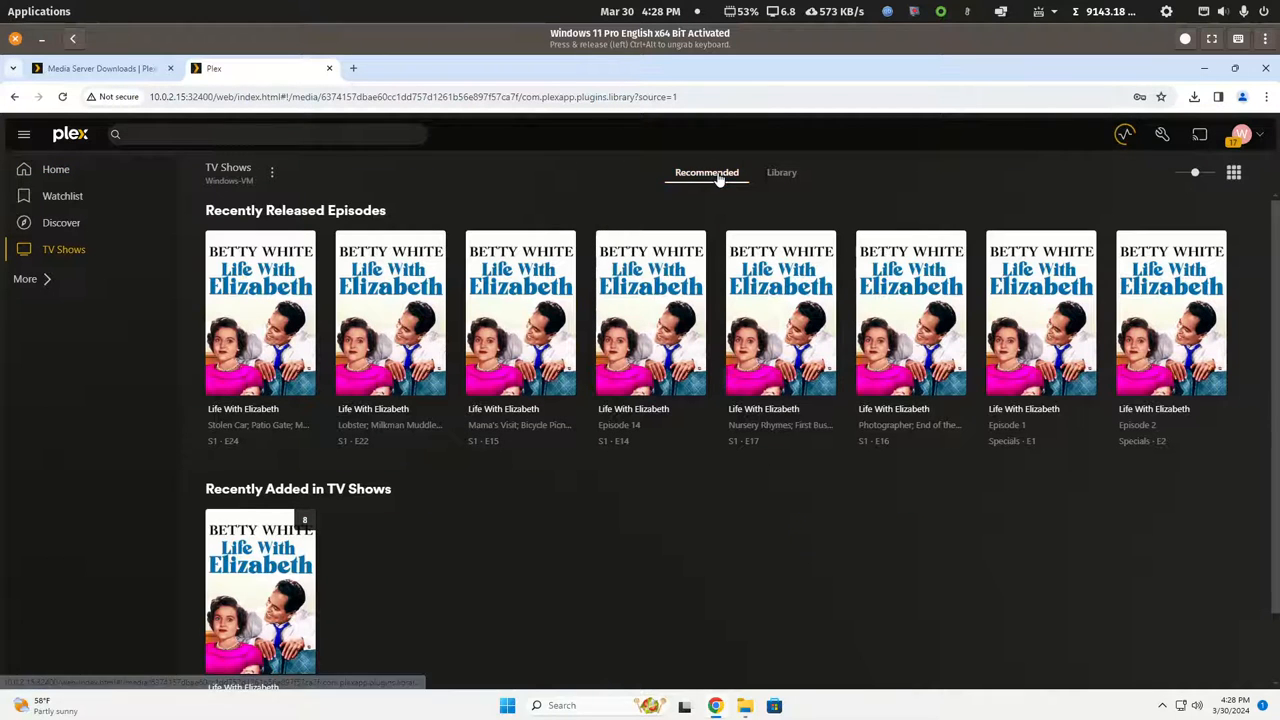
click(785, 176)
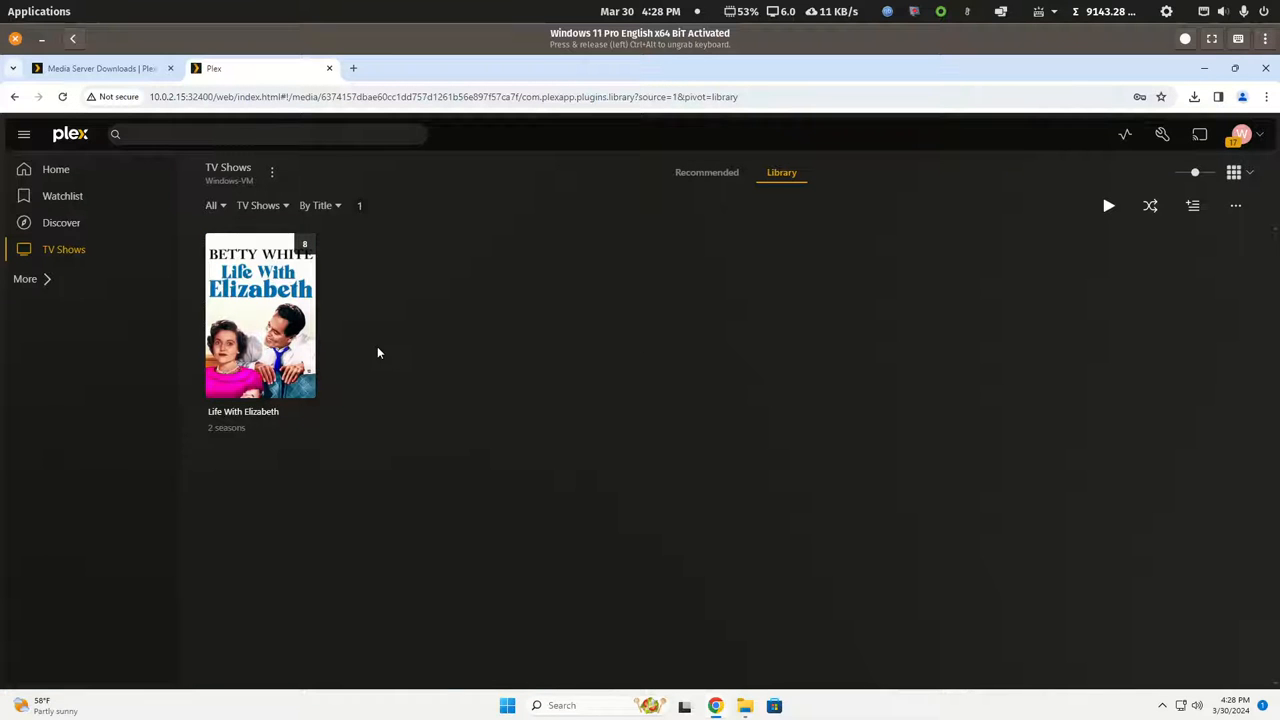
Examine the Life With Elizabeth show page and its Season 1 episodes, returning to the show's page.
click(305, 325)
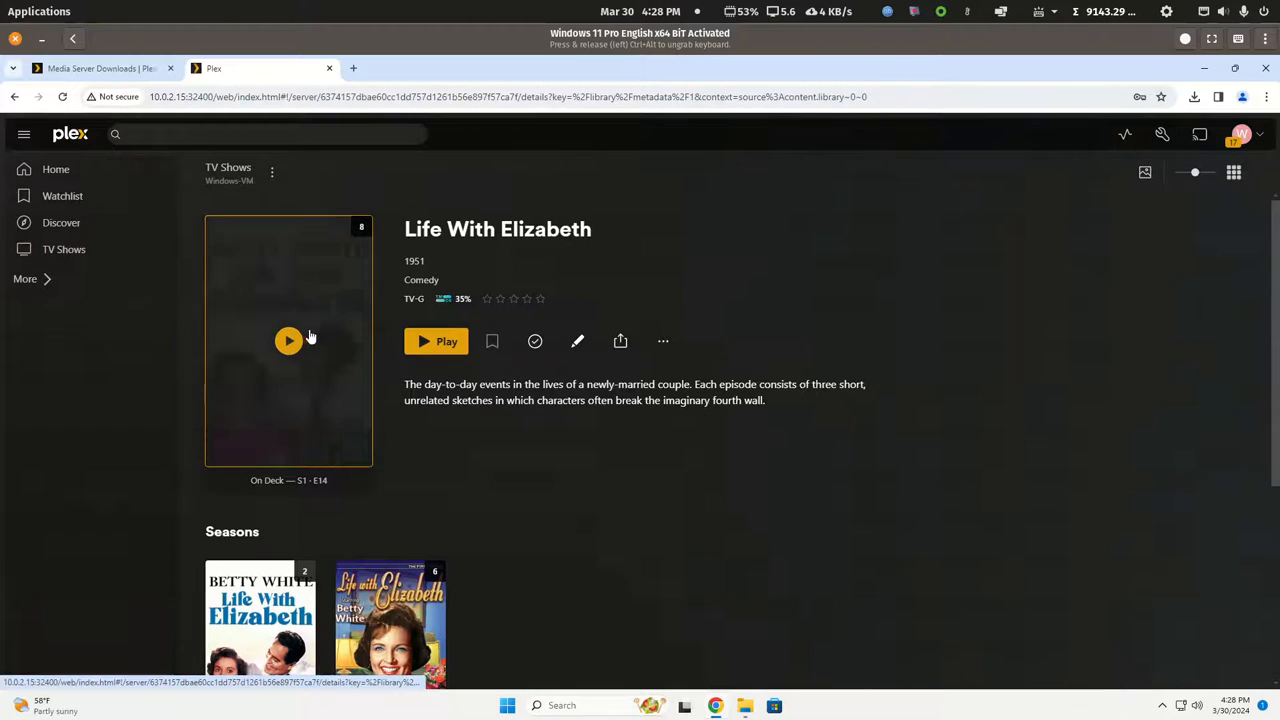
scroll(649, 469, down, 1)
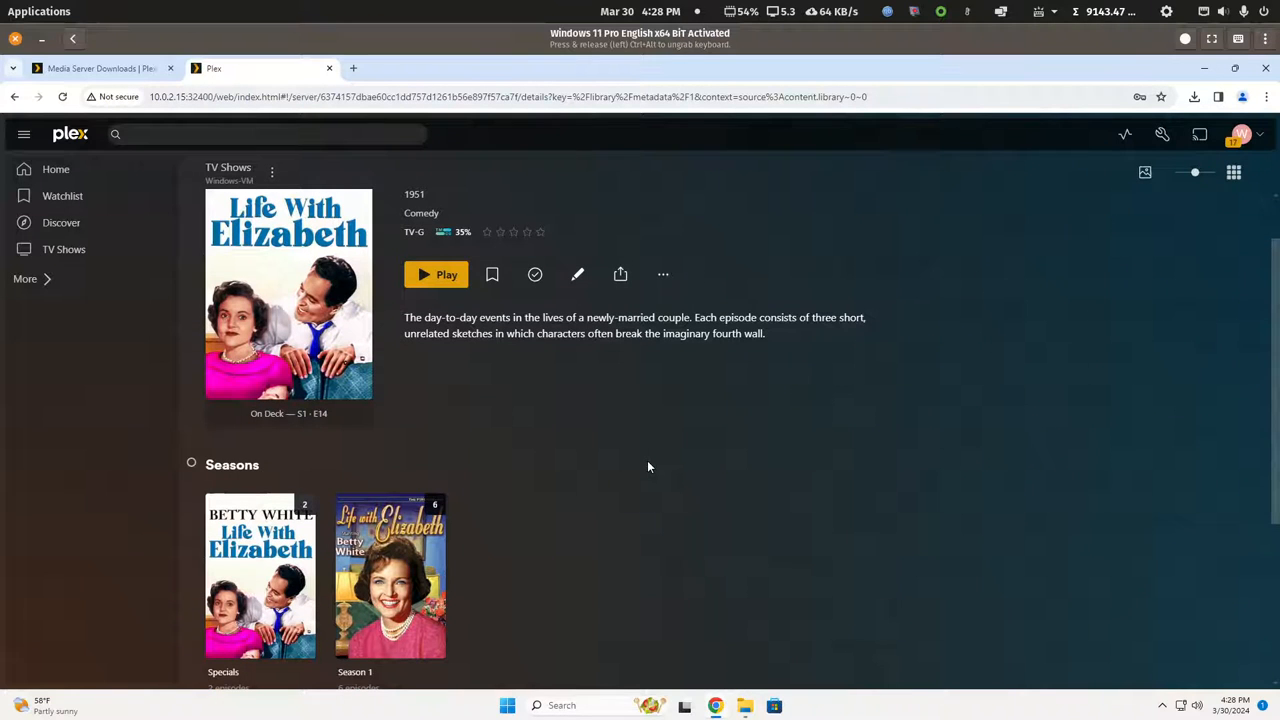
click(432, 578)
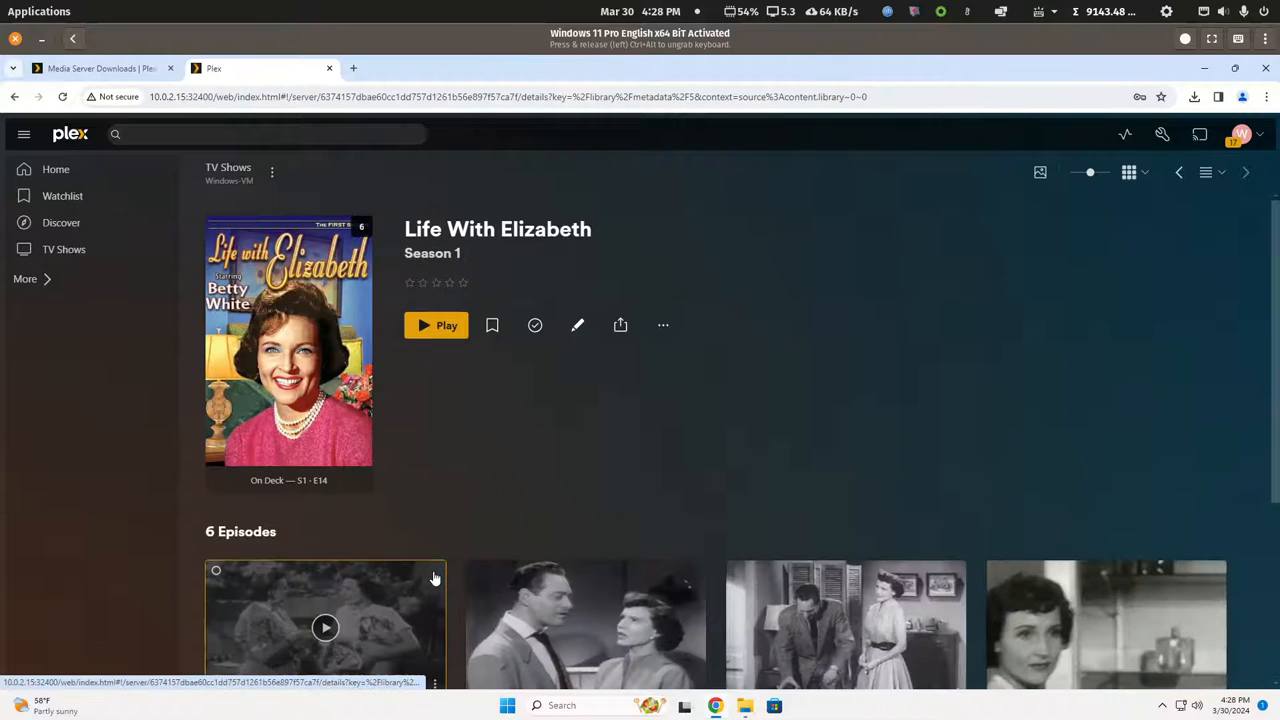
scroll(550, 418, down, 3)
scroll(537, 393, up, 3)
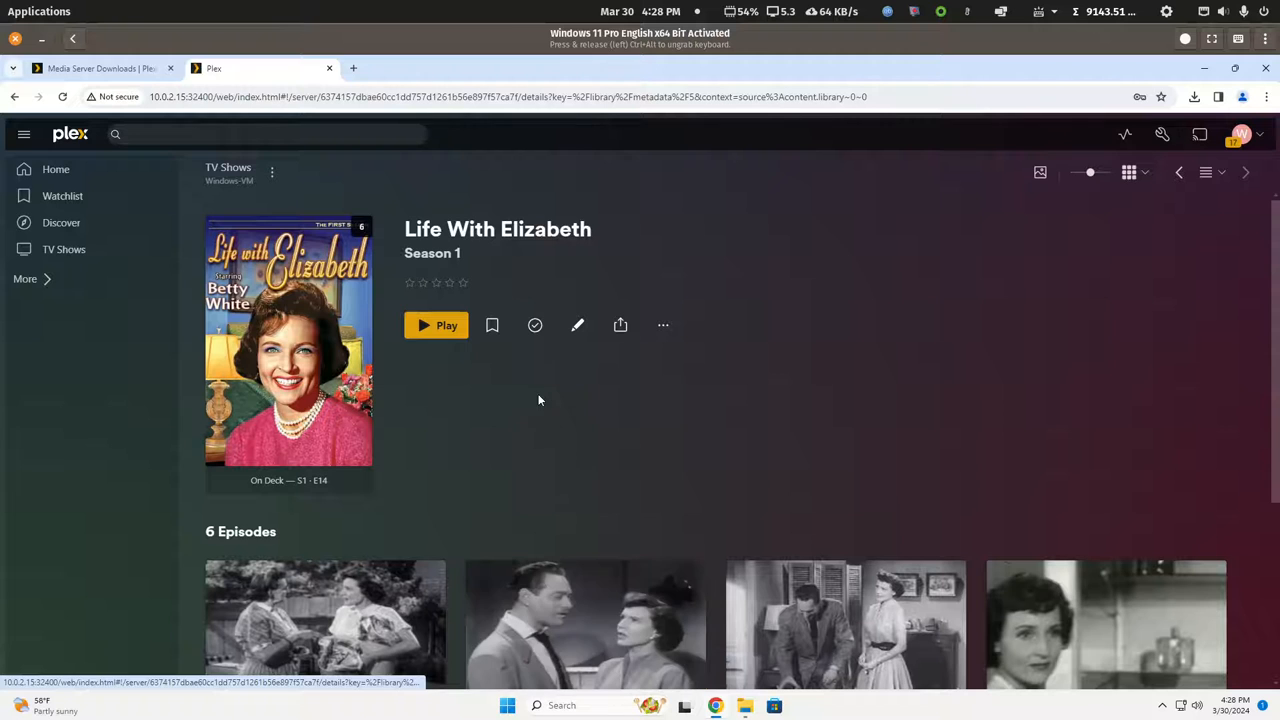
click(493, 230)
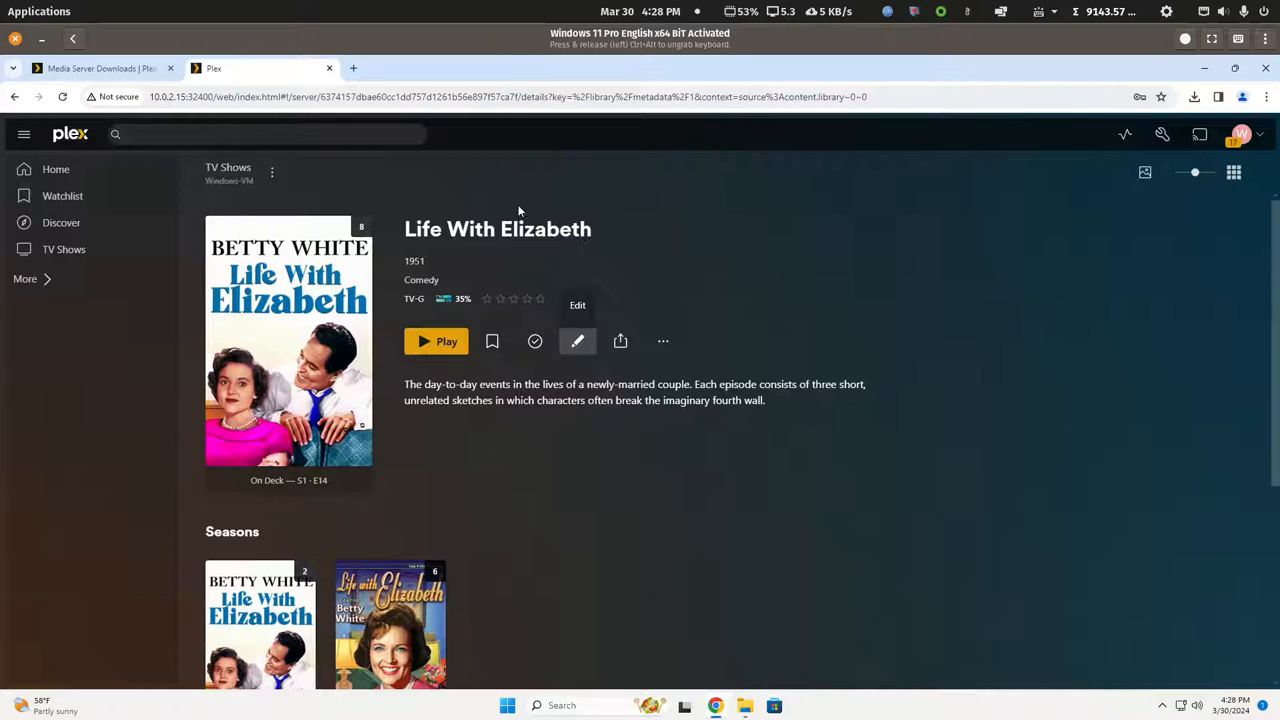
Open the advanced edit settings of Life With Elizabeth and examine the available Episode ordering options without changing the selection.
mouse_move(395, 630)
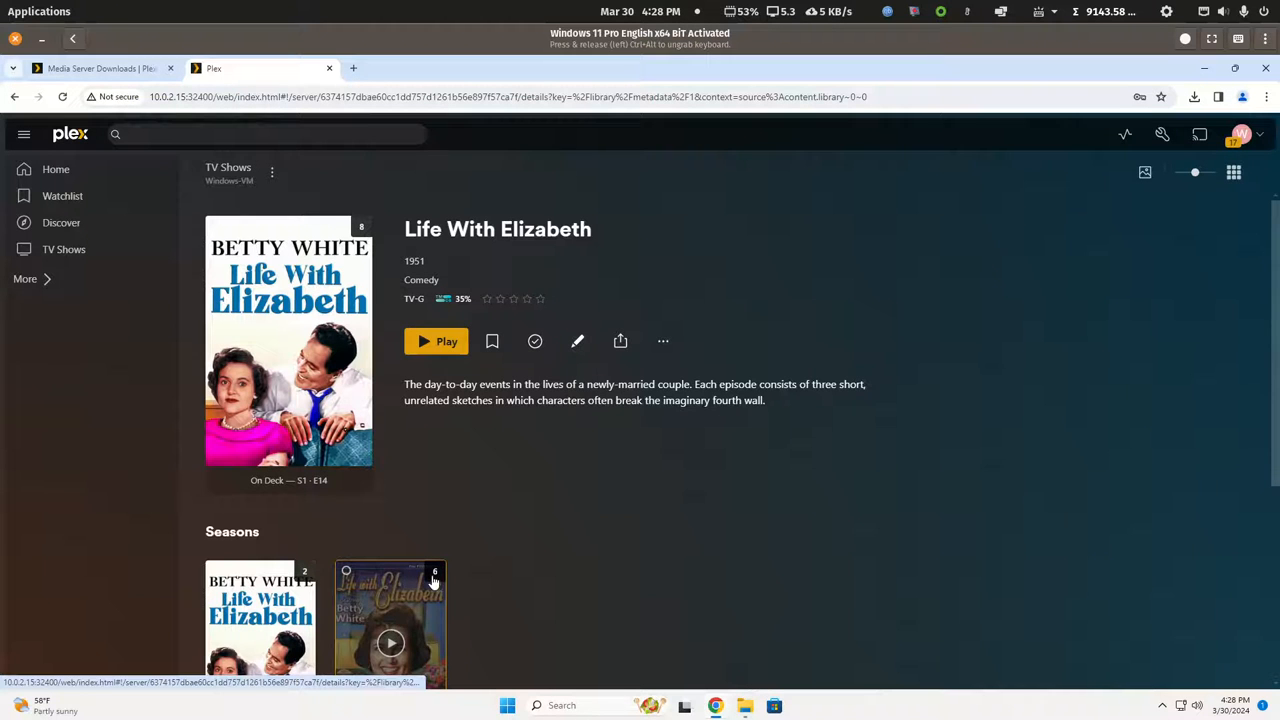
click(577, 341)
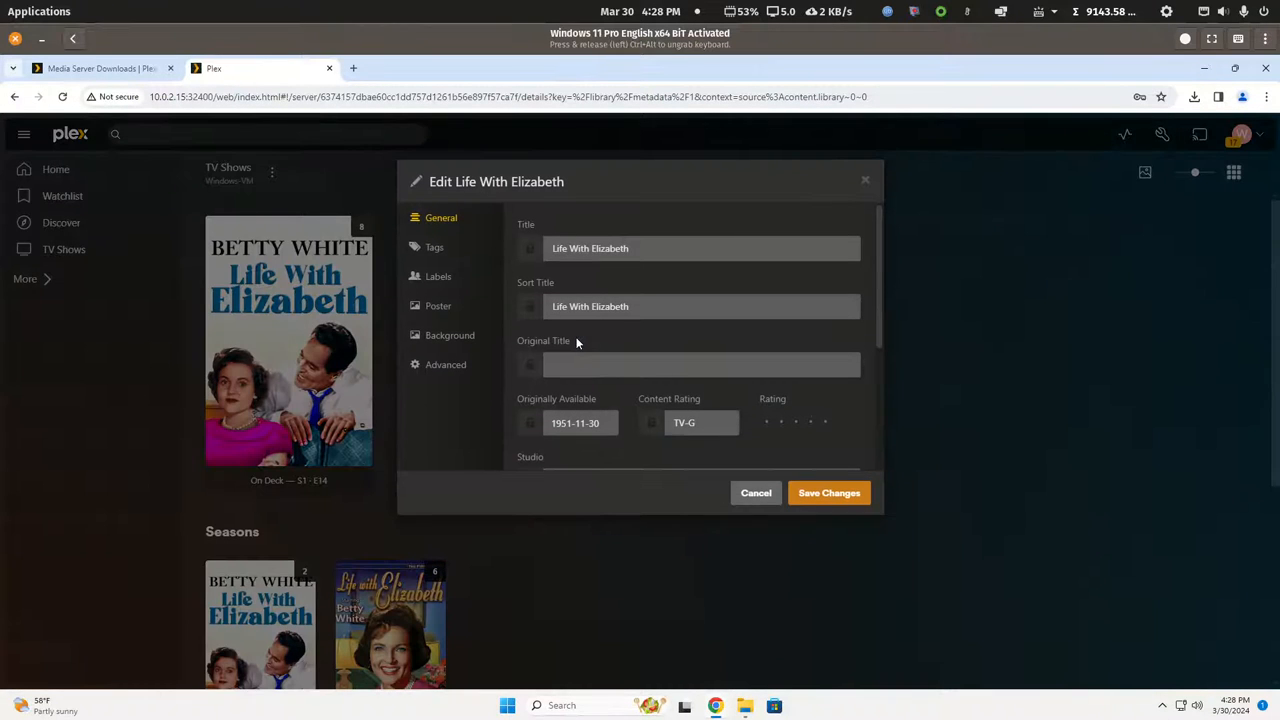
click(443, 368)
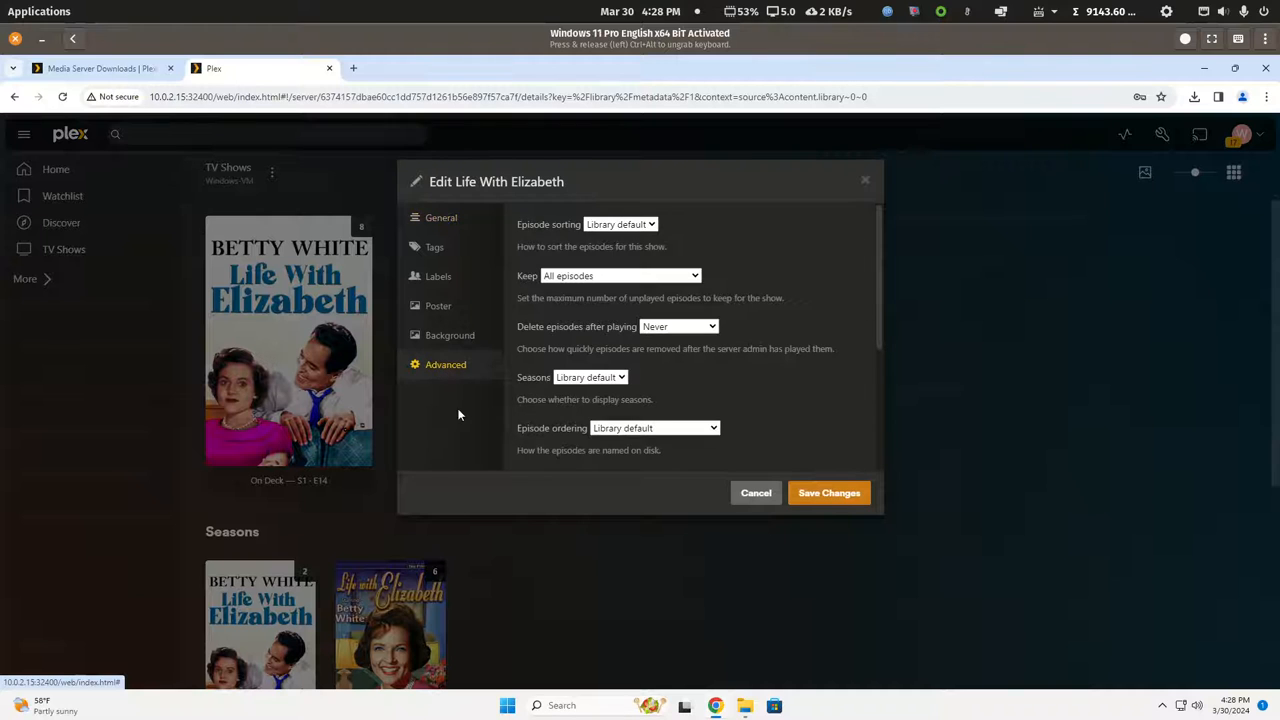
scroll(684, 375, down, 2)
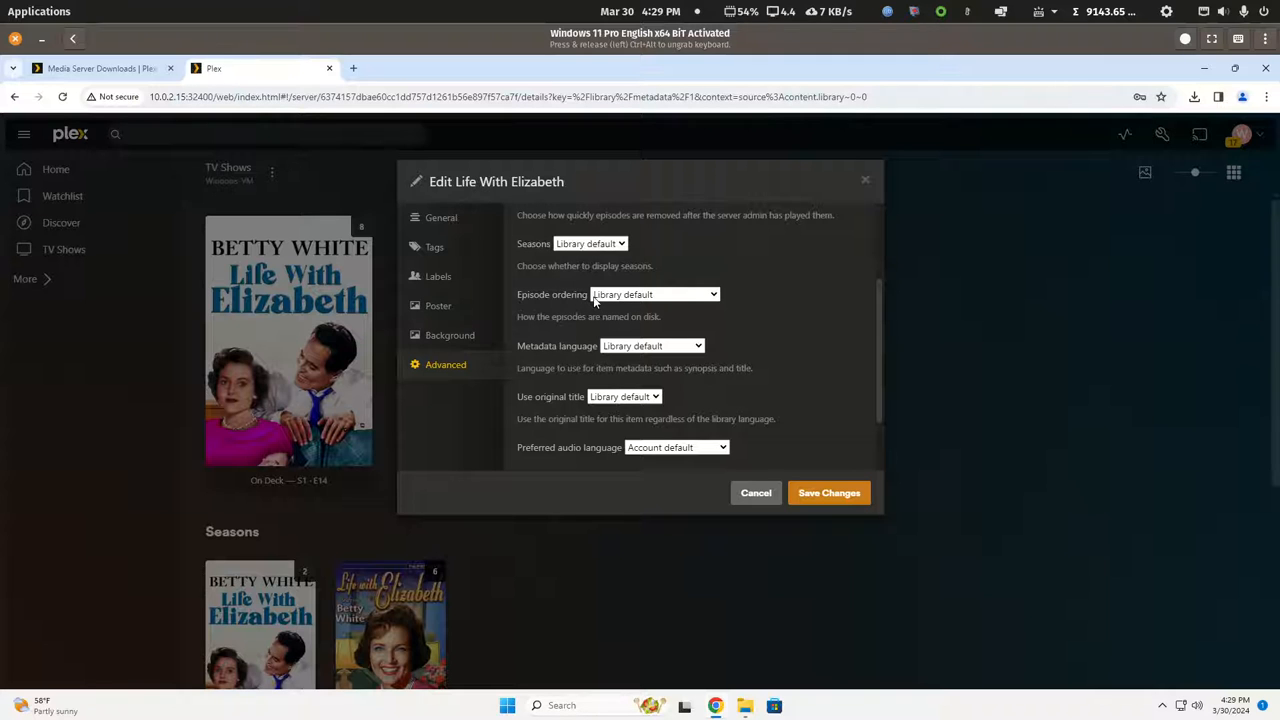
click(716, 296)
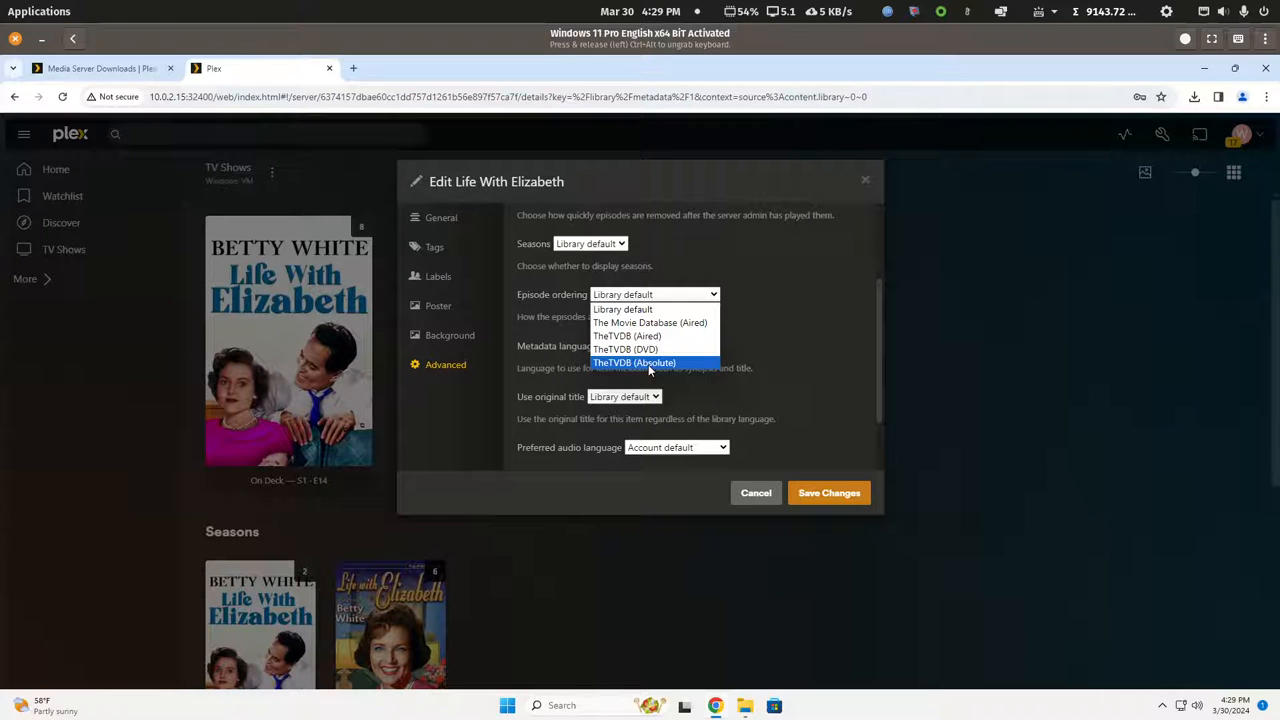
click(788, 326)
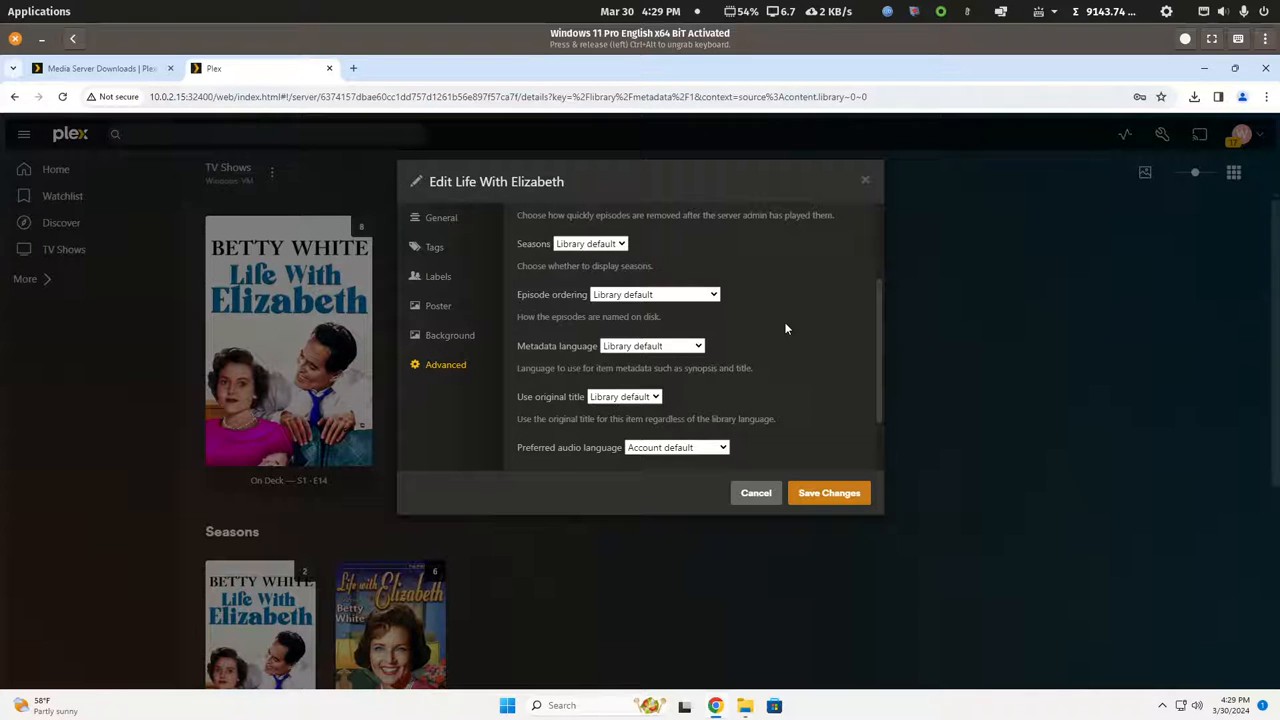
Close the show's edit settings and check the TV Shows library's advanced Episode ordering setting, leaving it without saving changes.
click(756, 492)
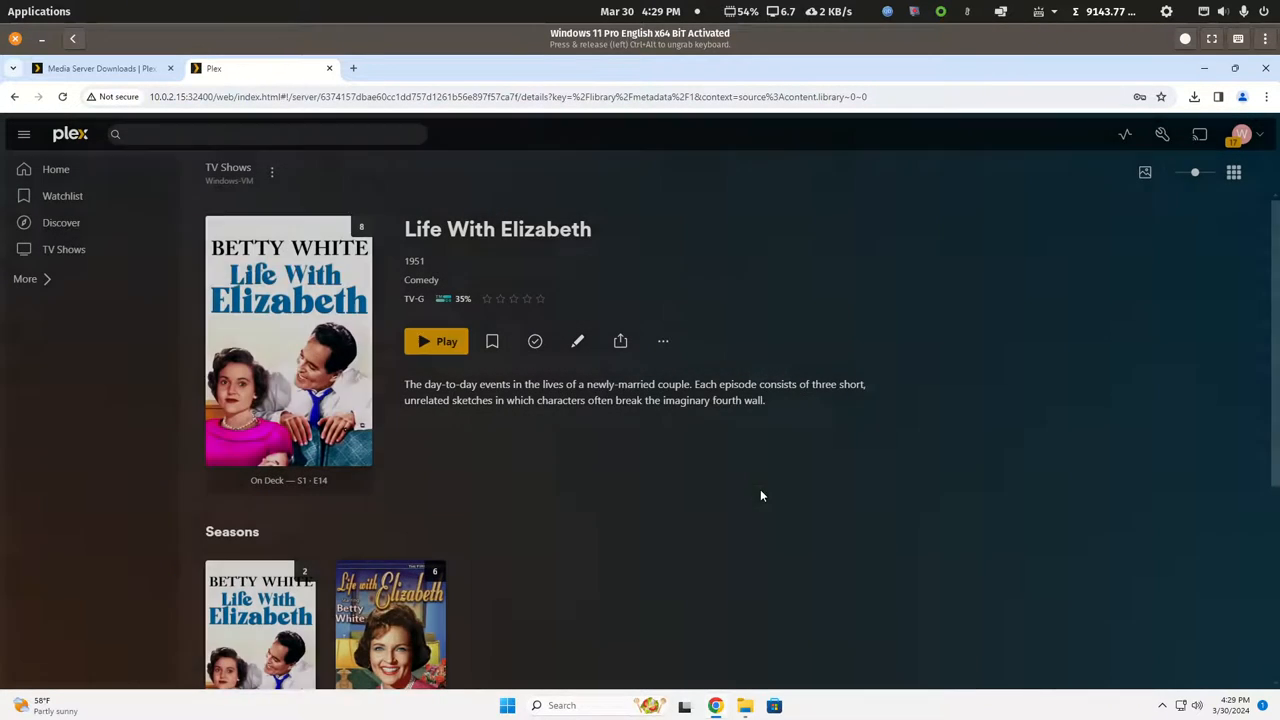
click(232, 170)
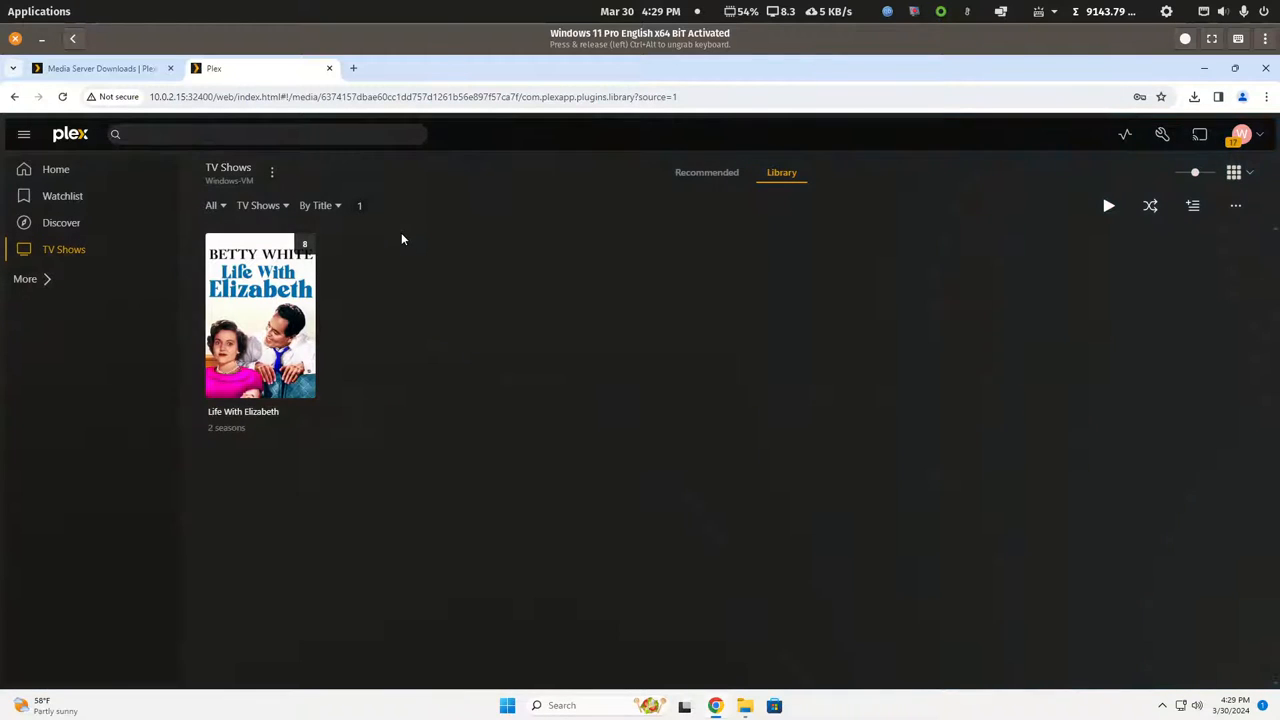
click(273, 176)
mouse_move(305, 265)
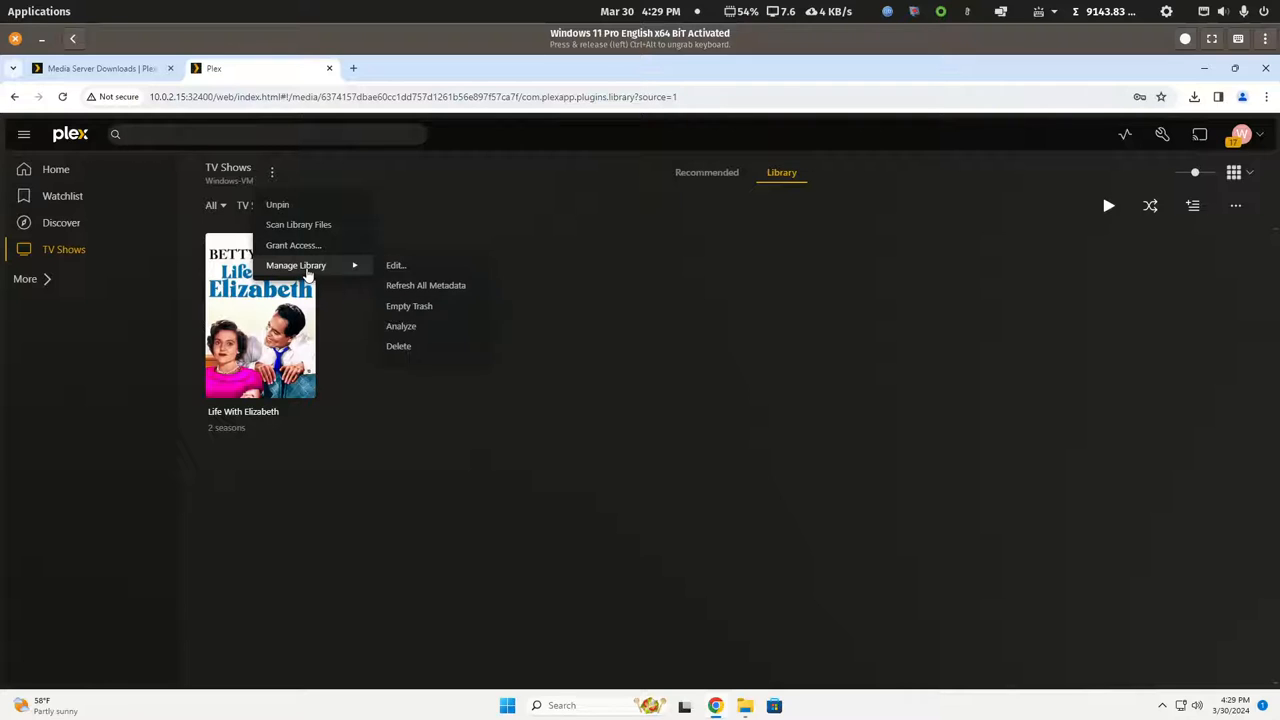
click(396, 266)
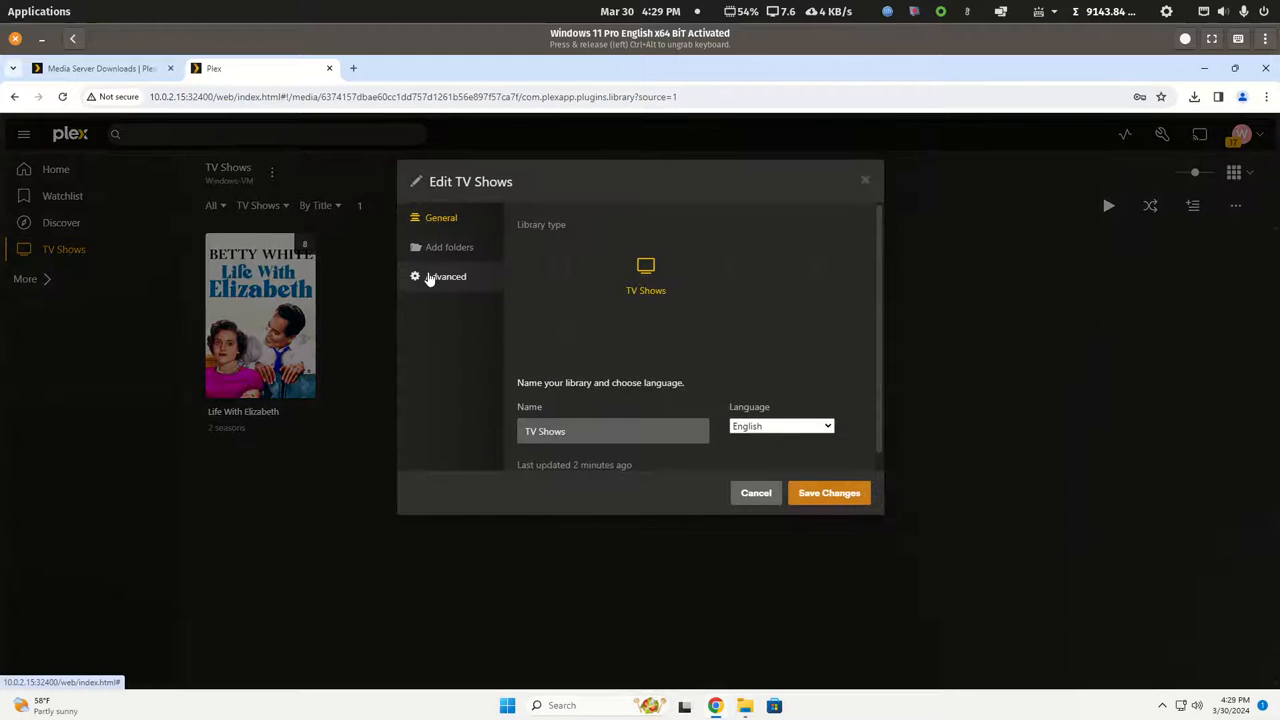
click(430, 278)
scroll(676, 443, down, 3)
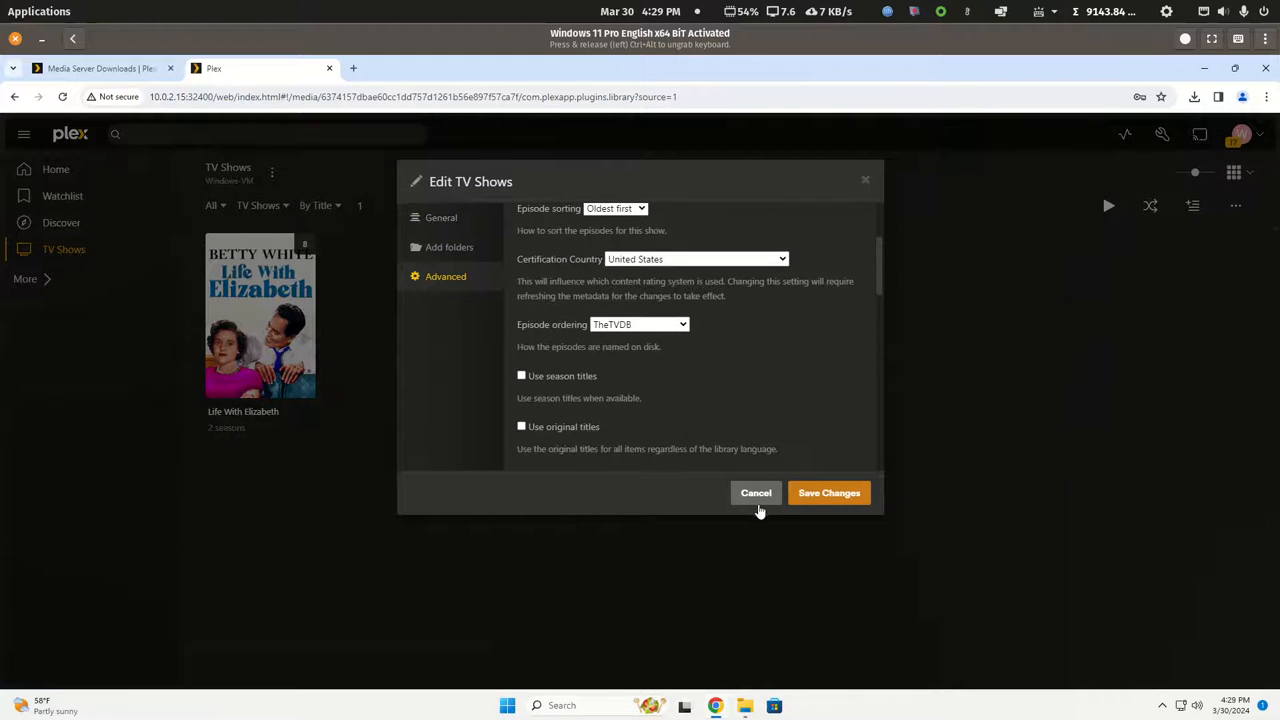
click(760, 494)
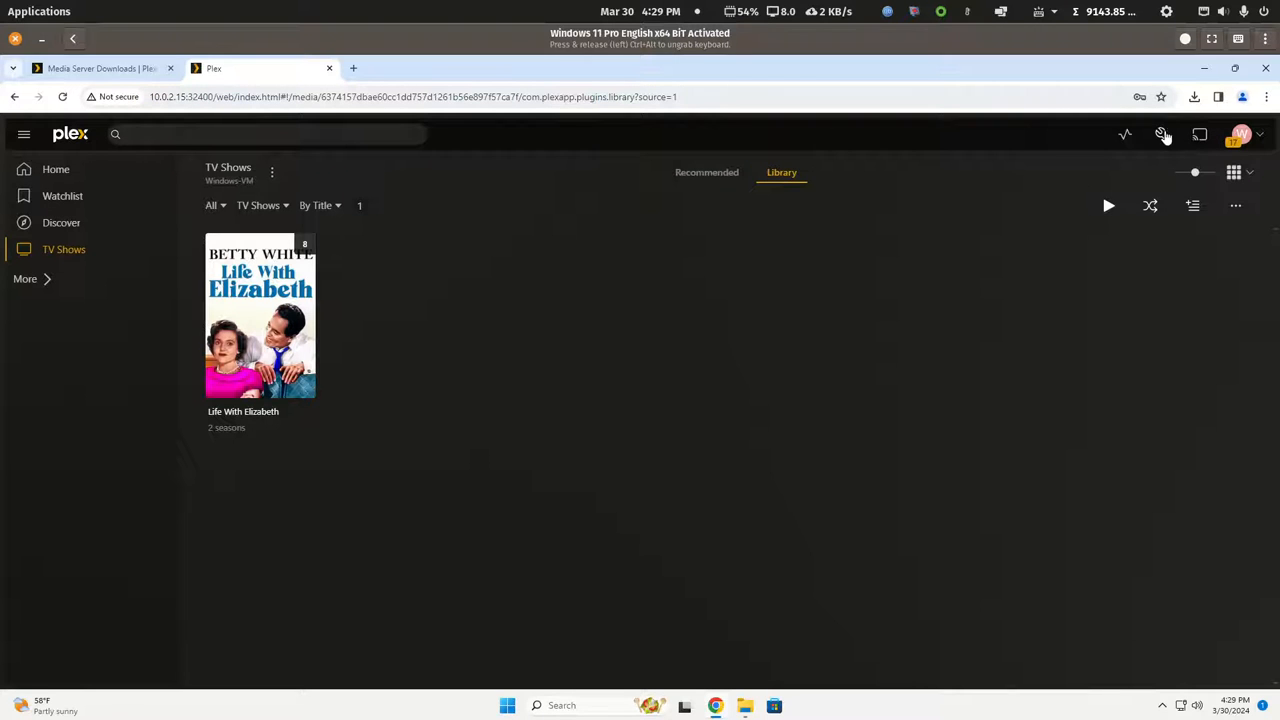
Open the server's Libraries management page in the settings.
click(1162, 136)
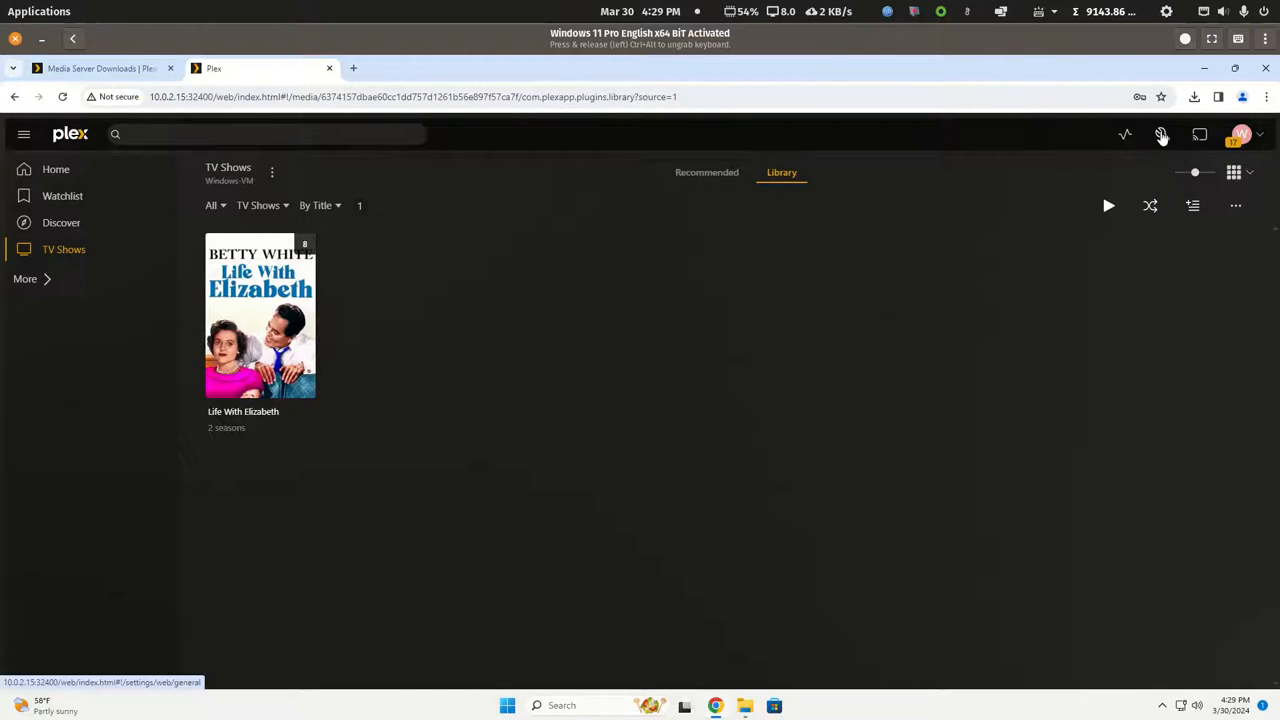
scroll(144, 531, down, 3)
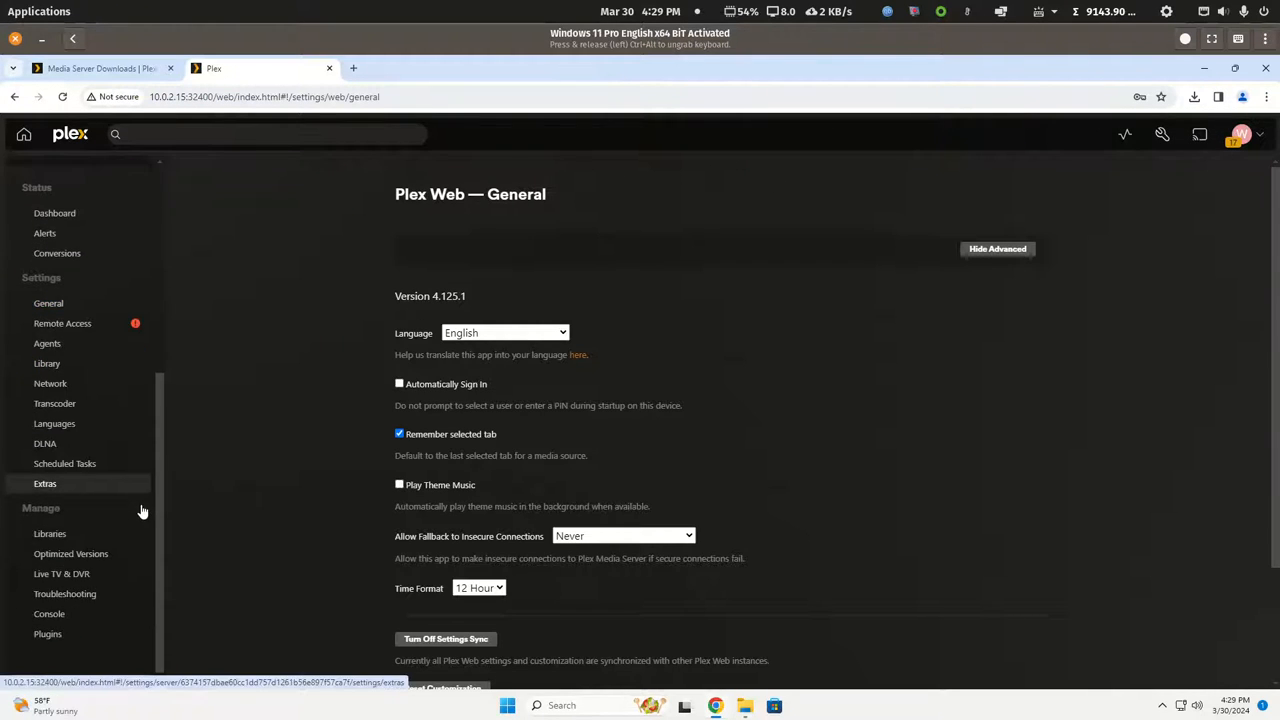
scroll(137, 500, up, 1)
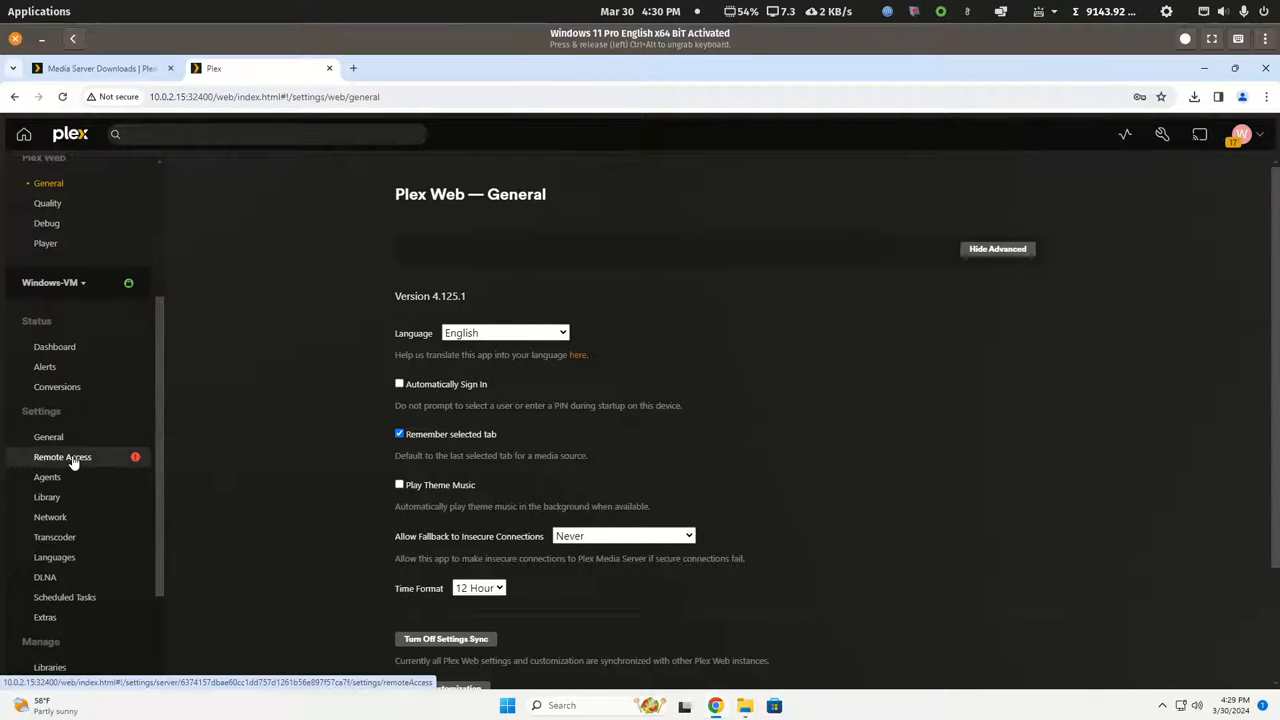
scroll(73, 463, down, 3)
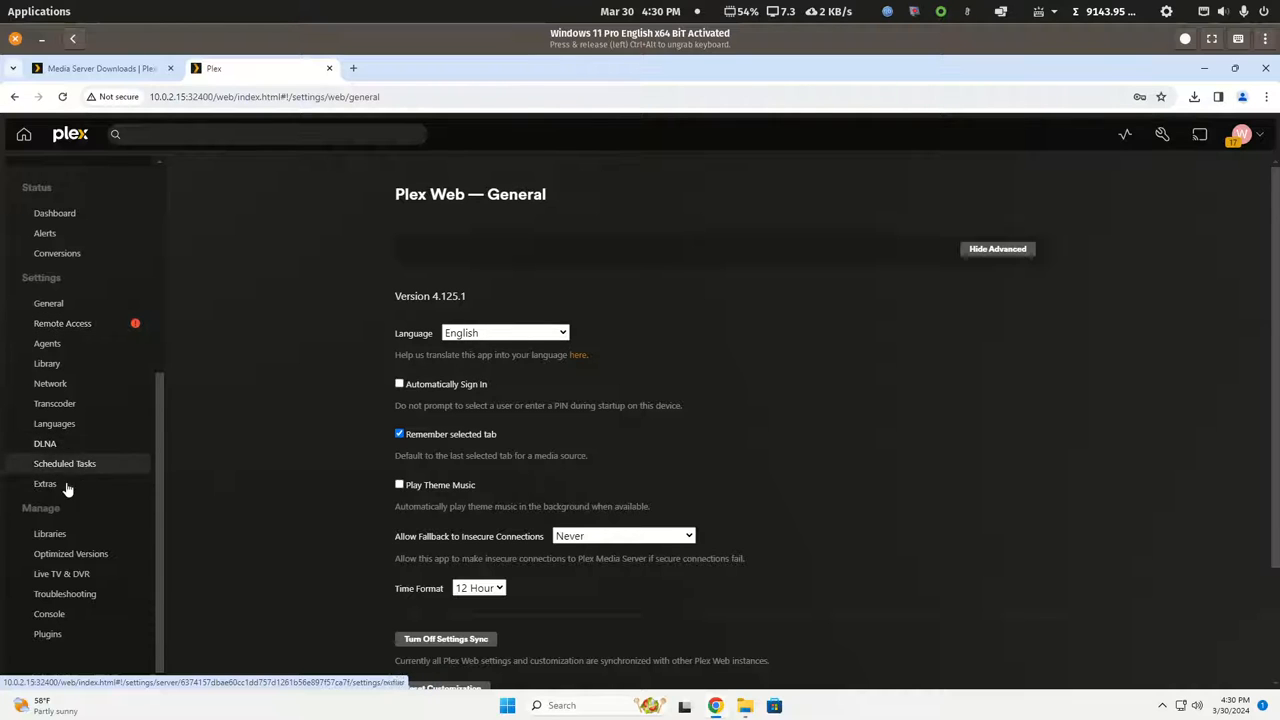
click(49, 533)
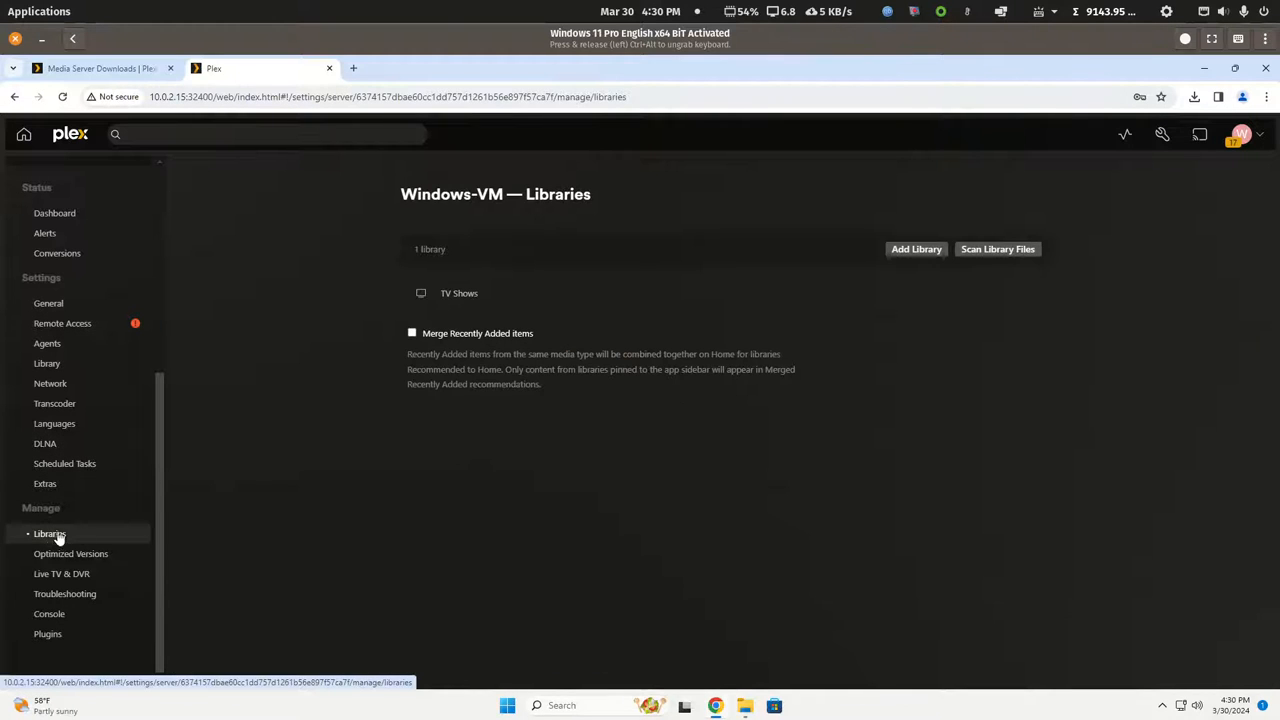
Start a new library of type Movies, keeping the name Movies and the language English.
click(917, 250)
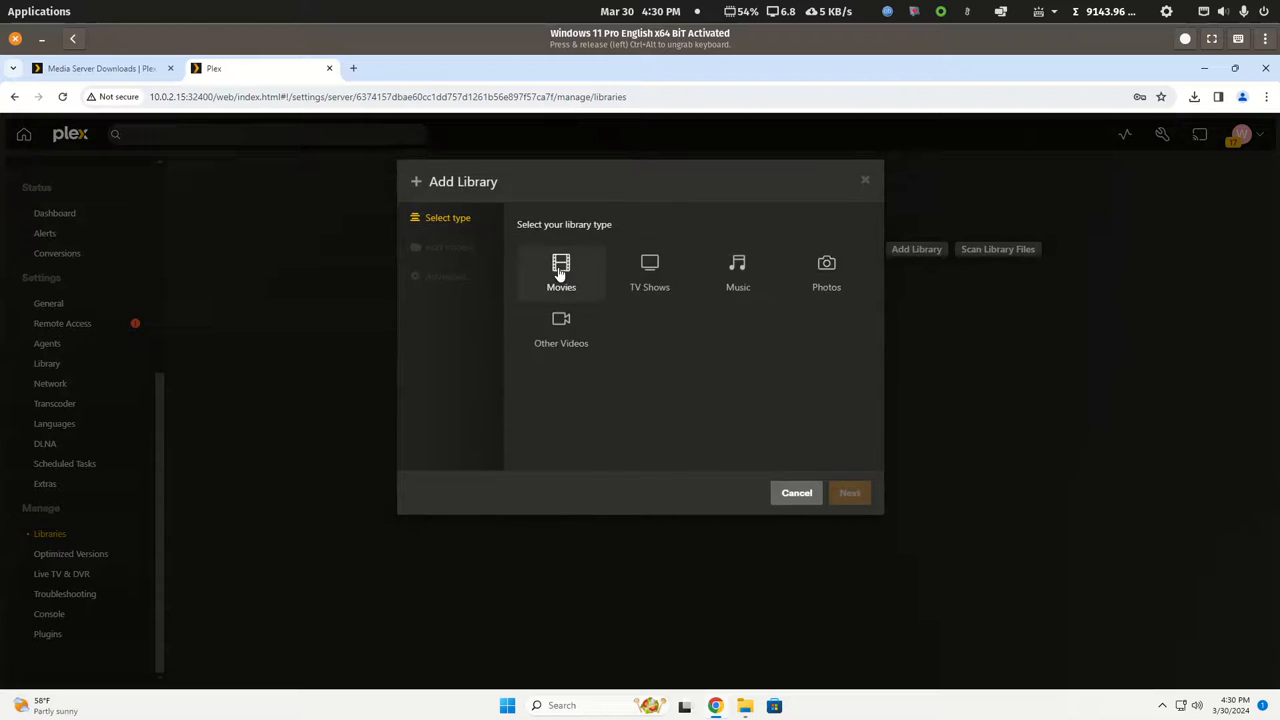
click(561, 273)
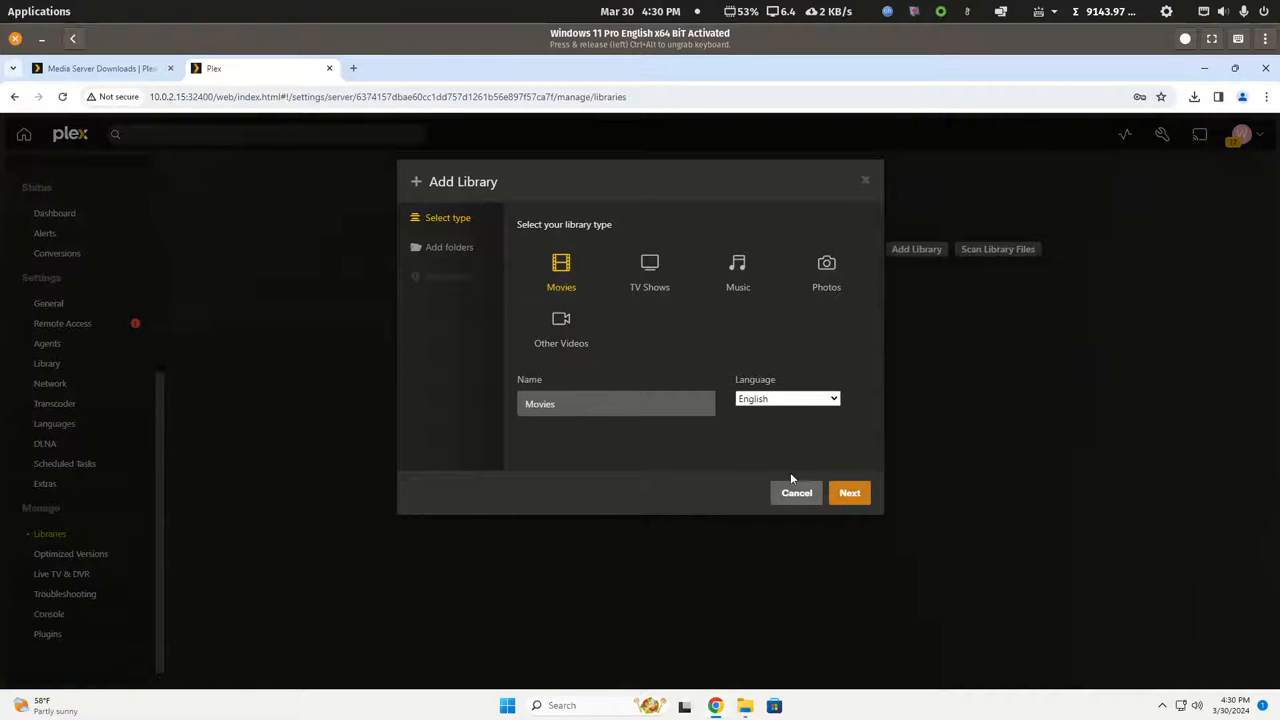
click(848, 493)
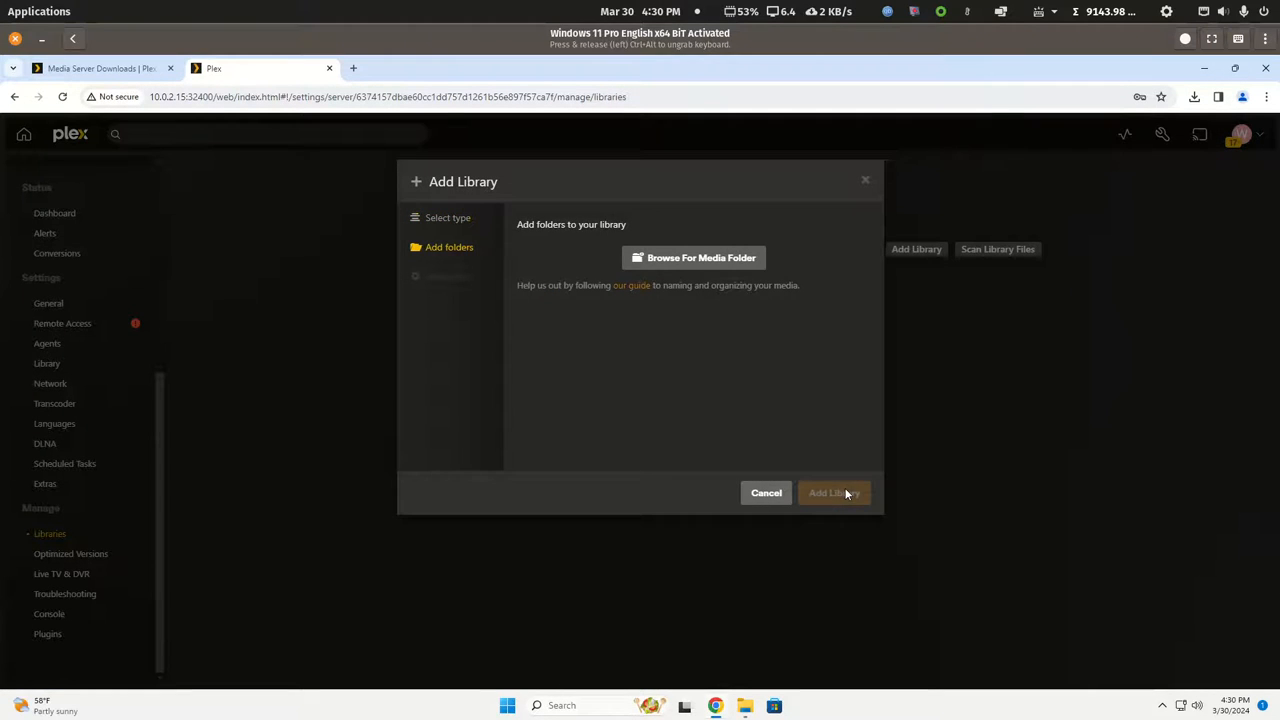
Add the folder Videos\media\movie-library\main from the user's home directory to the Movies library.
click(715, 259)
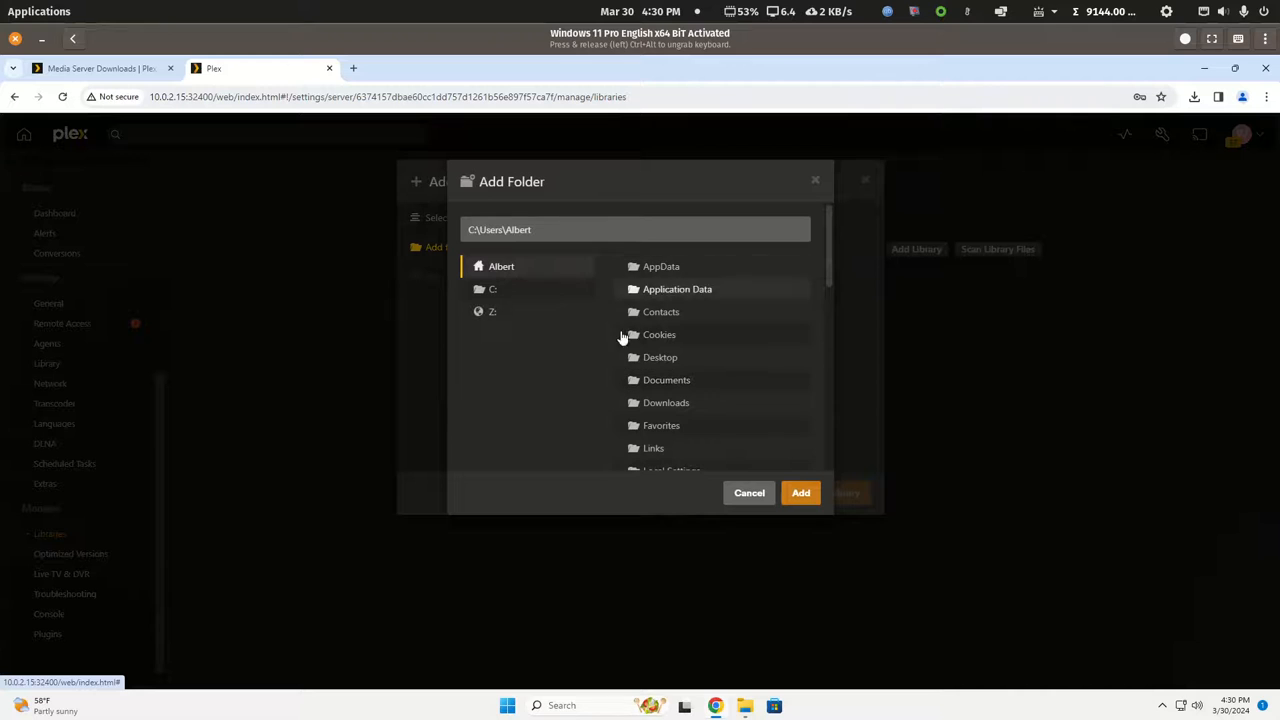
click(492, 291)
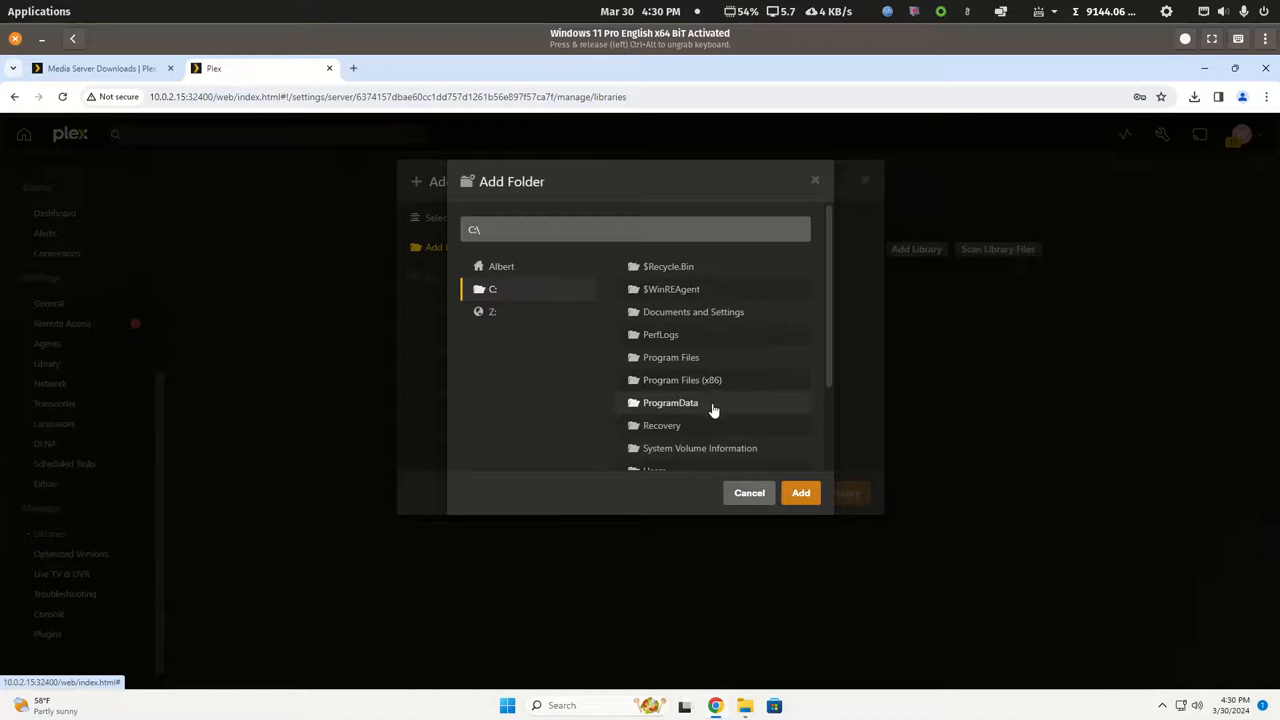
click(507, 268)
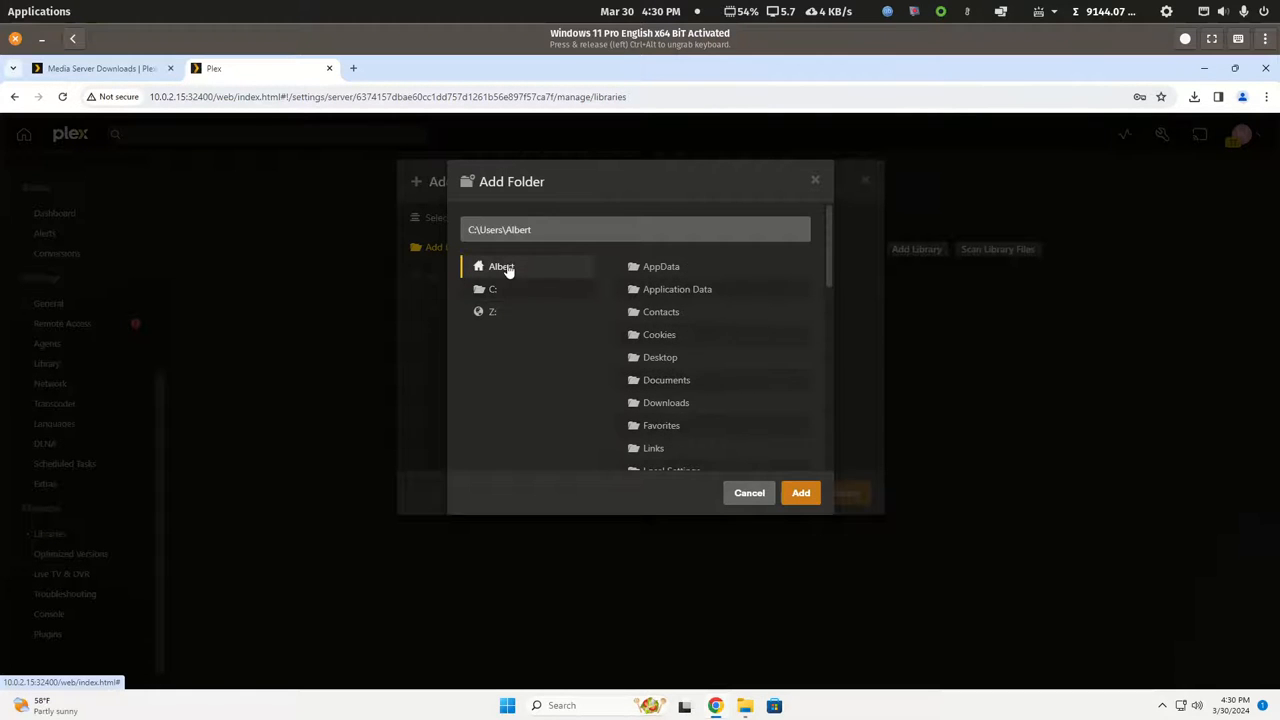
scroll(678, 381, down, 3)
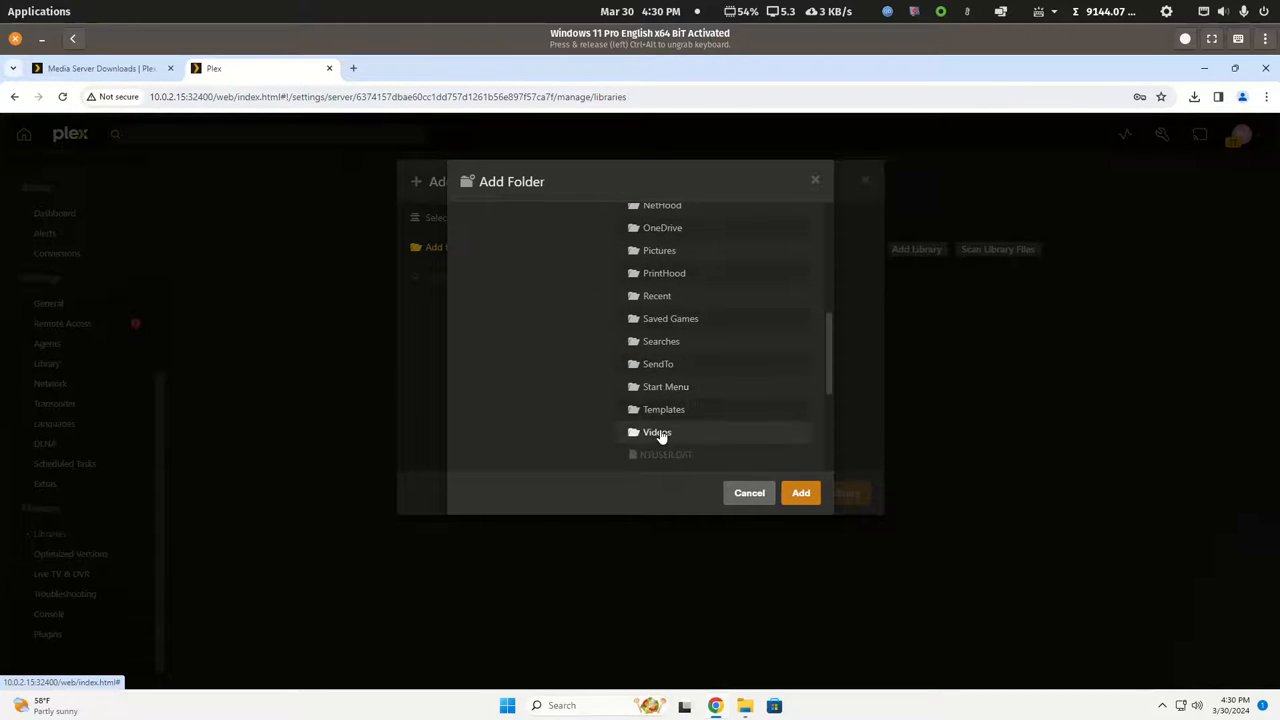
click(660, 434)
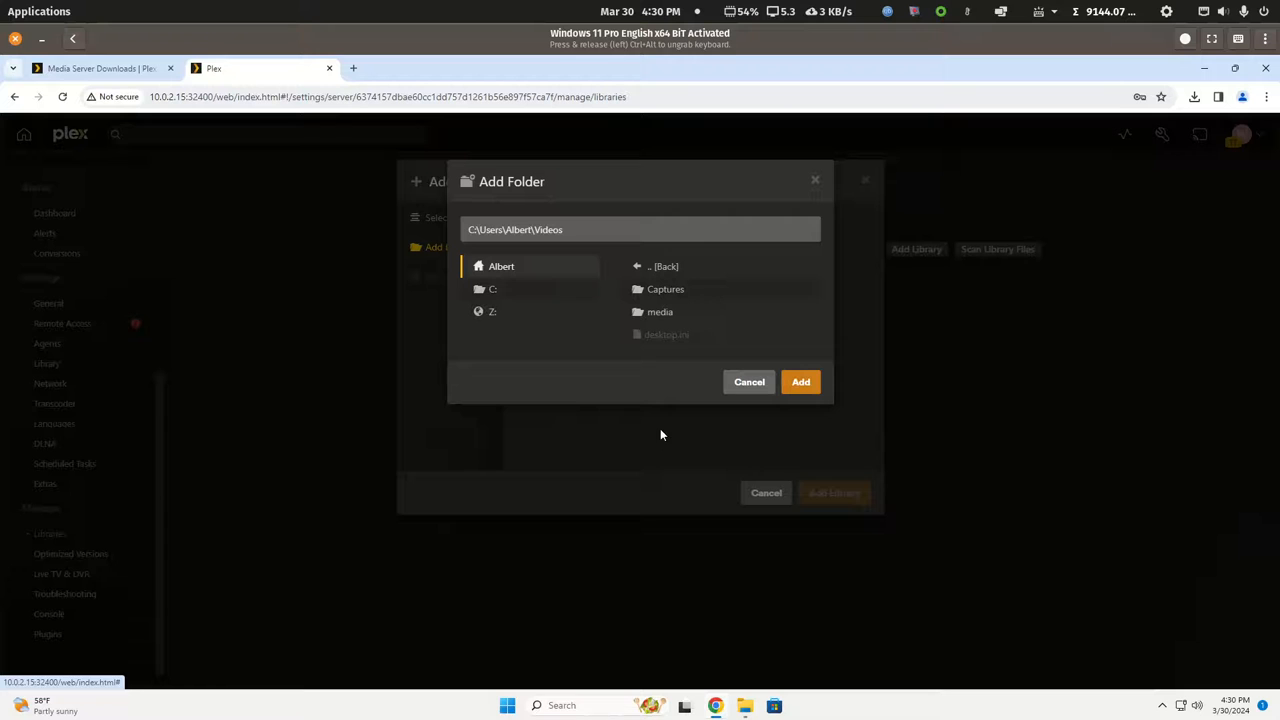
click(658, 313)
click(658, 313)
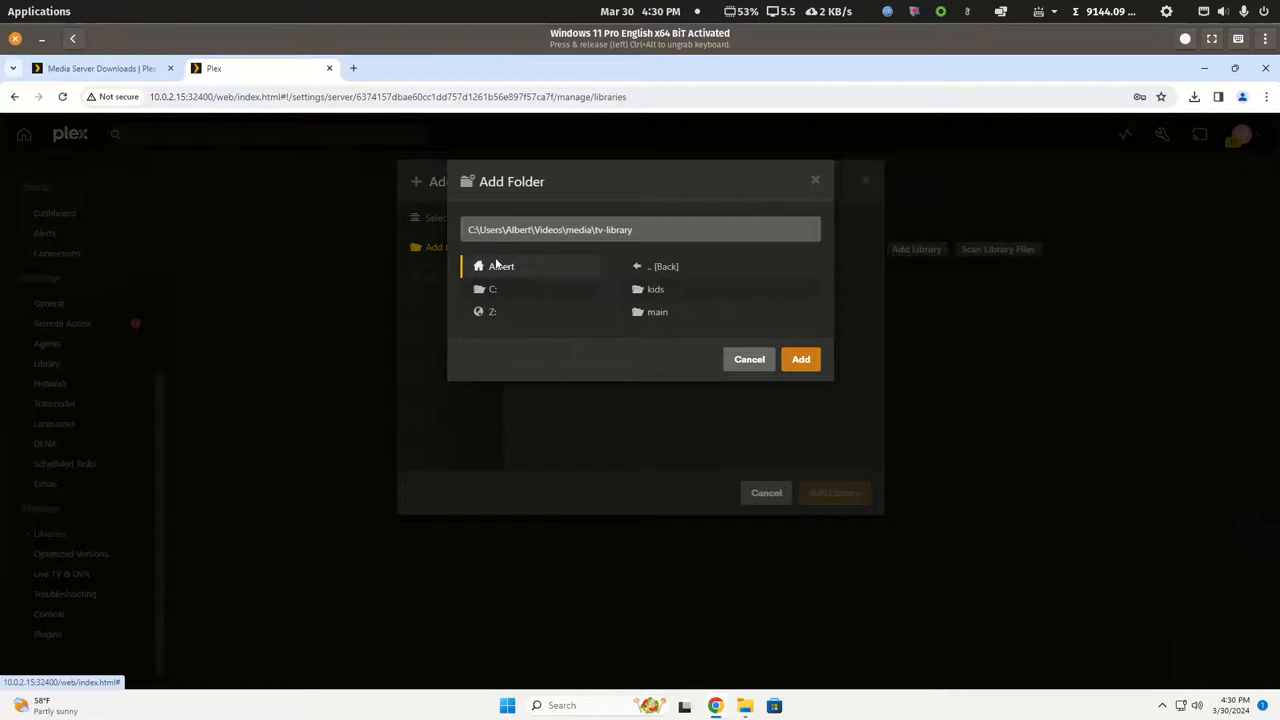
click(663, 268)
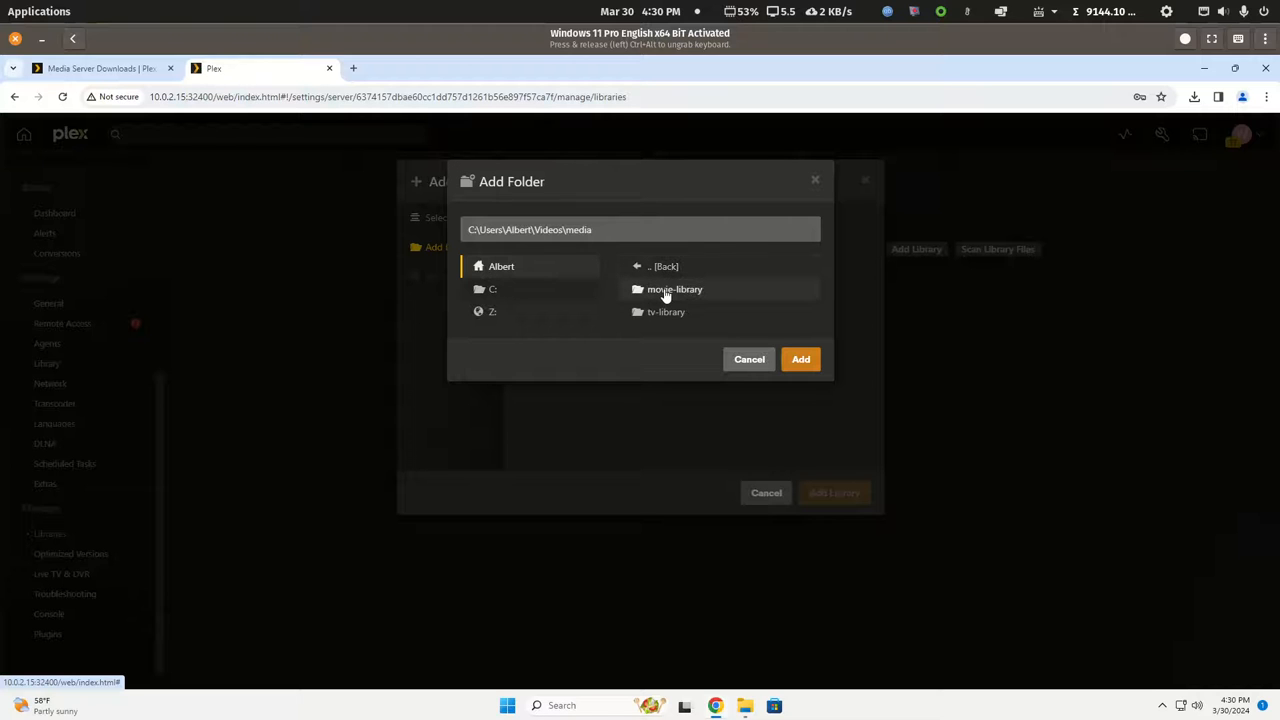
double_click(663, 289)
click(641, 268)
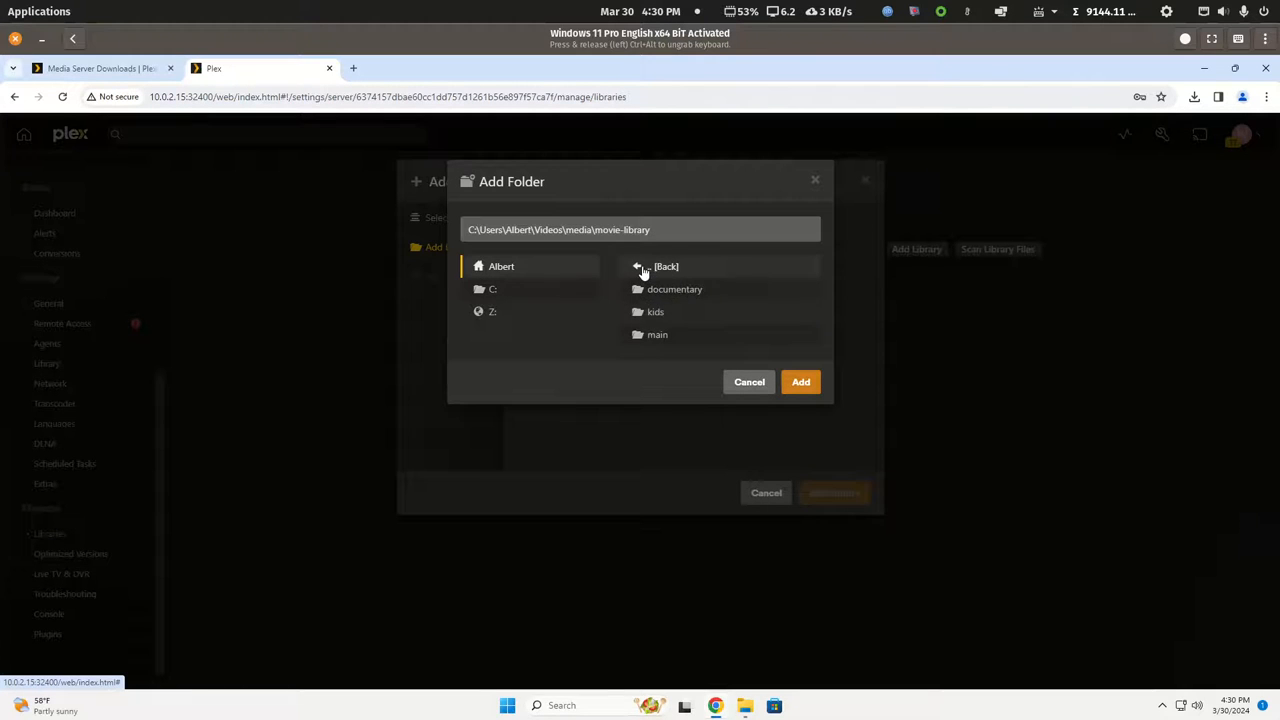
click(655, 336)
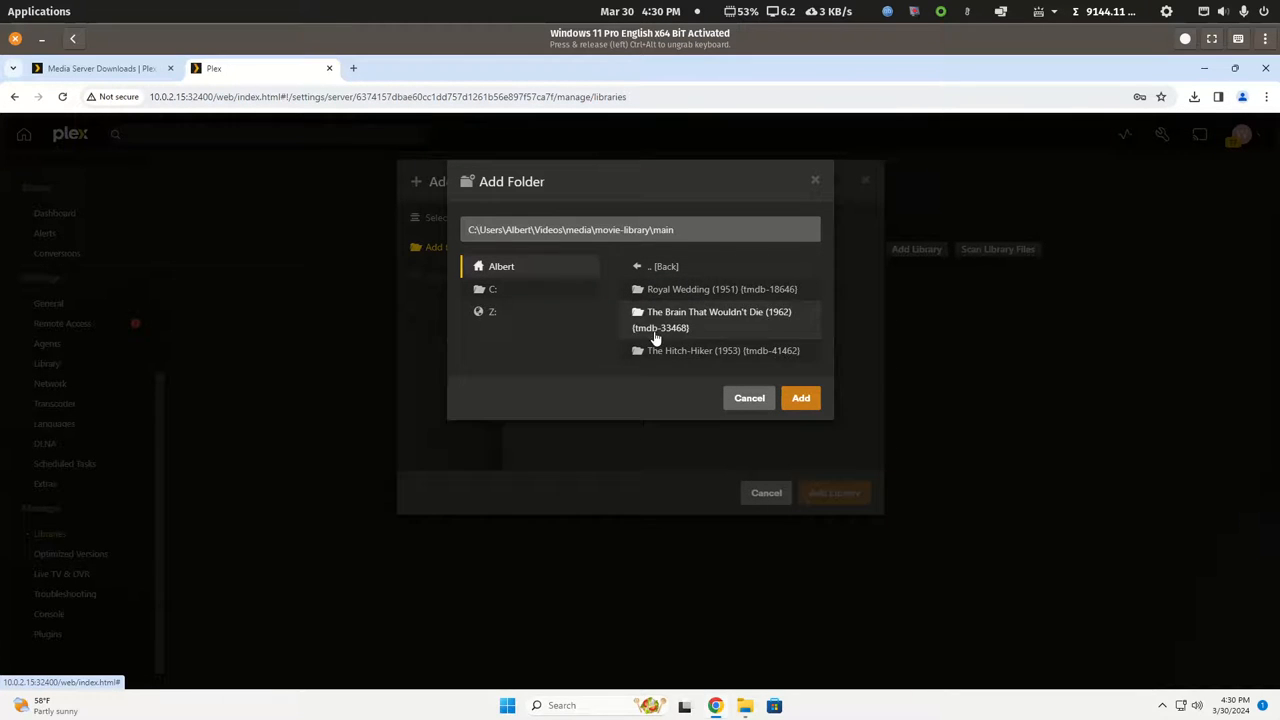
click(797, 392)
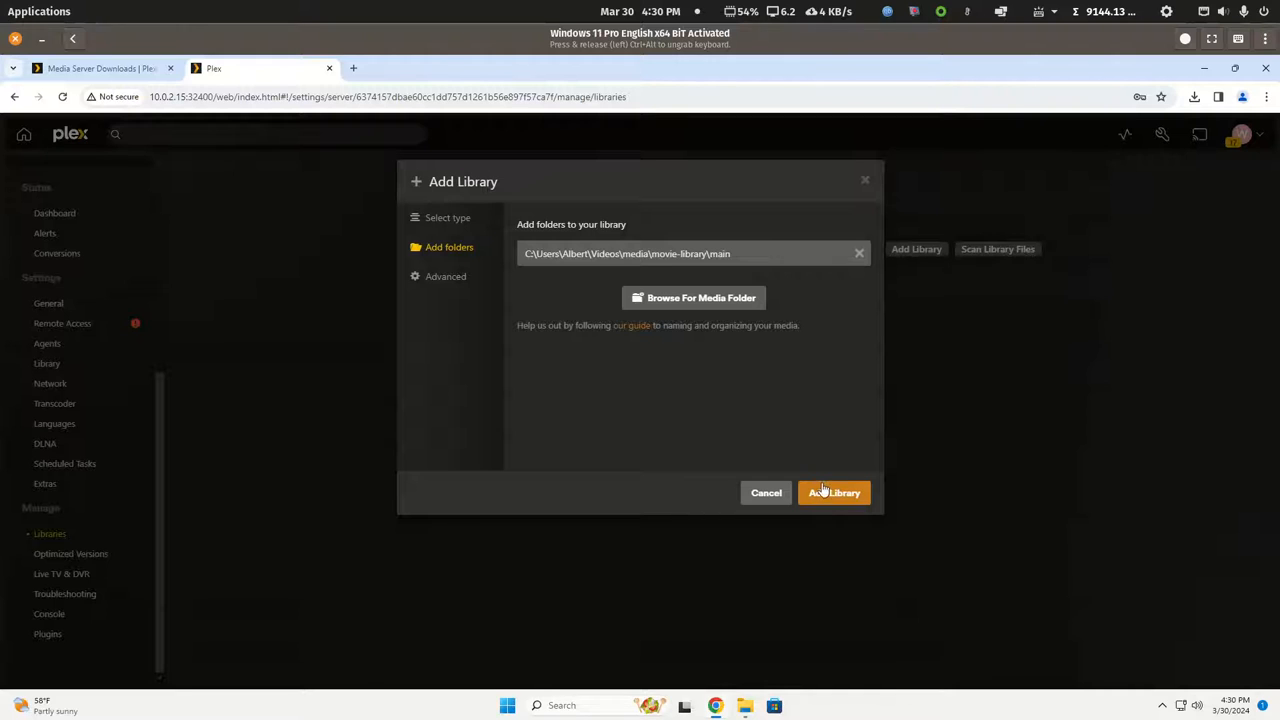
Set the advanced Minimum automatic collection size to 2 and add the Movies library.
click(446, 277)
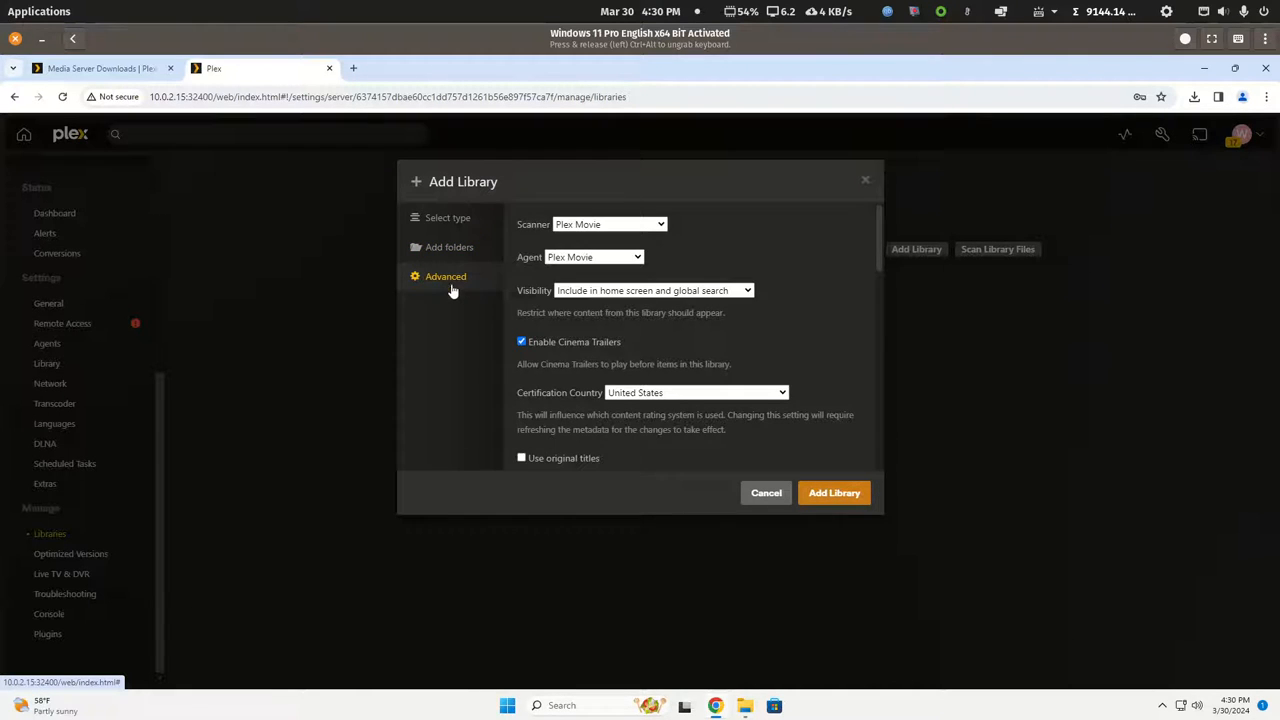
scroll(679, 364, down, 3)
scroll(678, 357, down, 5)
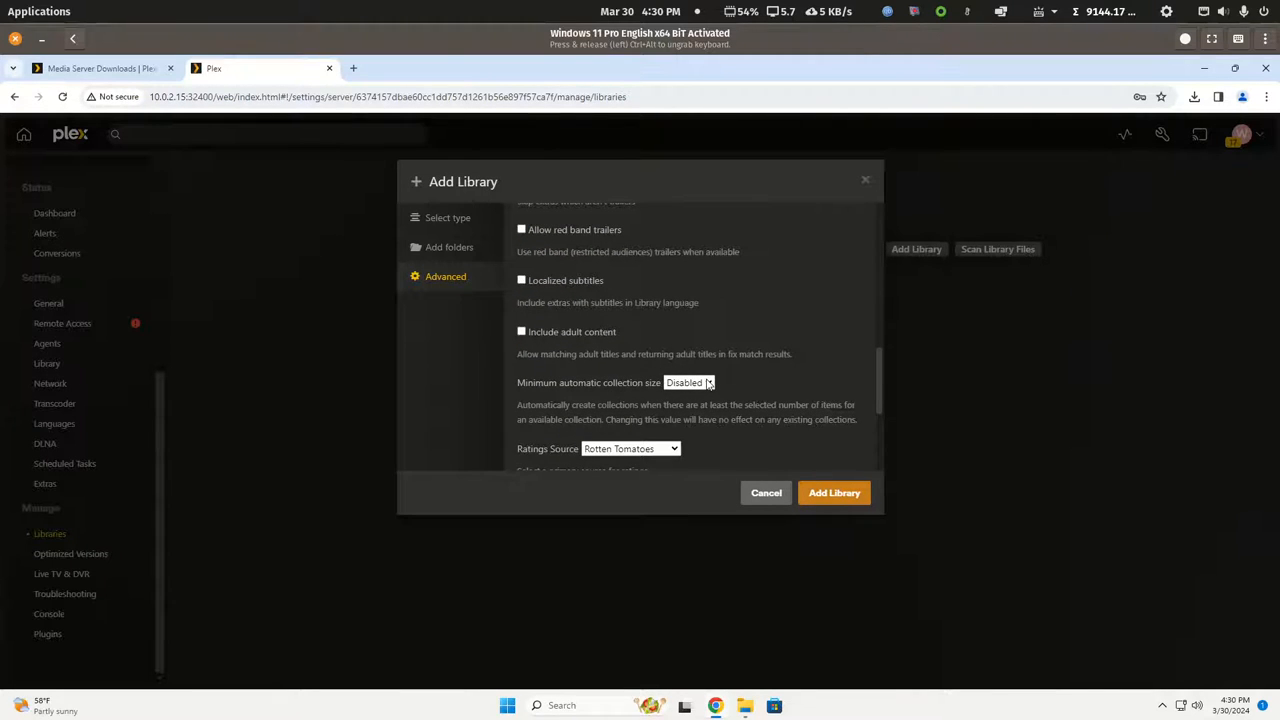
click(709, 384)
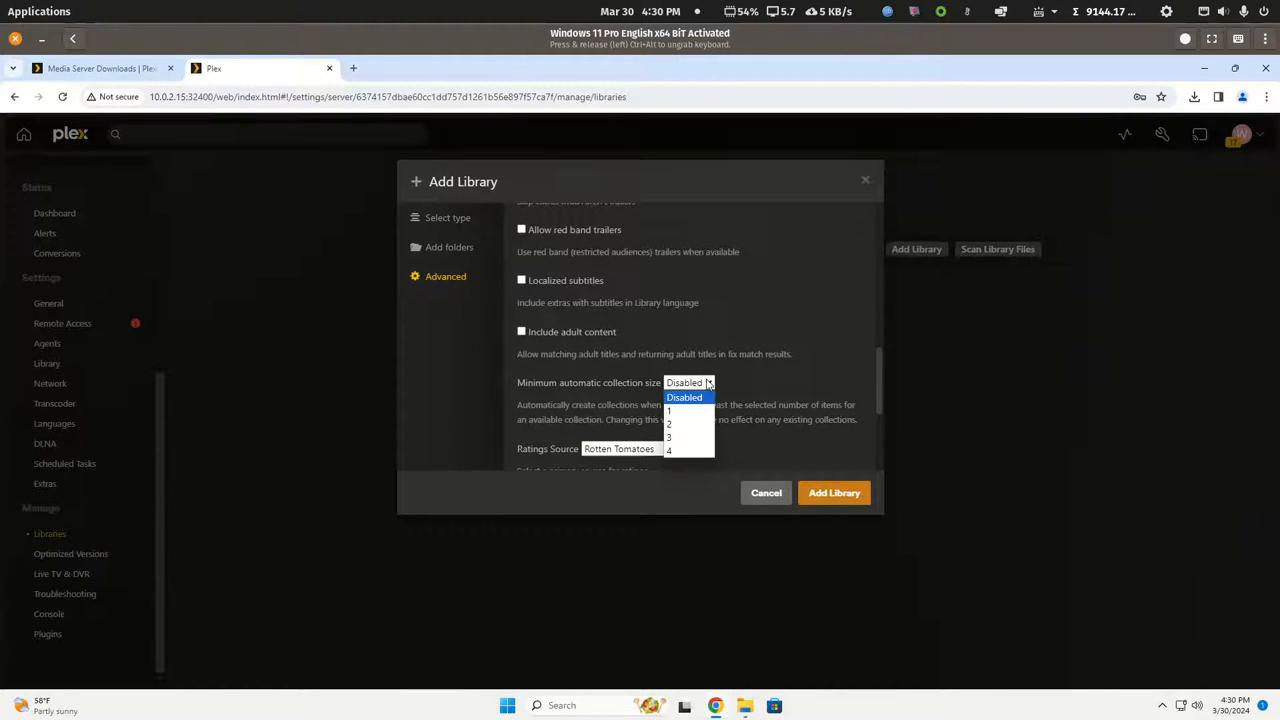
click(670, 425)
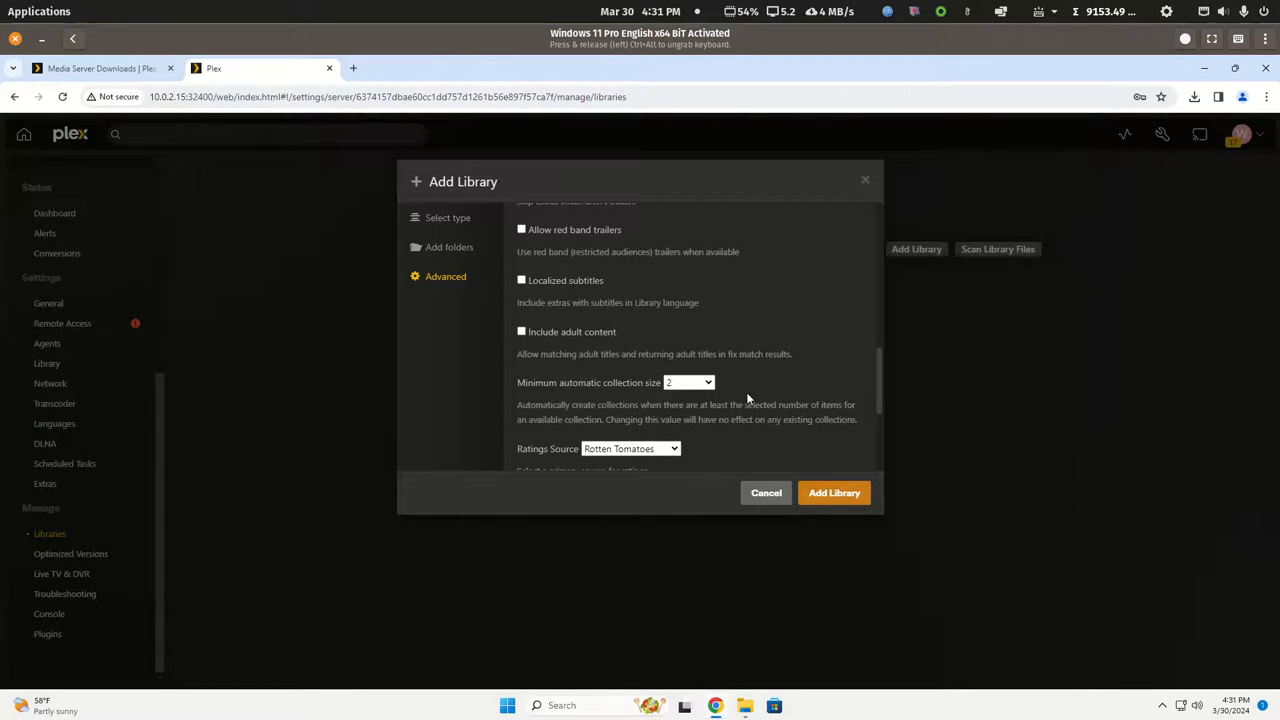
scroll(748, 395, down, 3)
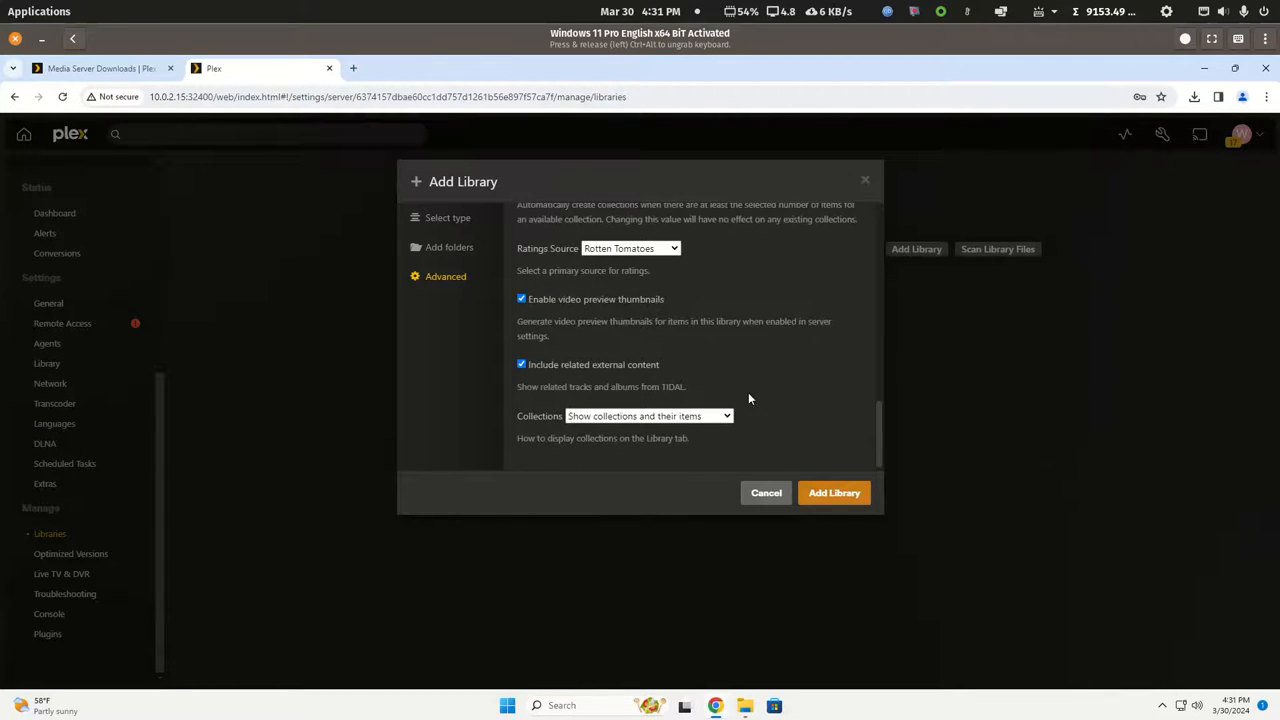
click(847, 493)
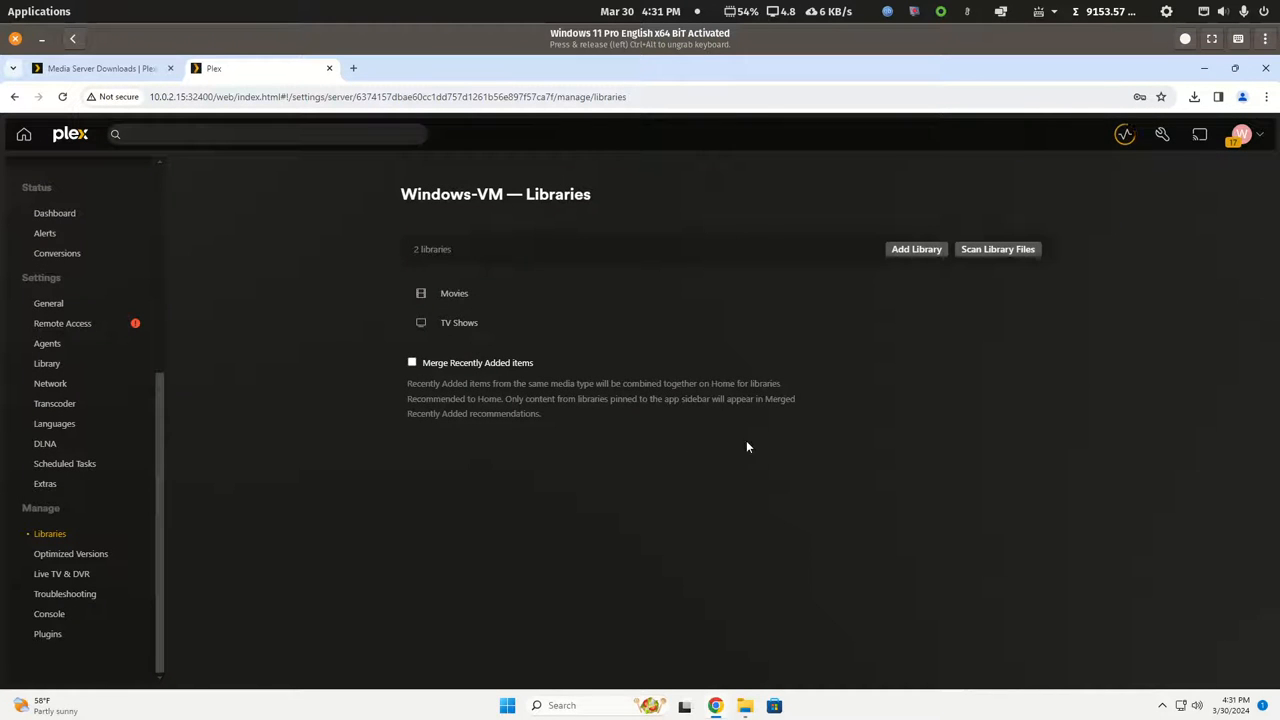
Start another library of type TV Shows, named TV Shows - Kids, with the language English.
click(905, 251)
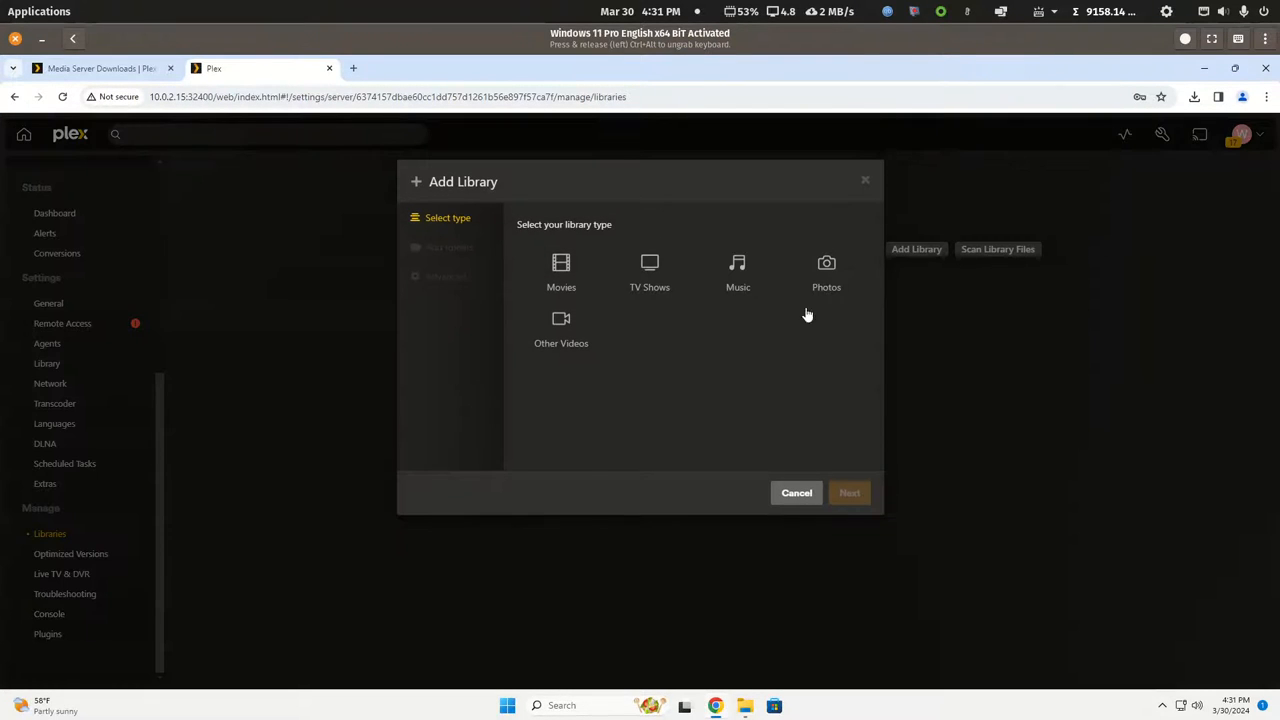
click(649, 266)
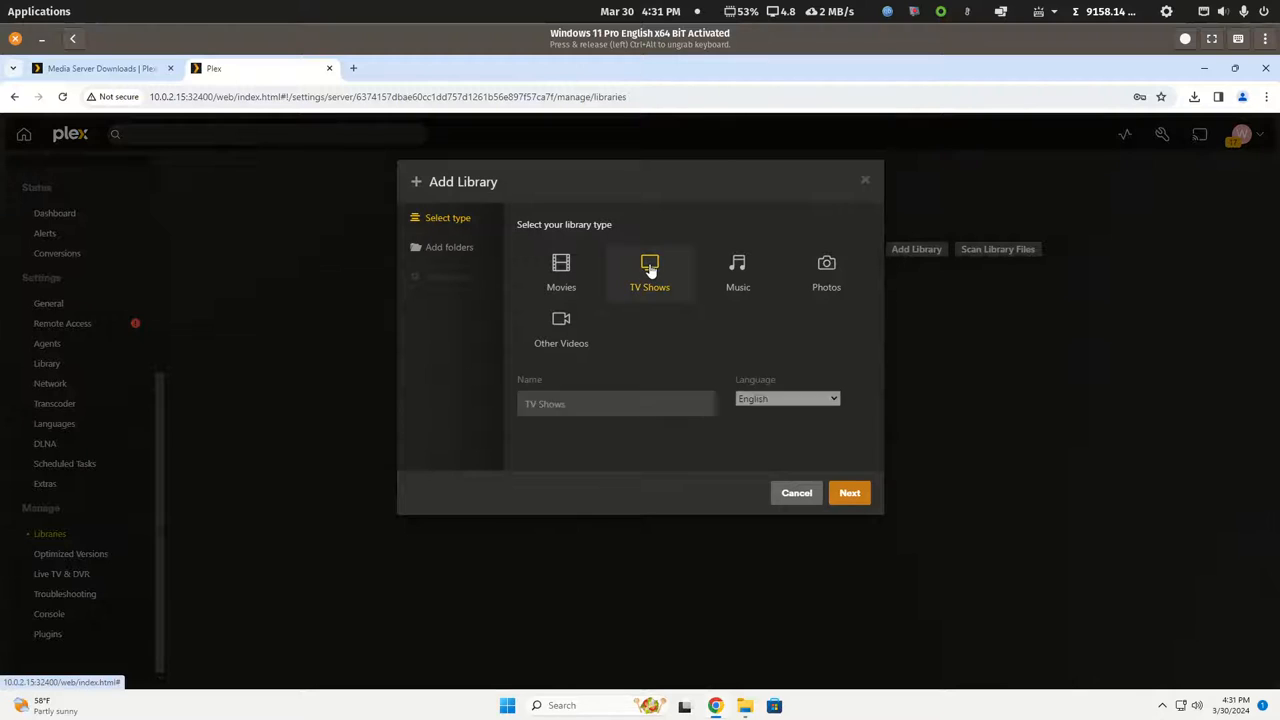
click(600, 397)
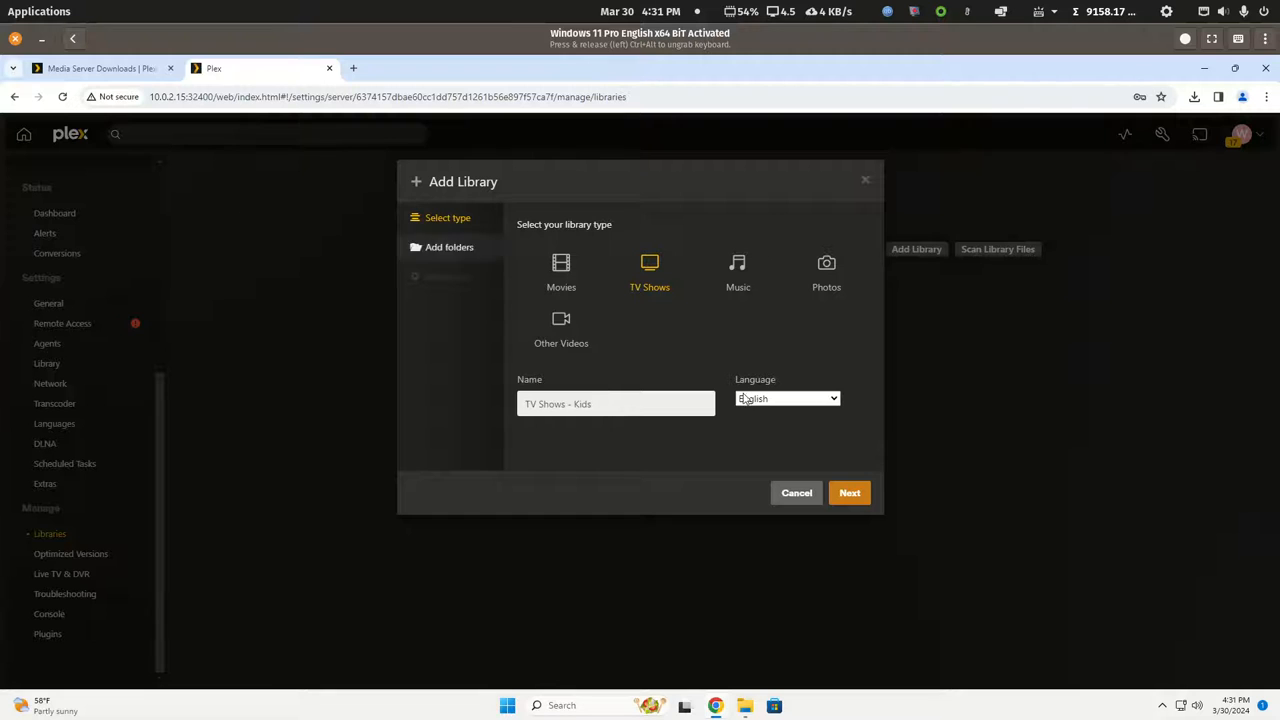
click(846, 494)
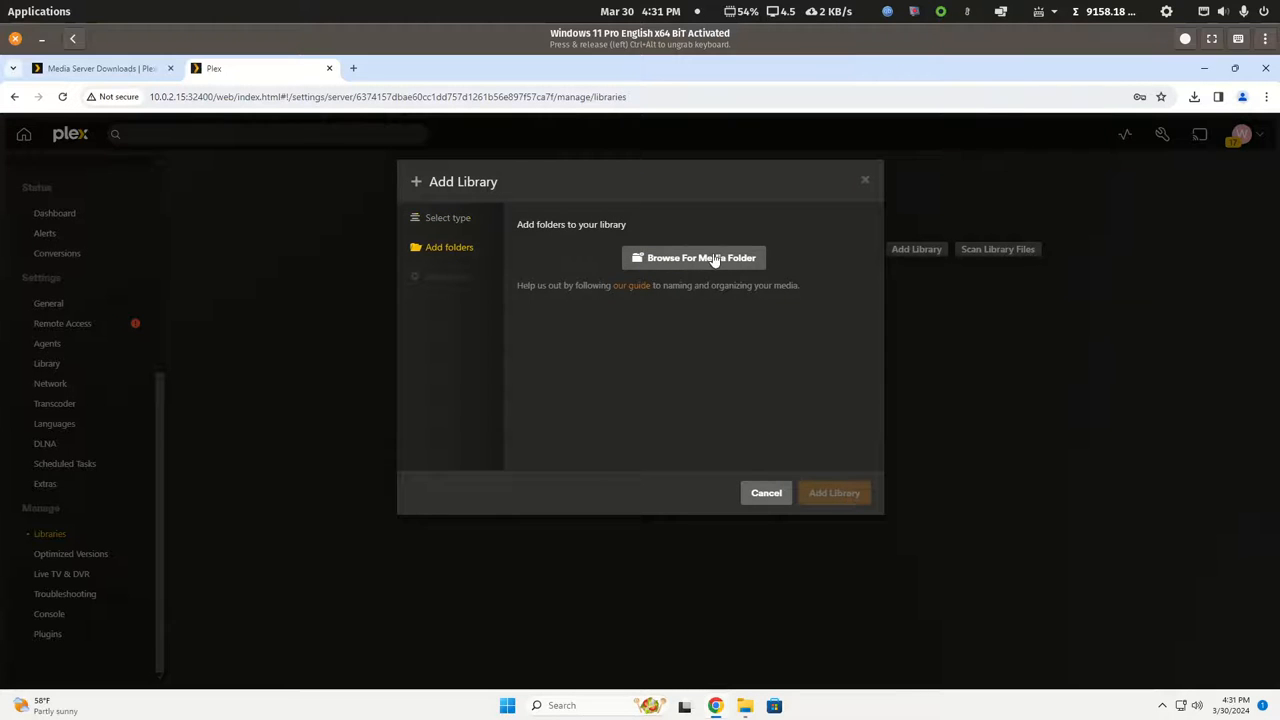
Add the folder Videos\media\tv-library\kids from the user's home directory to the TV Shows - Kids library.
click(714, 260)
click(511, 268)
scroll(687, 374, down, 3)
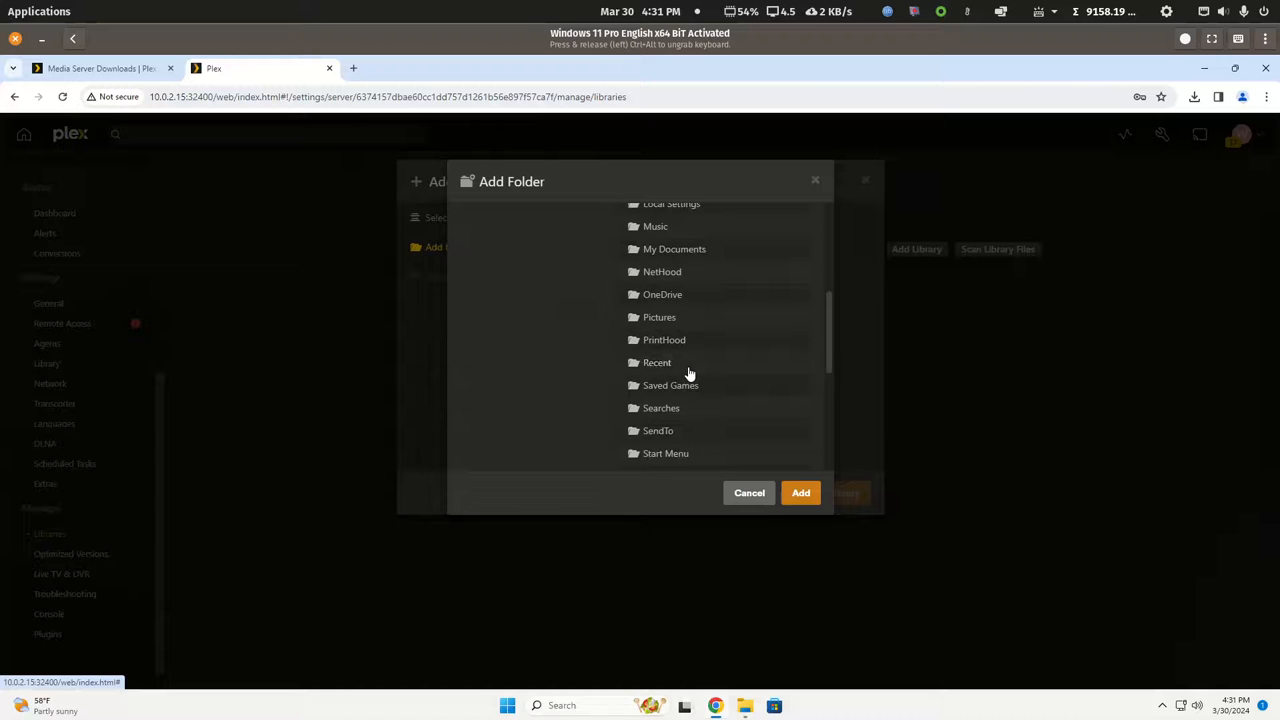
scroll(688, 374, down, 2)
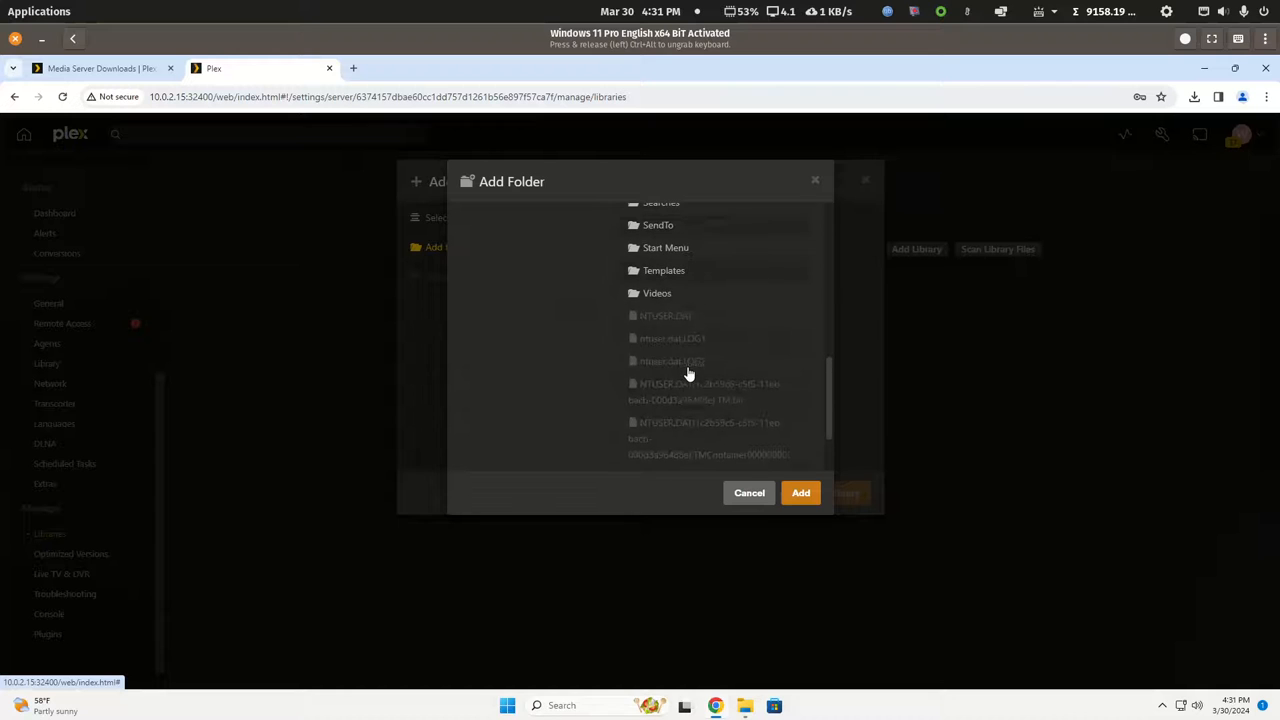
click(661, 303)
click(666, 318)
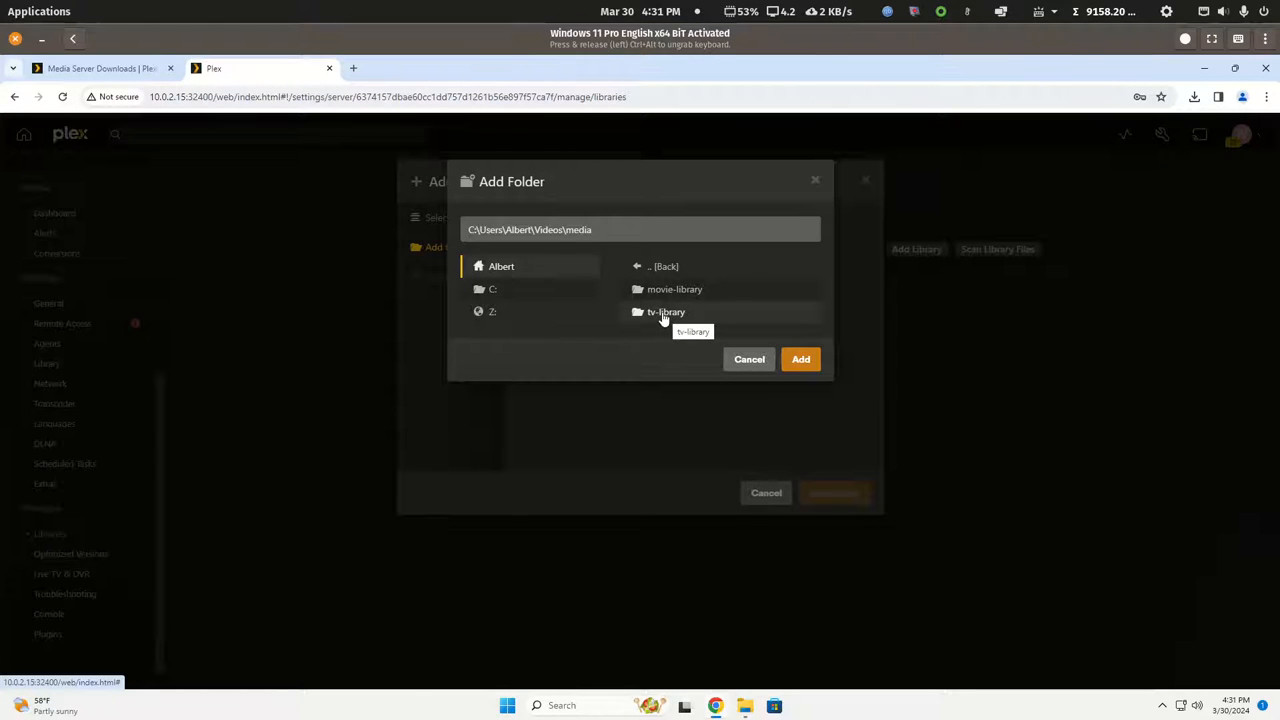
click(665, 313)
click(656, 291)
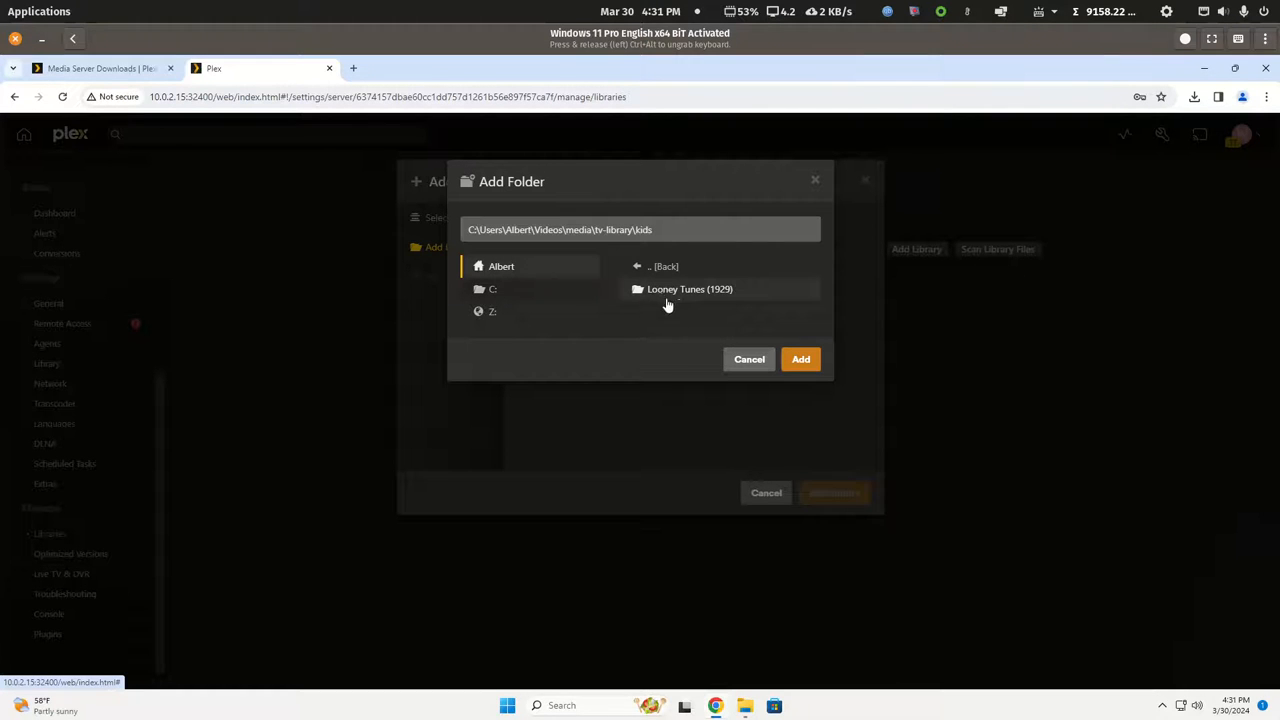
click(800, 360)
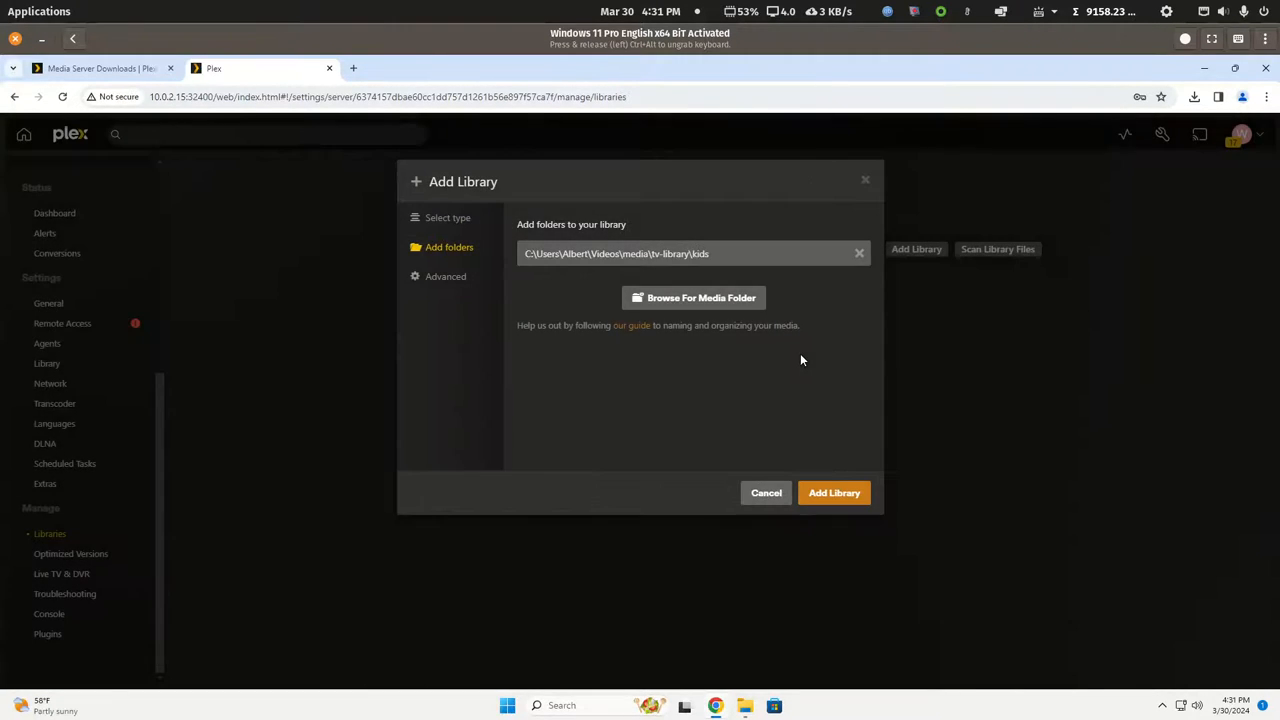
Set the advanced Episode ordering to TheTVDB and add the TV Shows - Kids library.
click(445, 278)
scroll(614, 373, down, 3)
click(686, 267)
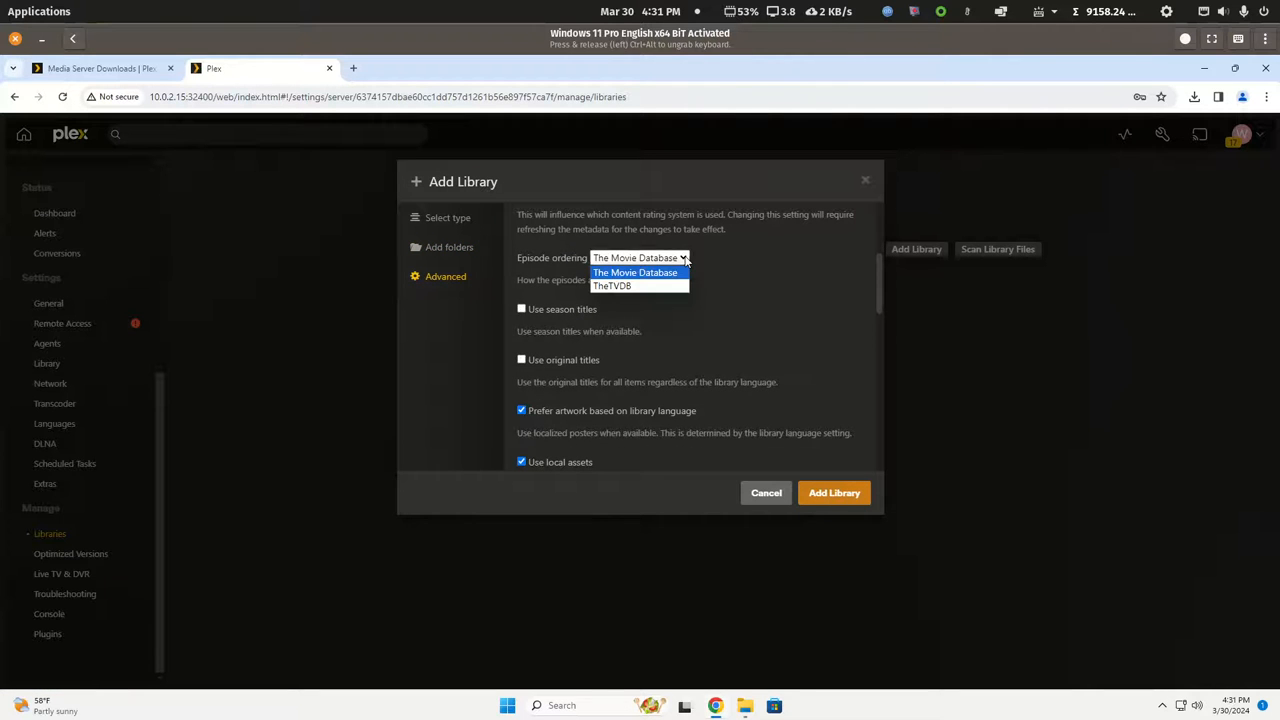
click(654, 284)
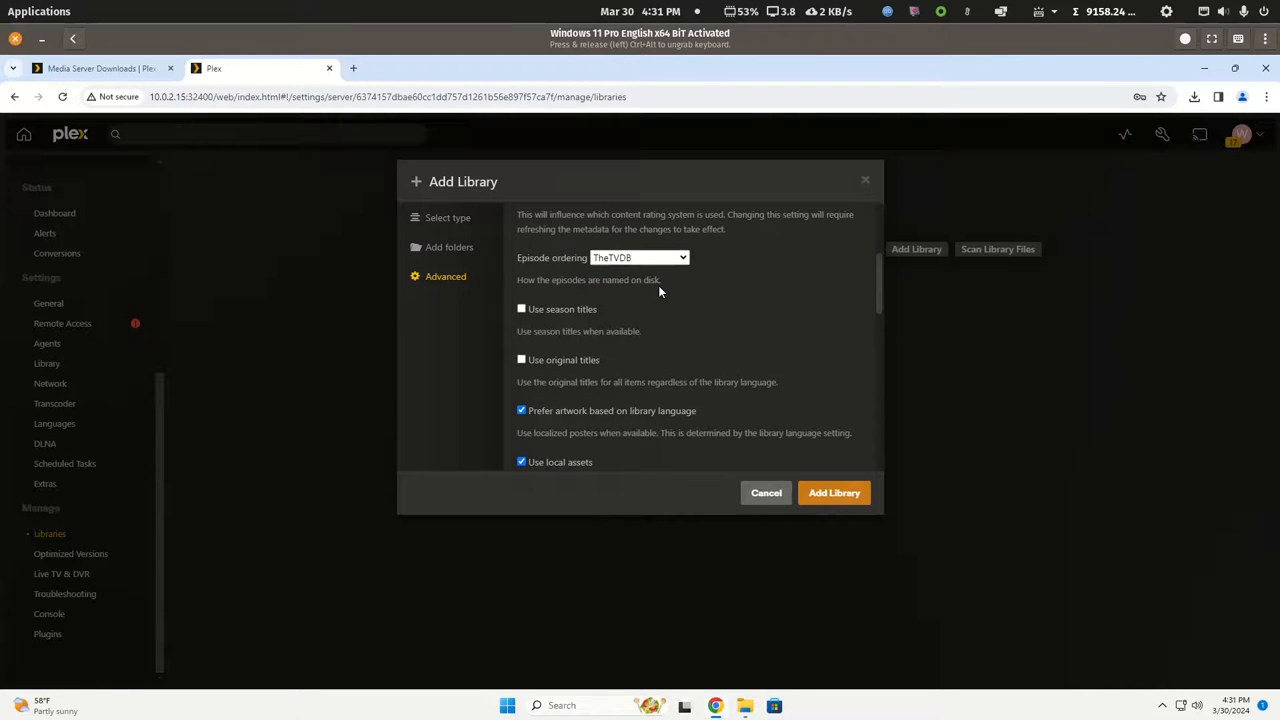
click(849, 492)
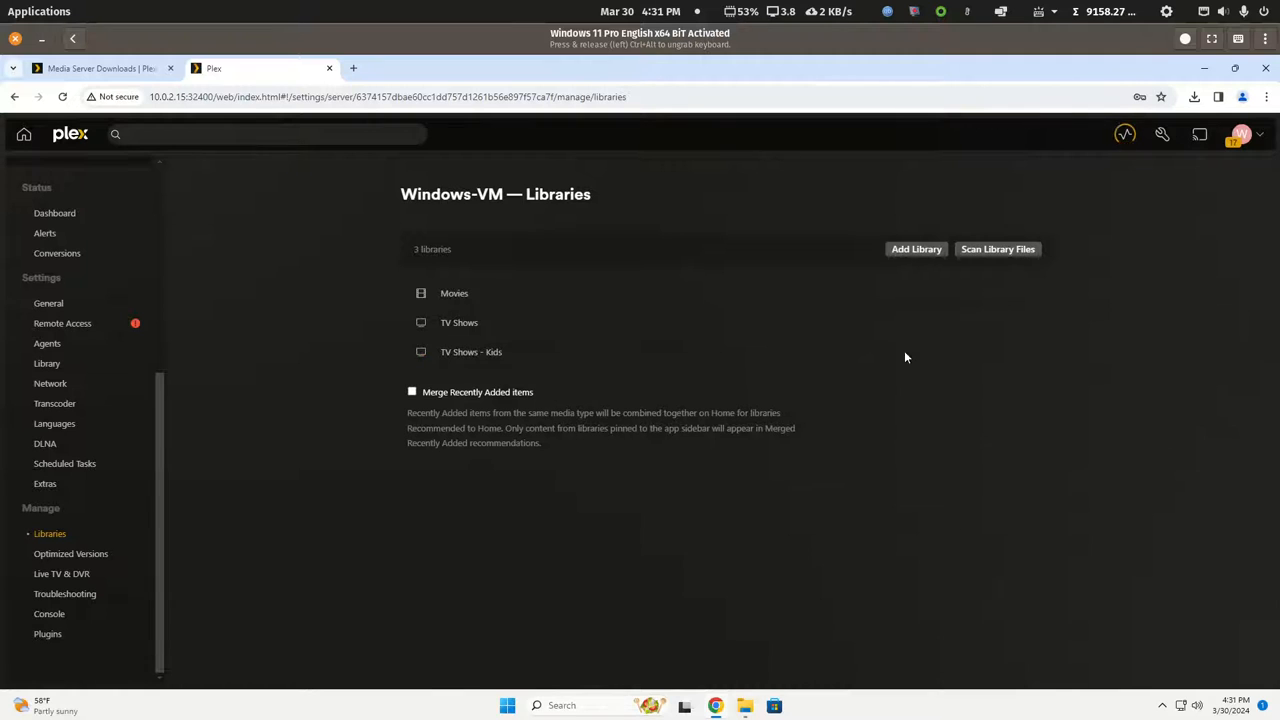
Start a new library of type Movies, named Movies - Kids, keeping the language English.
click(916, 249)
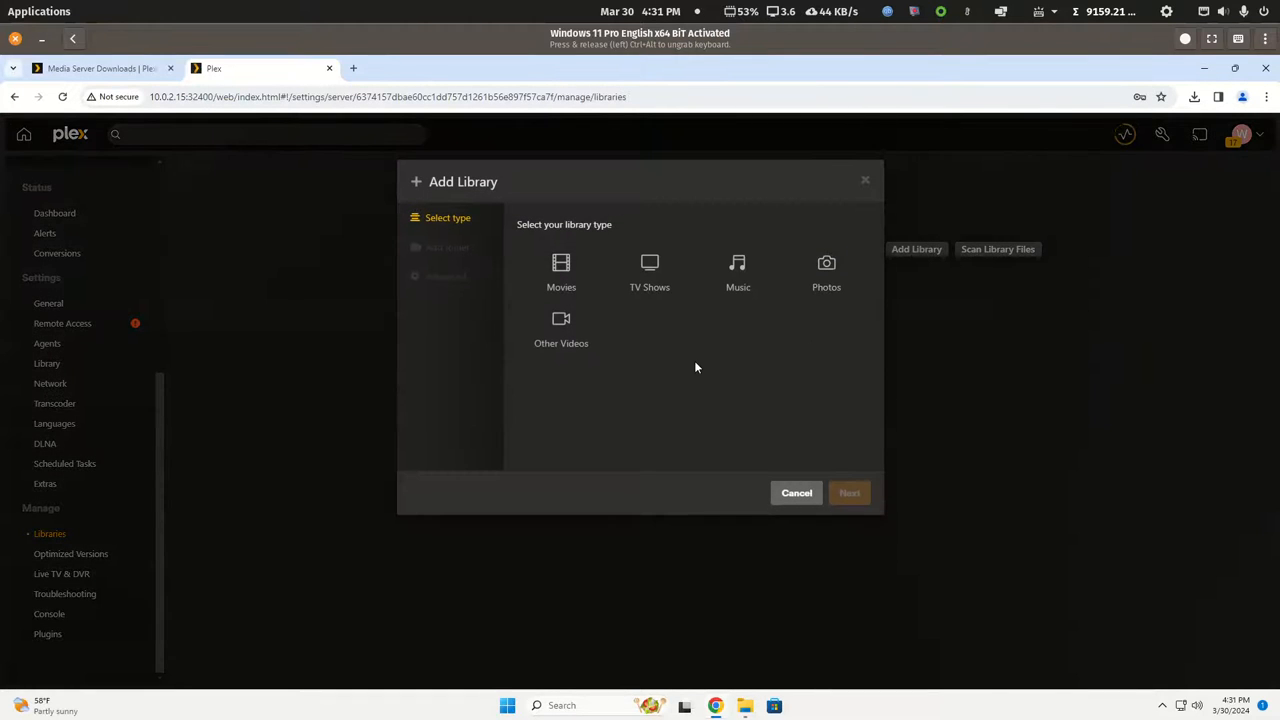
click(561, 270)
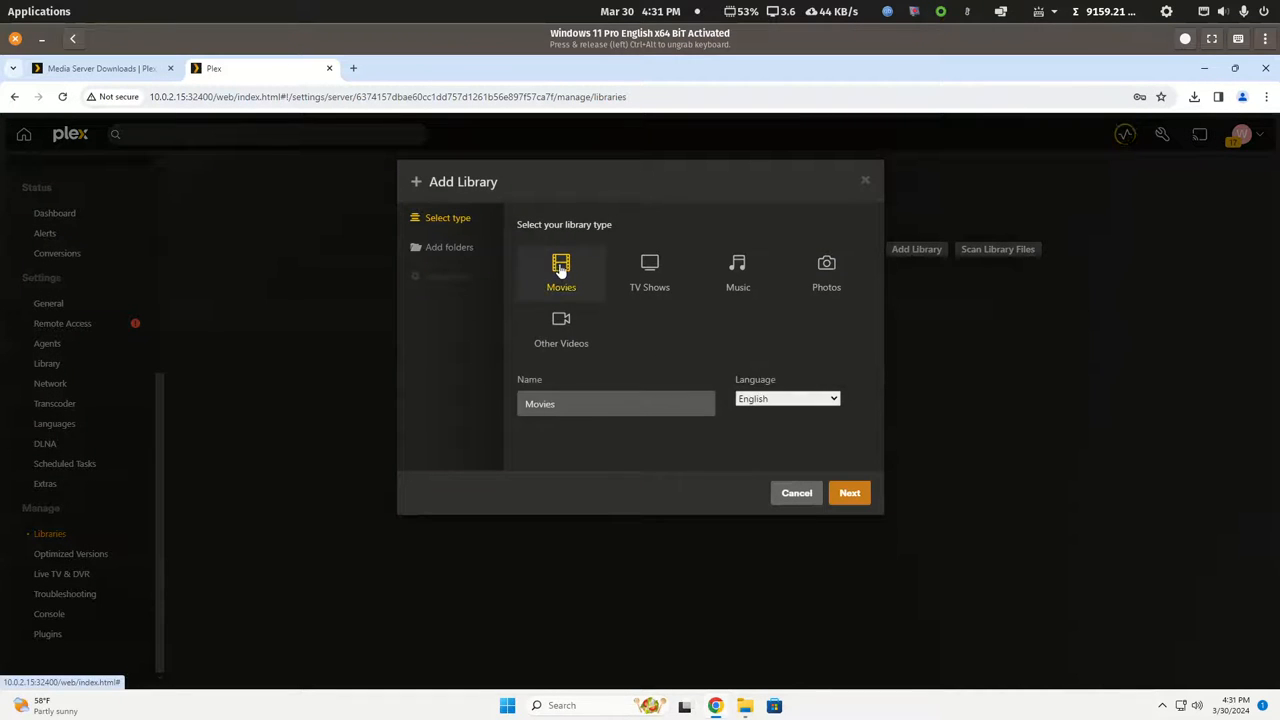
click(586, 404)
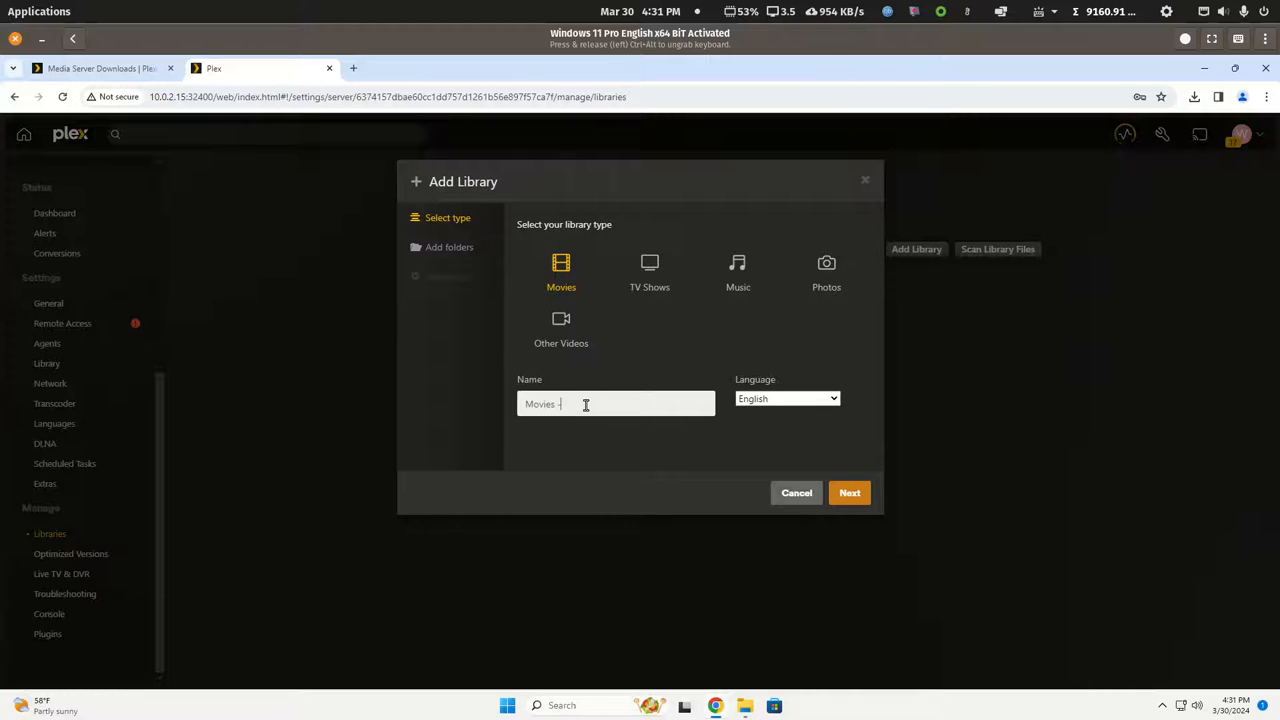
text(- Kids)
click(855, 488)
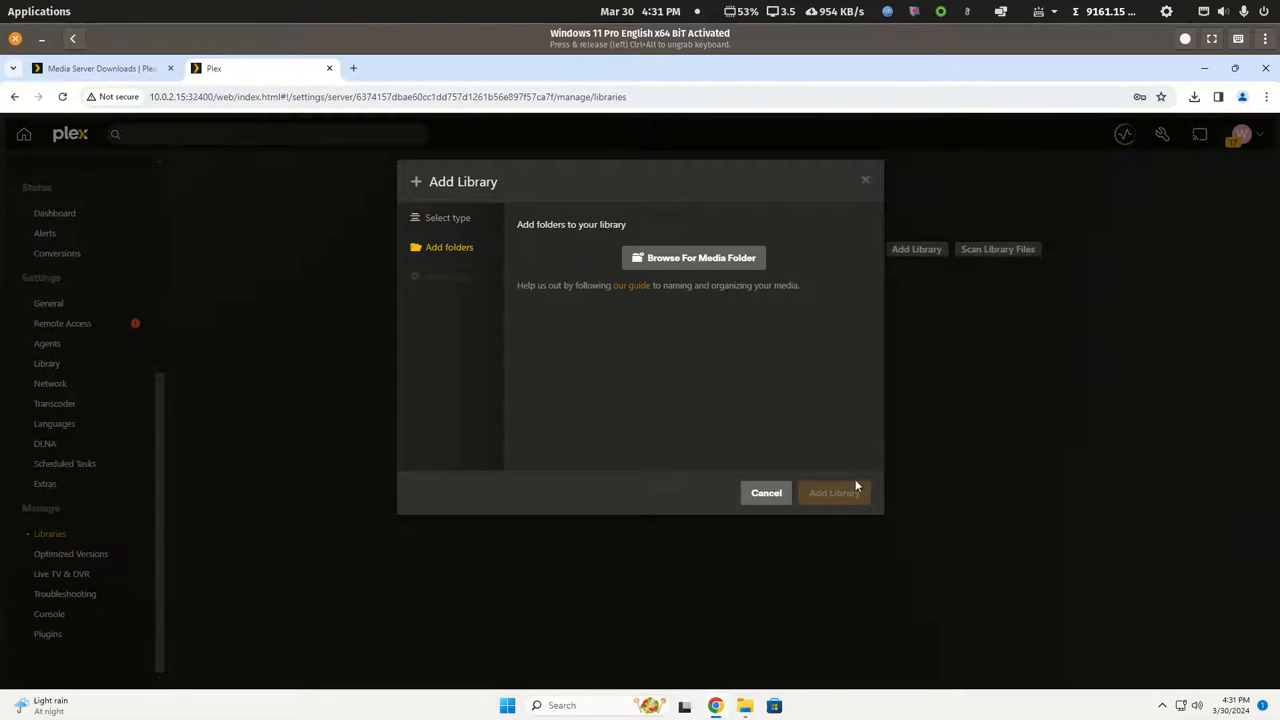
Add the folder Videos\media\movie-library\kids from the user's home directory to the Movies - Kids library.
click(714, 257)
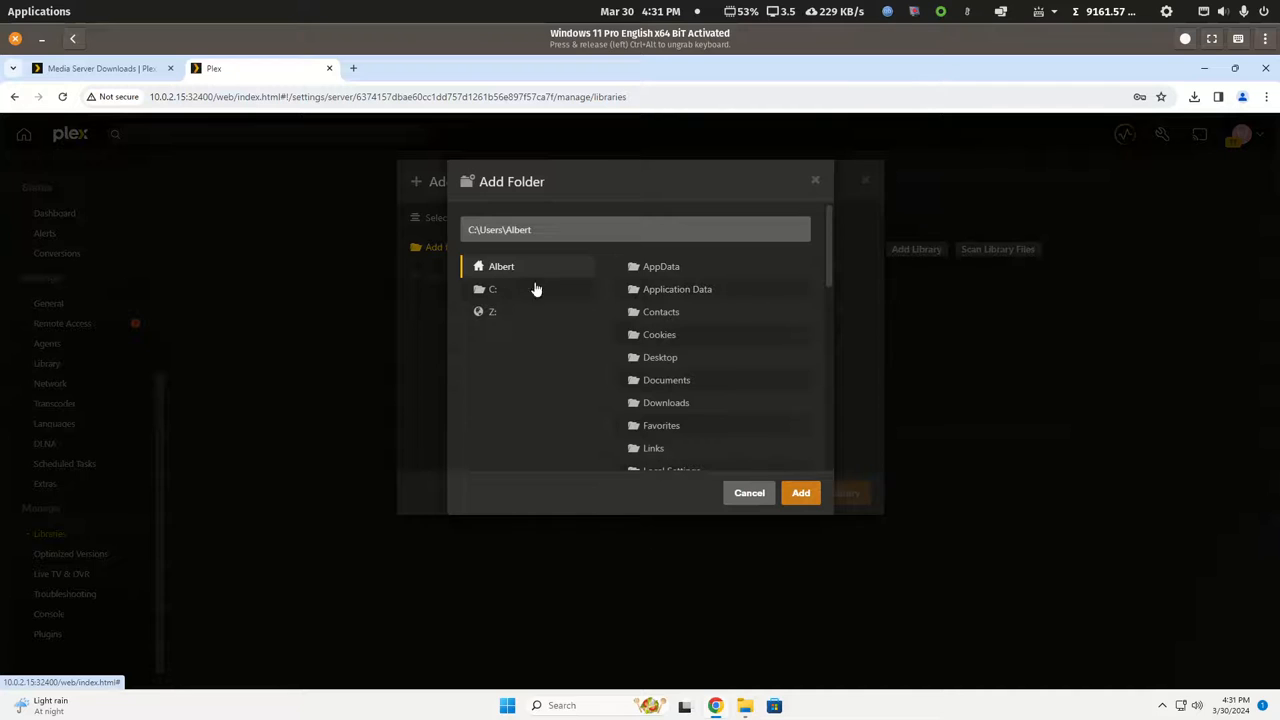
scroll(714, 386, down, 5)
click(659, 430)
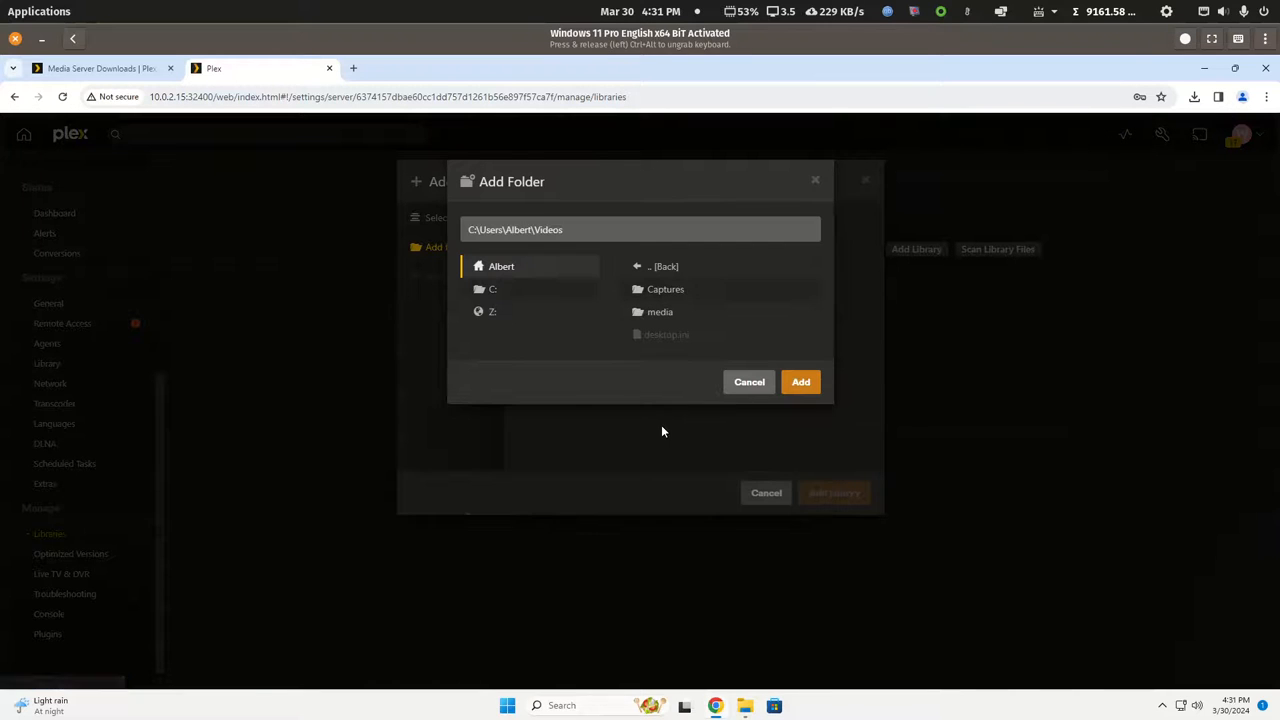
click(657, 318)
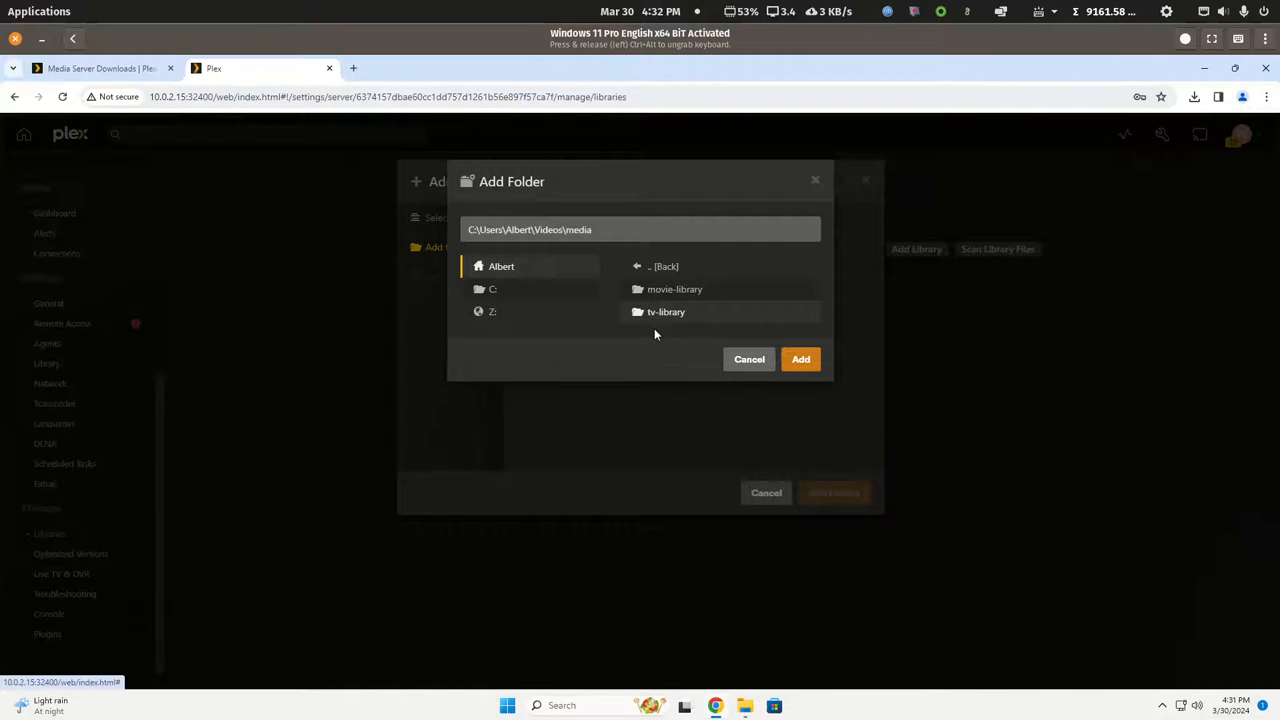
click(672, 294)
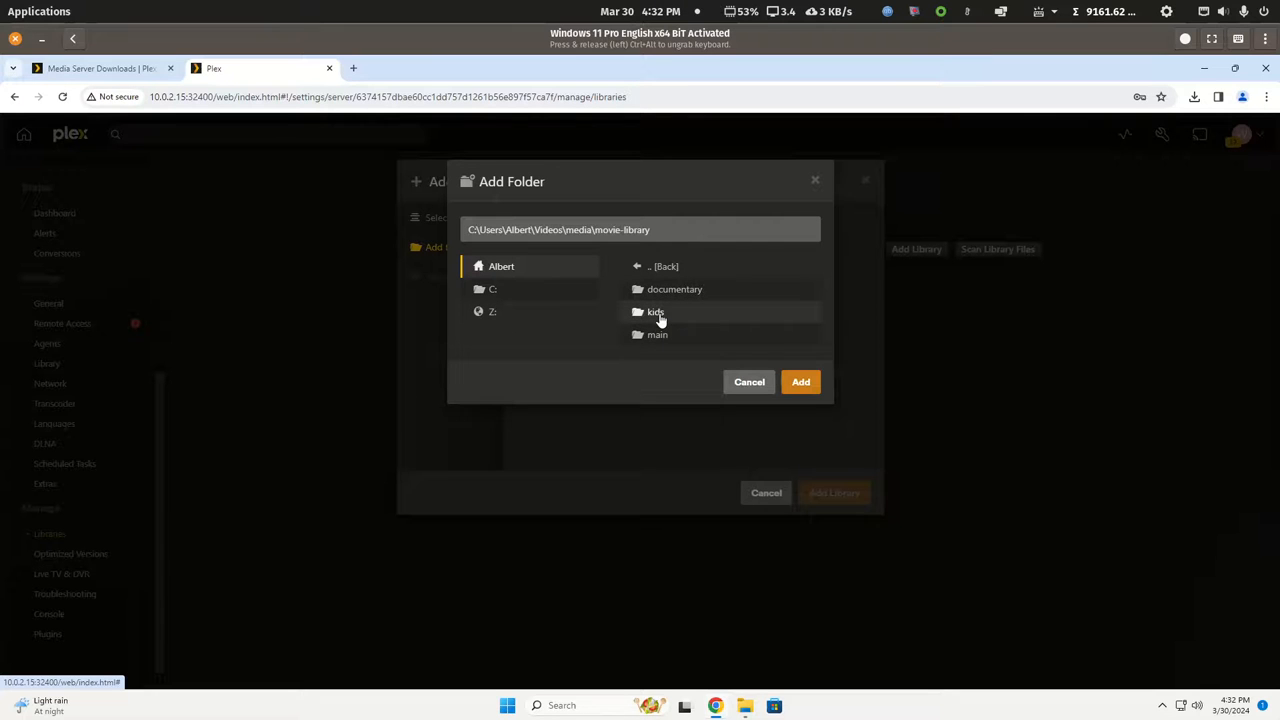
click(659, 318)
click(799, 399)
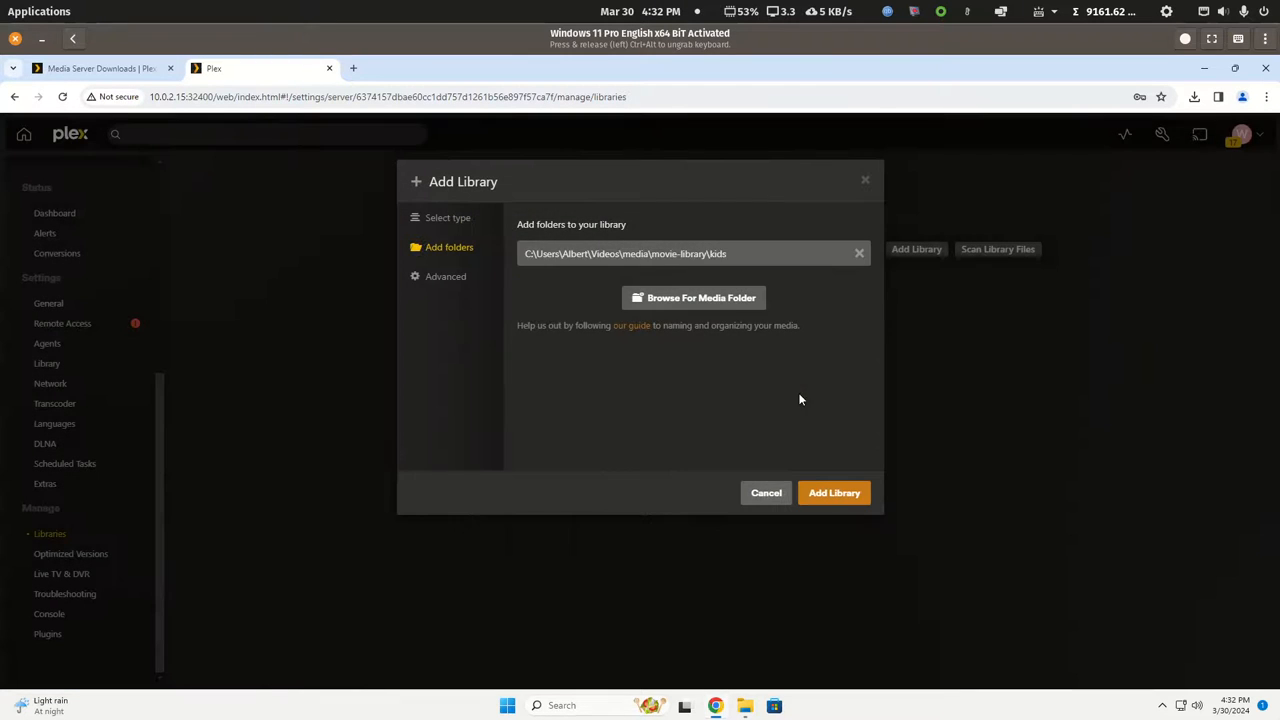
Choose the advanced Minimum automatic collection size for Movies - Kids and add the library.
click(452, 280)
scroll(570, 390, down, 5)
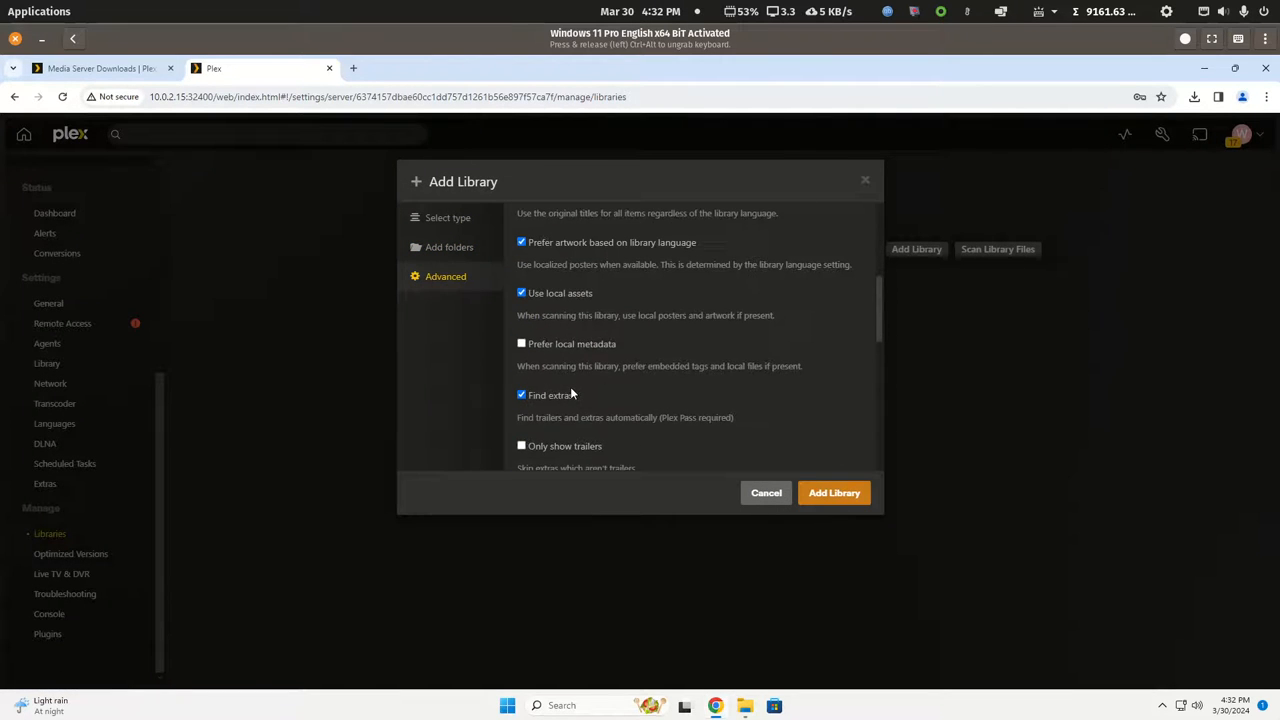
scroll(571, 394, down, 5)
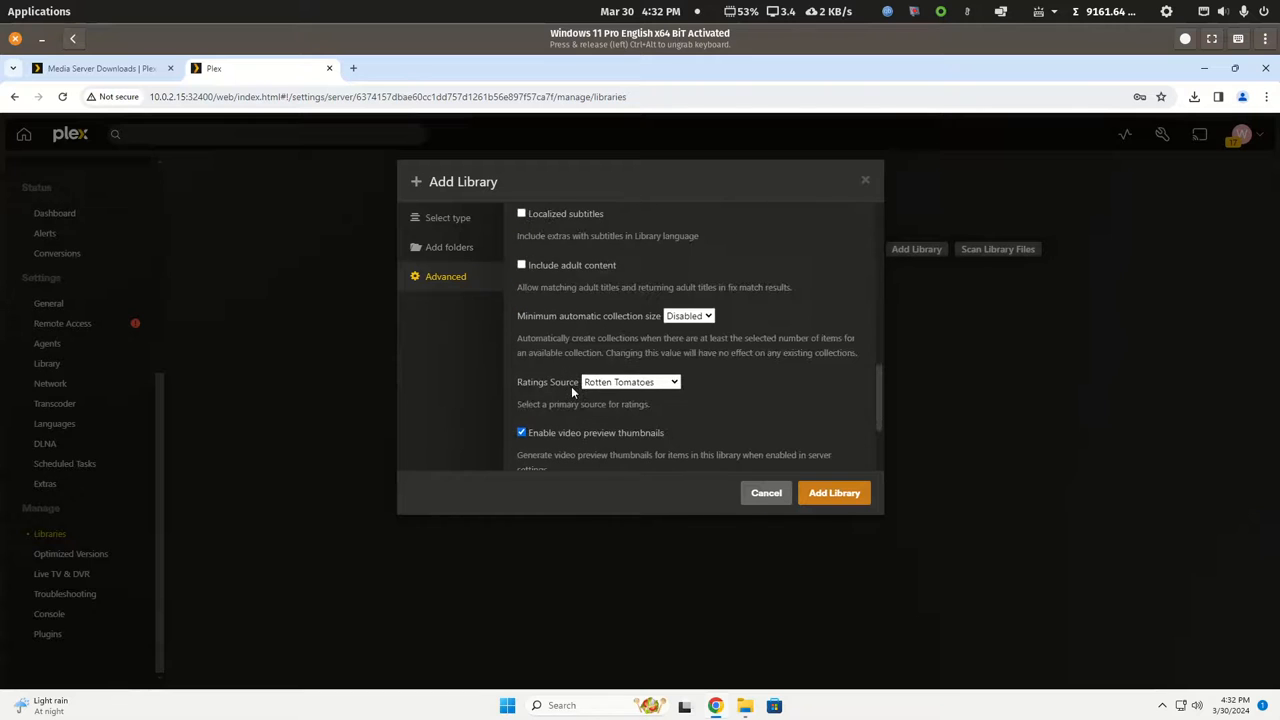
click(708, 317)
click(675, 357)
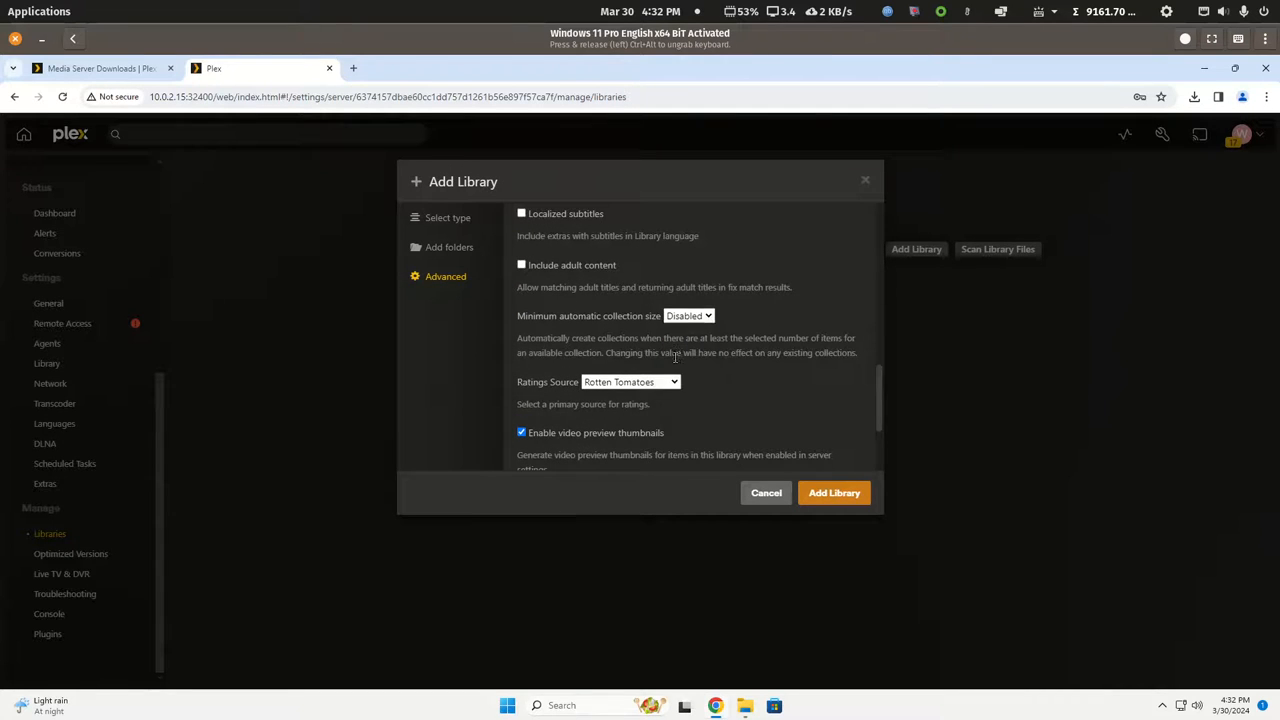
click(816, 493)
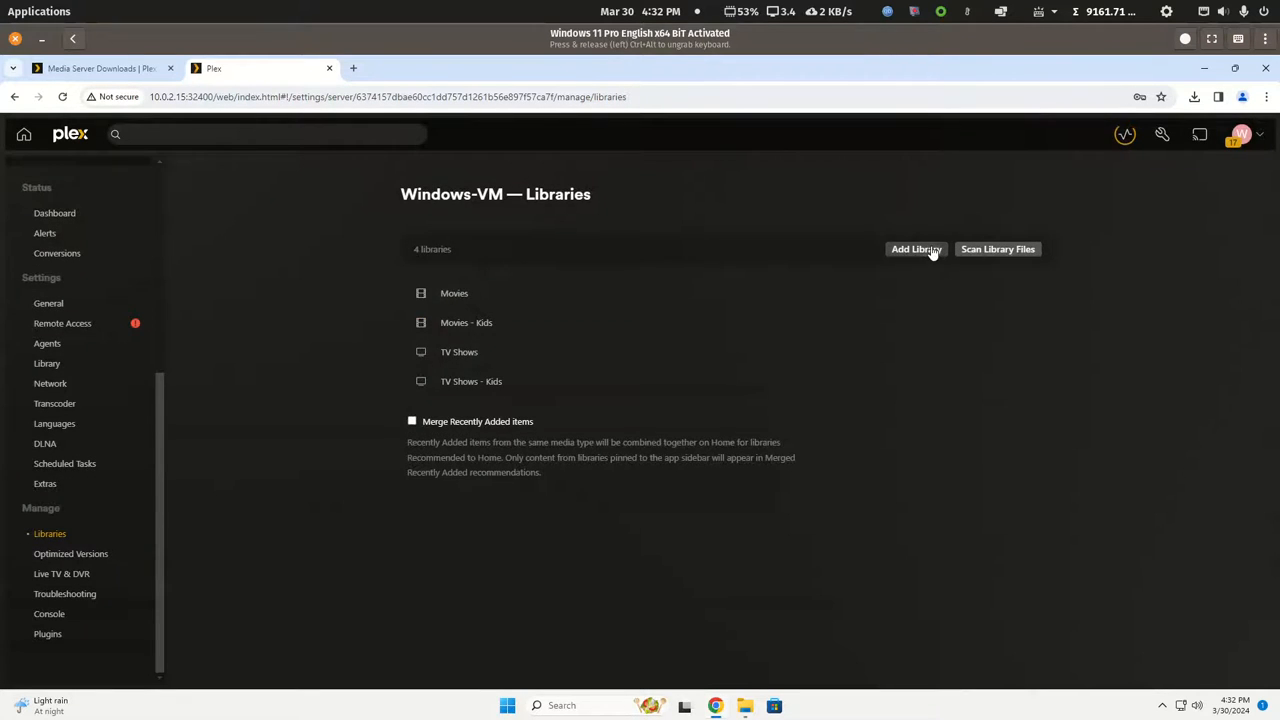
Start another library of type Movies, named Documentaries, keeping the language English.
click(932, 252)
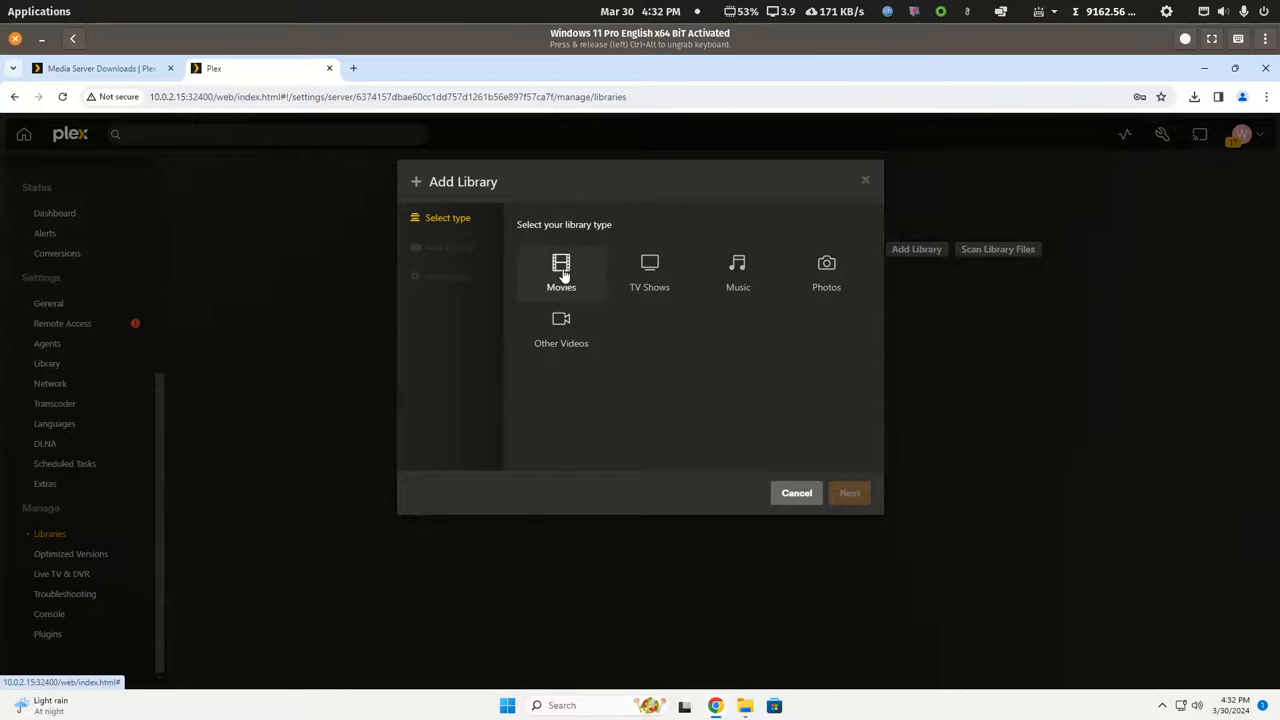
click(563, 272)
click(577, 402)
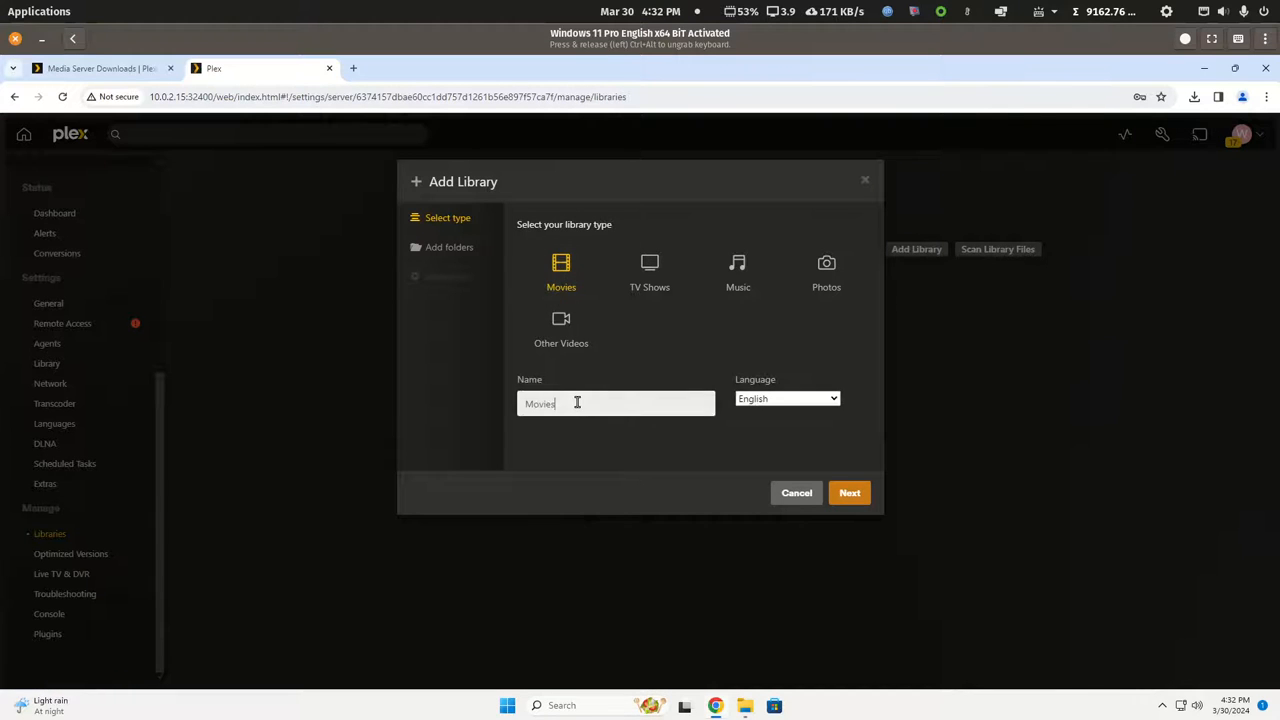
key(BackSpace)
key(BackSpace)
key(BackSpace)
key(BackSpace)
key(BackSpace)
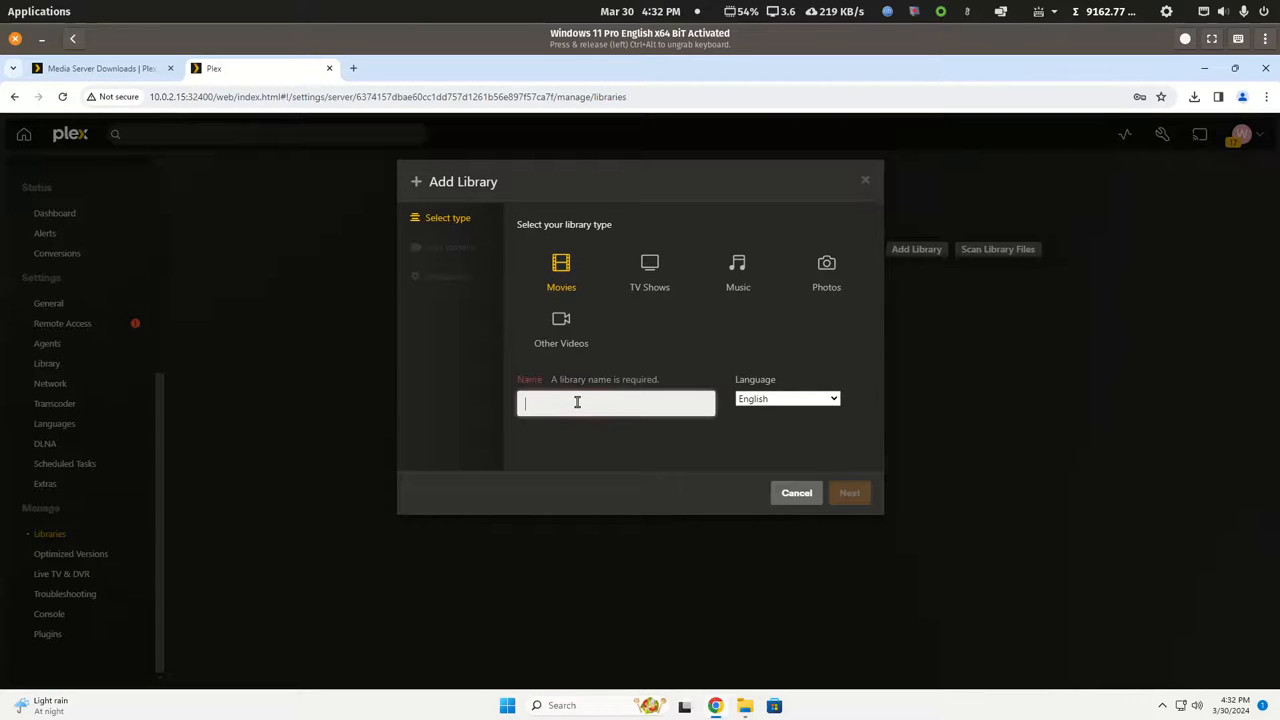
text(Documentaries)
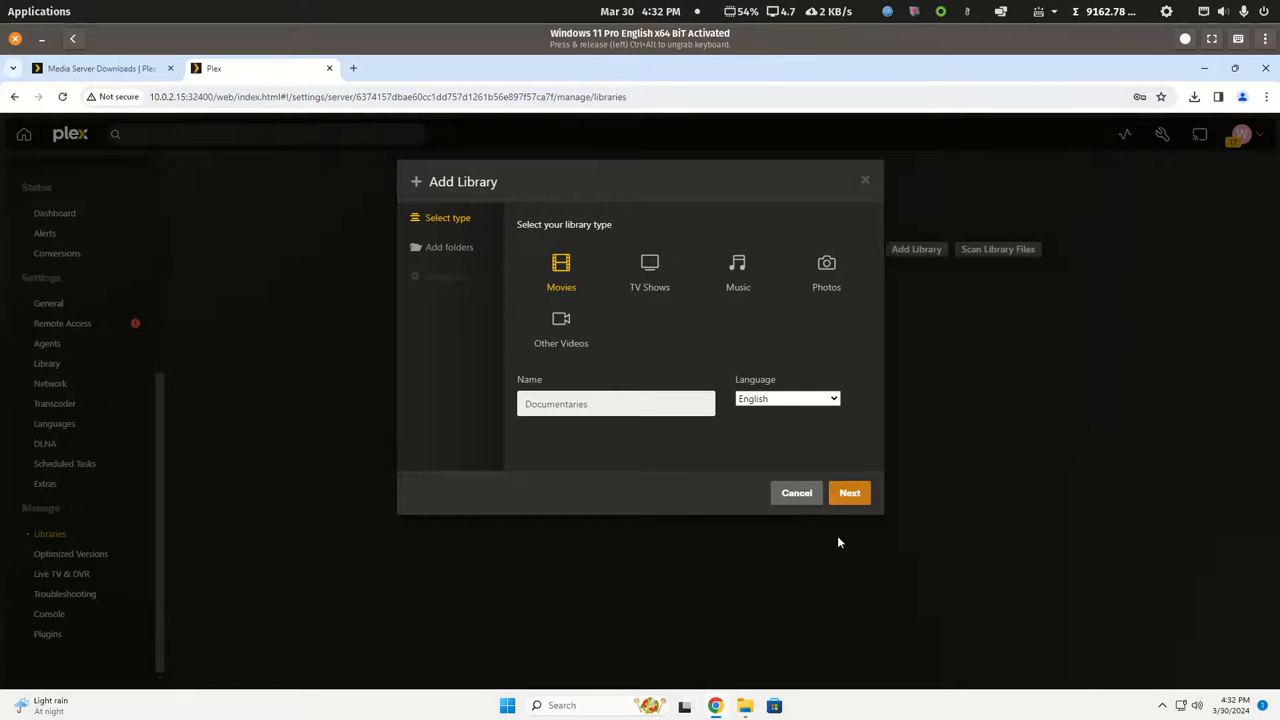
click(848, 492)
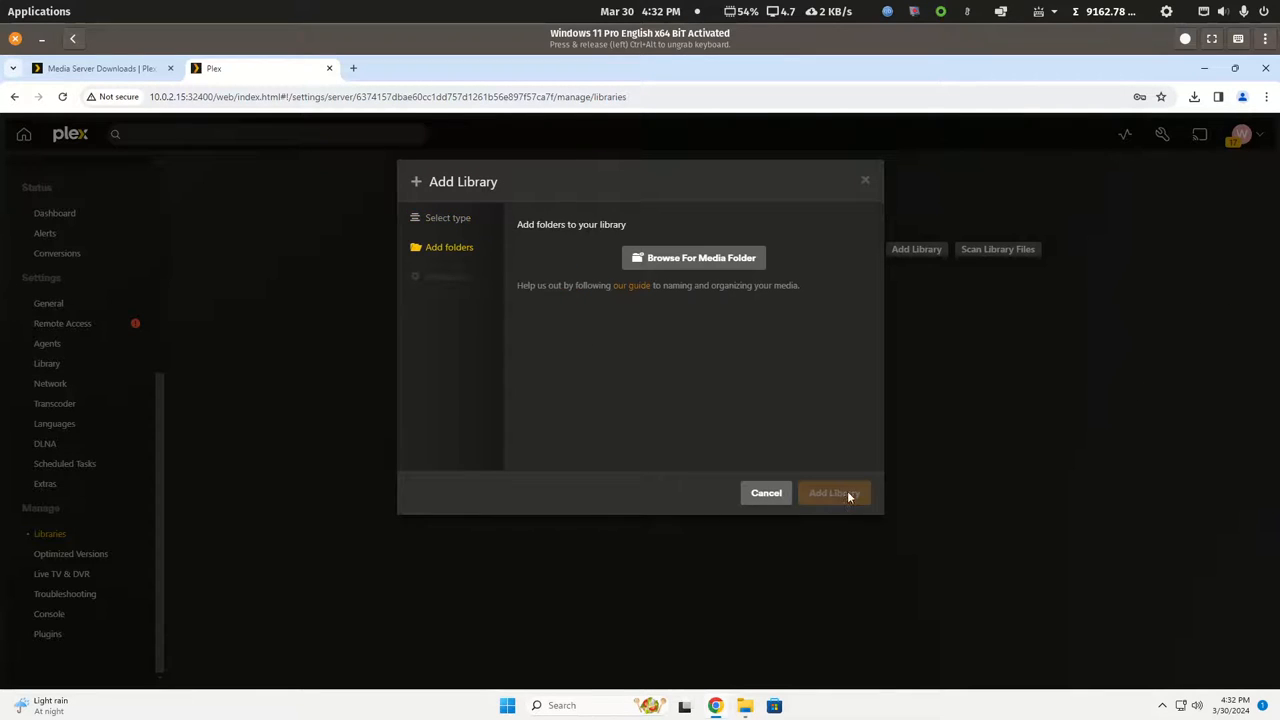
Add the folder Videos\media\movie-library\documentary from the user's home directory to the Documentaries library.
click(694, 258)
scroll(732, 379, down, 5)
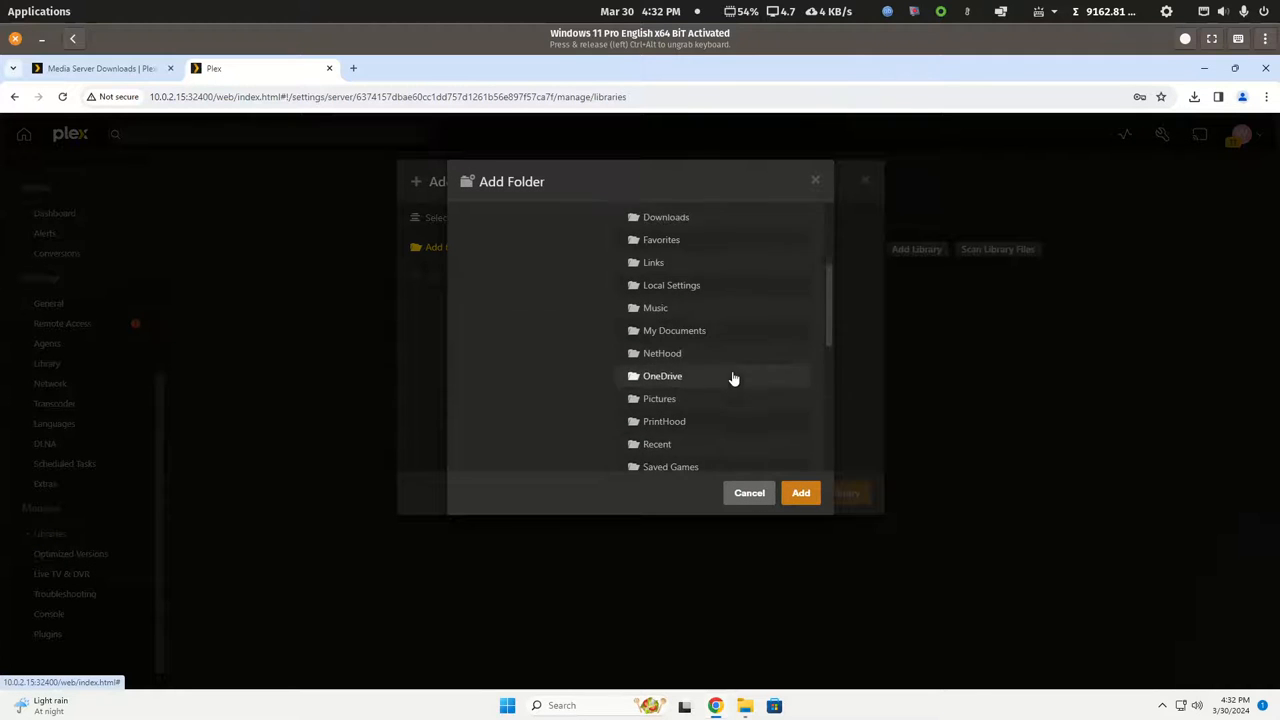
click(658, 365)
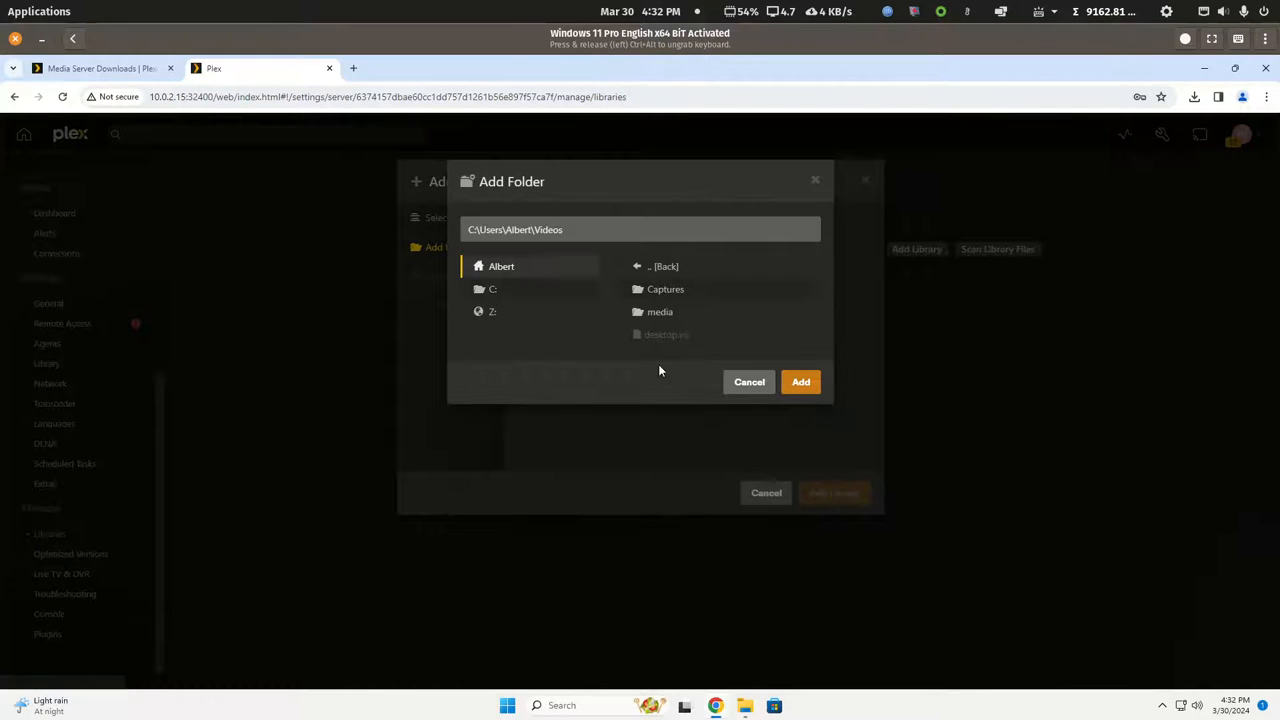
click(660, 313)
click(674, 290)
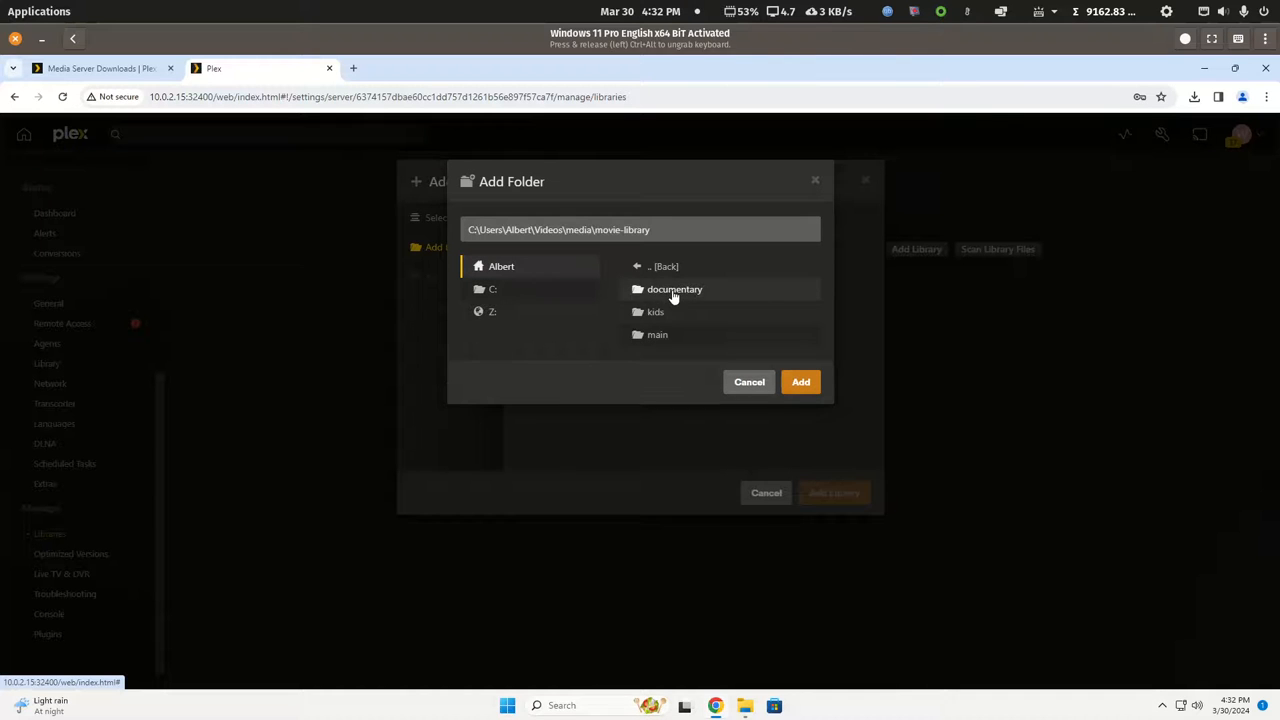
click(674, 292)
click(799, 361)
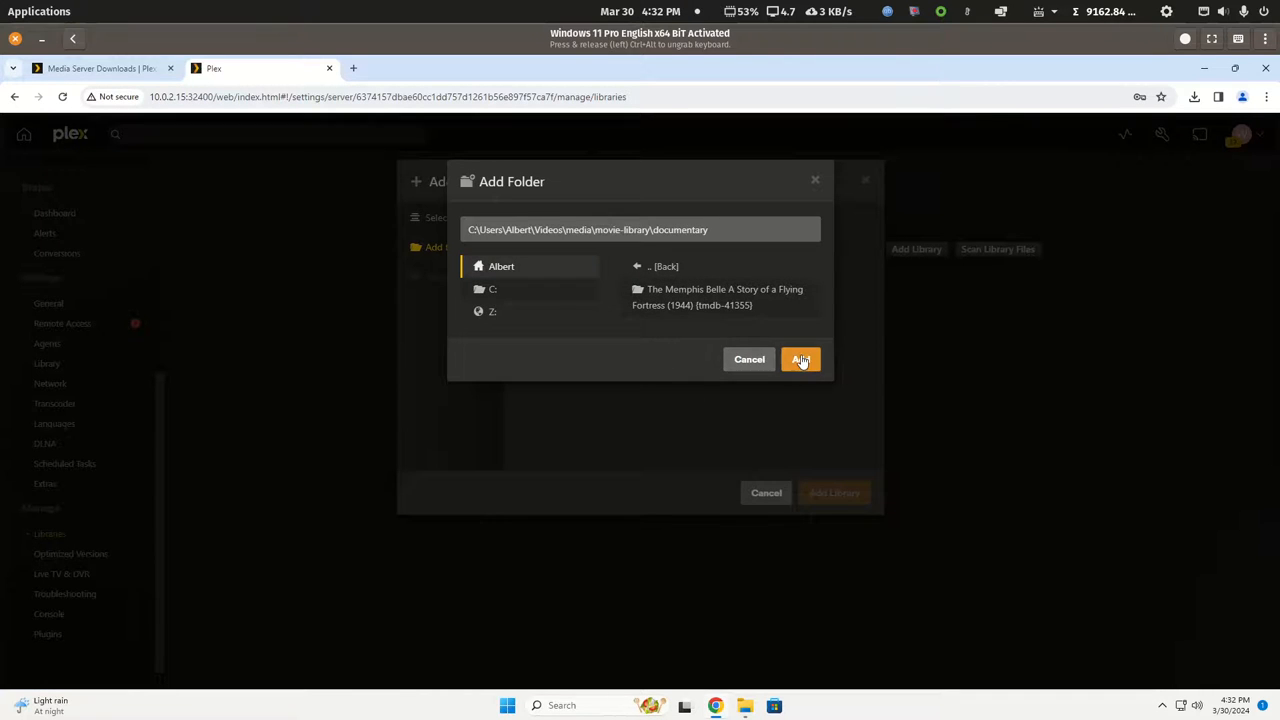
Set the advanced Minimum automatic collection size to 2 and add the Documentaries library.
click(430, 278)
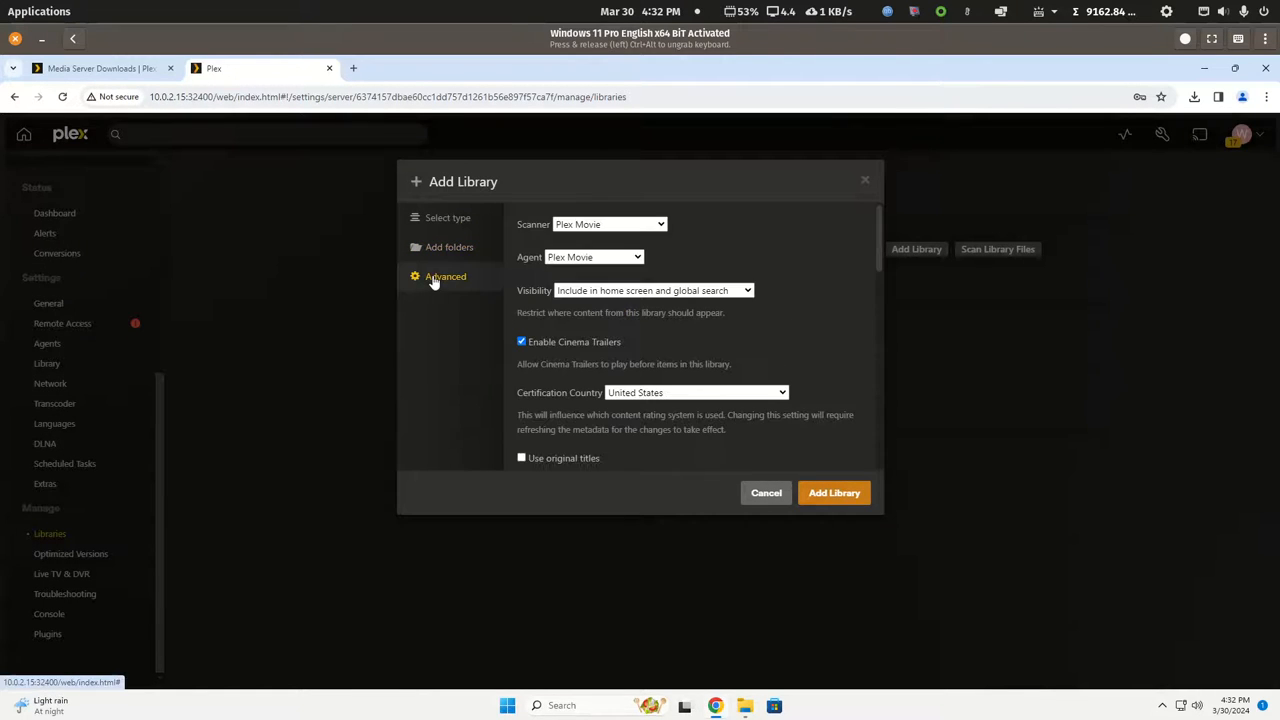
scroll(661, 364, down, 3)
scroll(661, 362, down, 5)
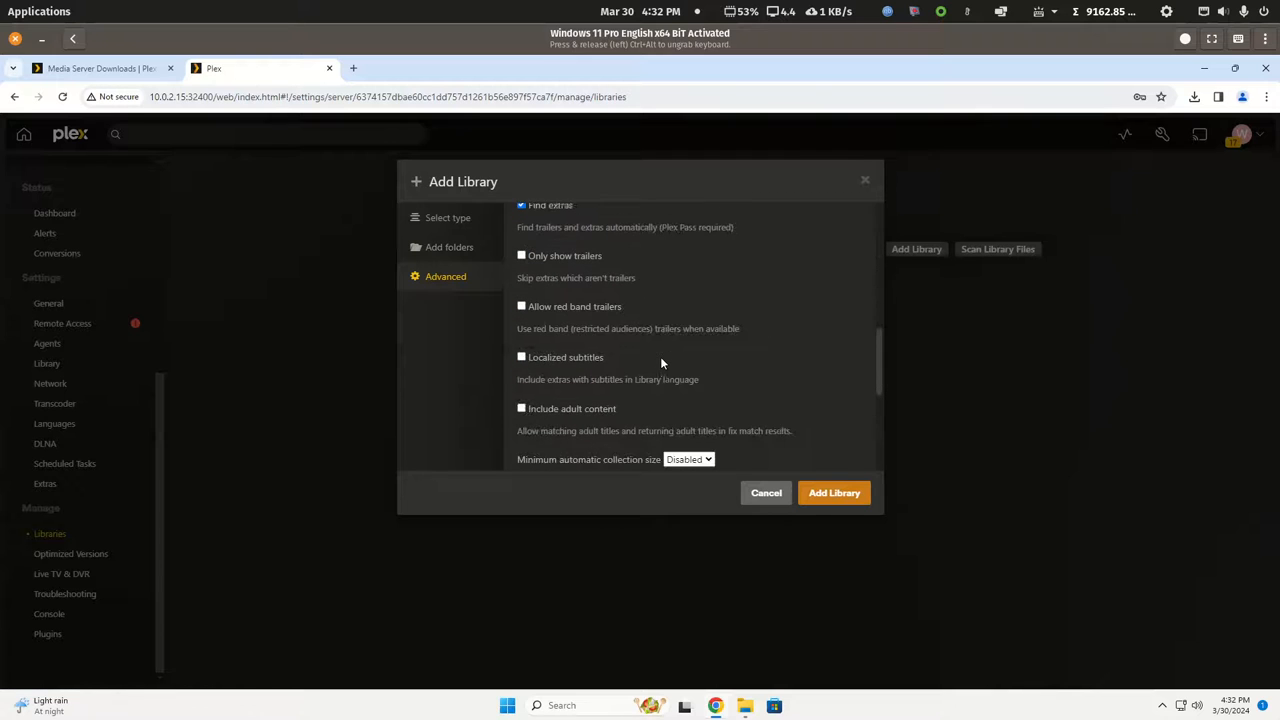
click(707, 450)
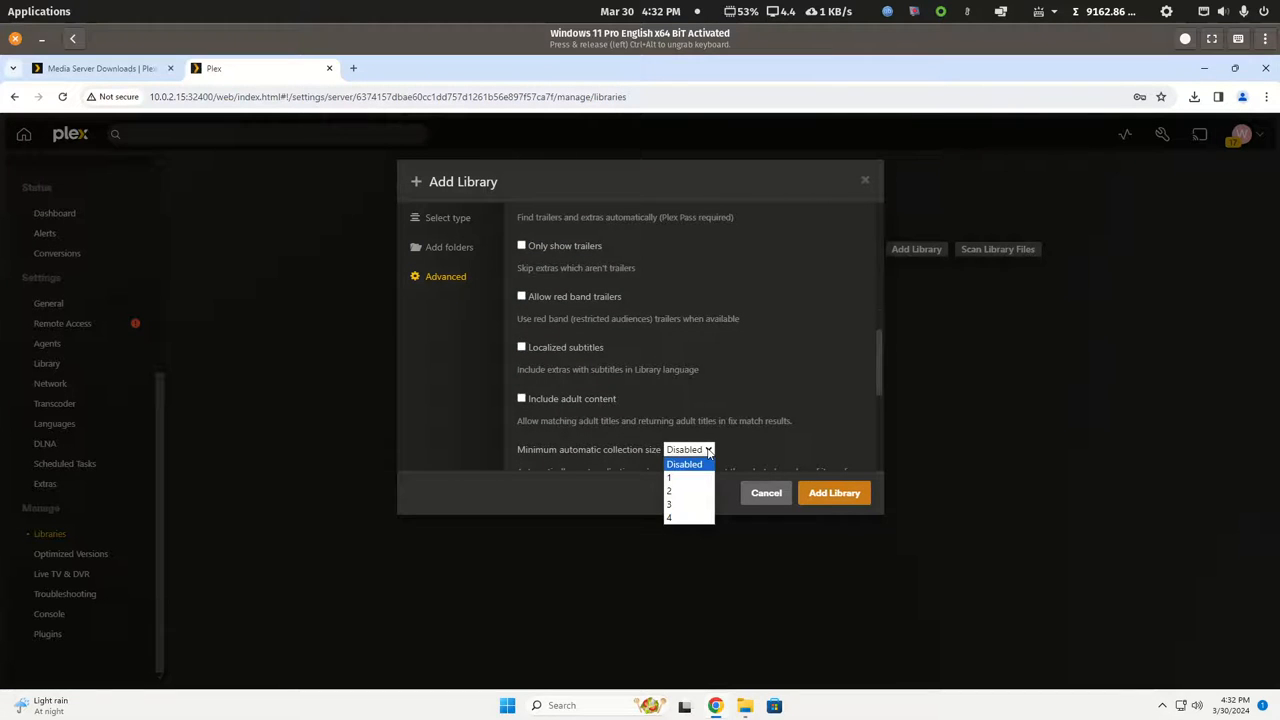
click(672, 490)
click(828, 495)
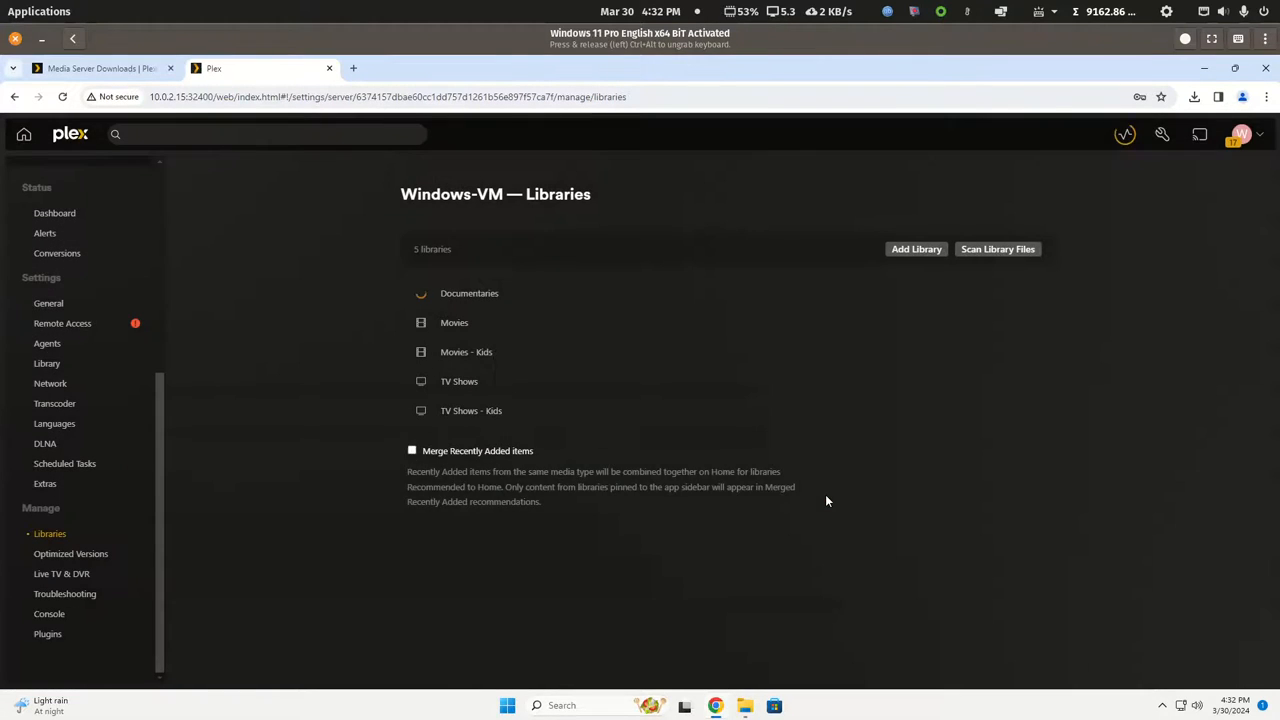
Leave the library settings and return to the Plex home page.
click(25, 138)
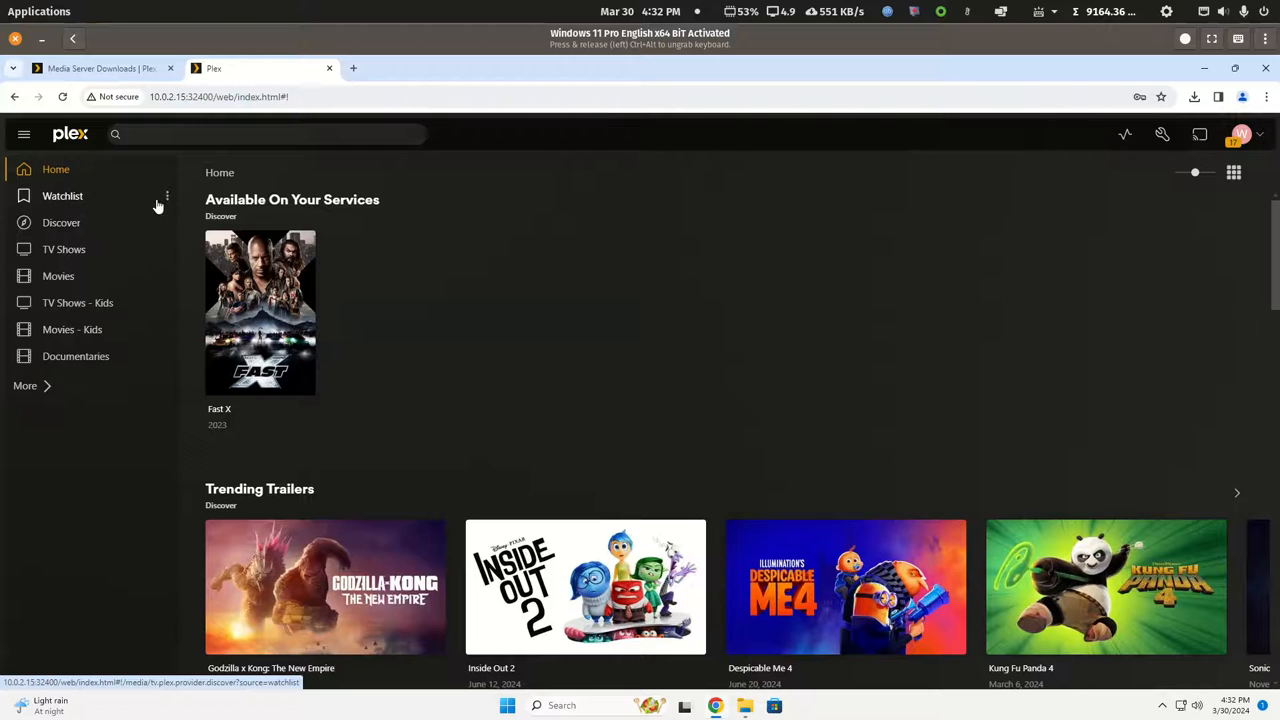
Examine the contents of the TV Shows, Movies, TV Shows - Kids, Movies - Kids and Documentaries libraries in turn.
click(64, 249)
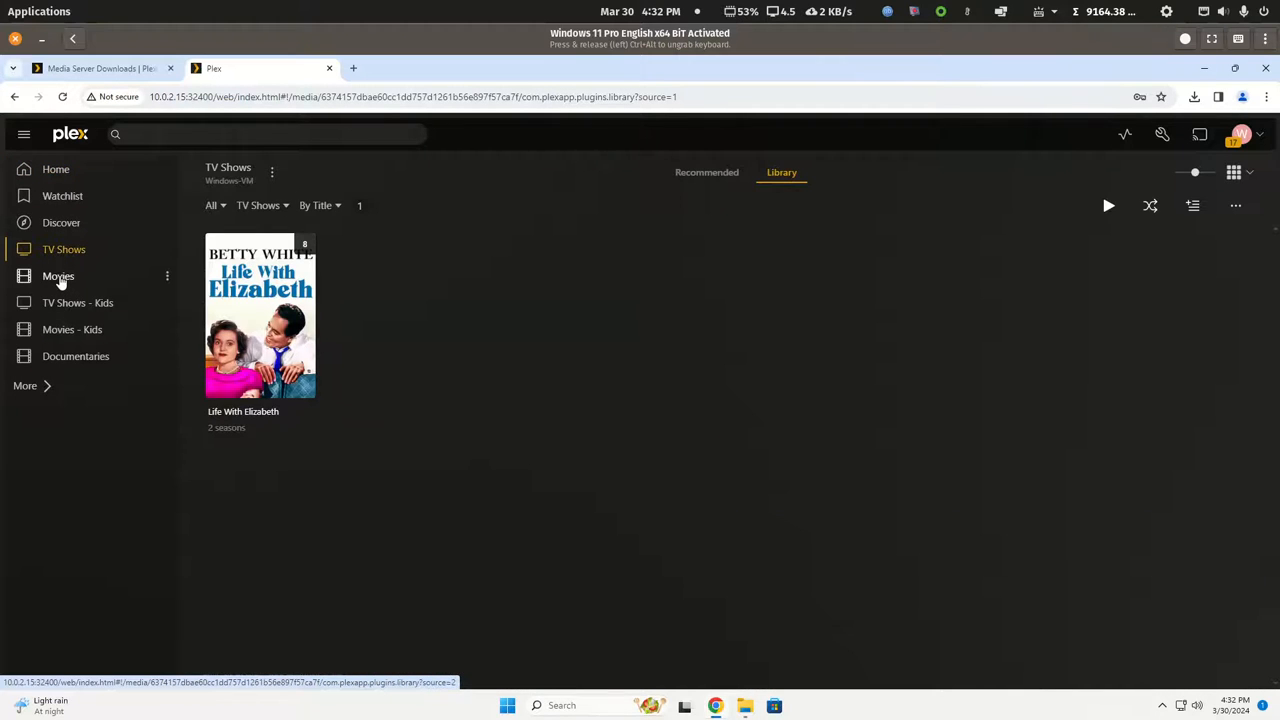
click(58, 277)
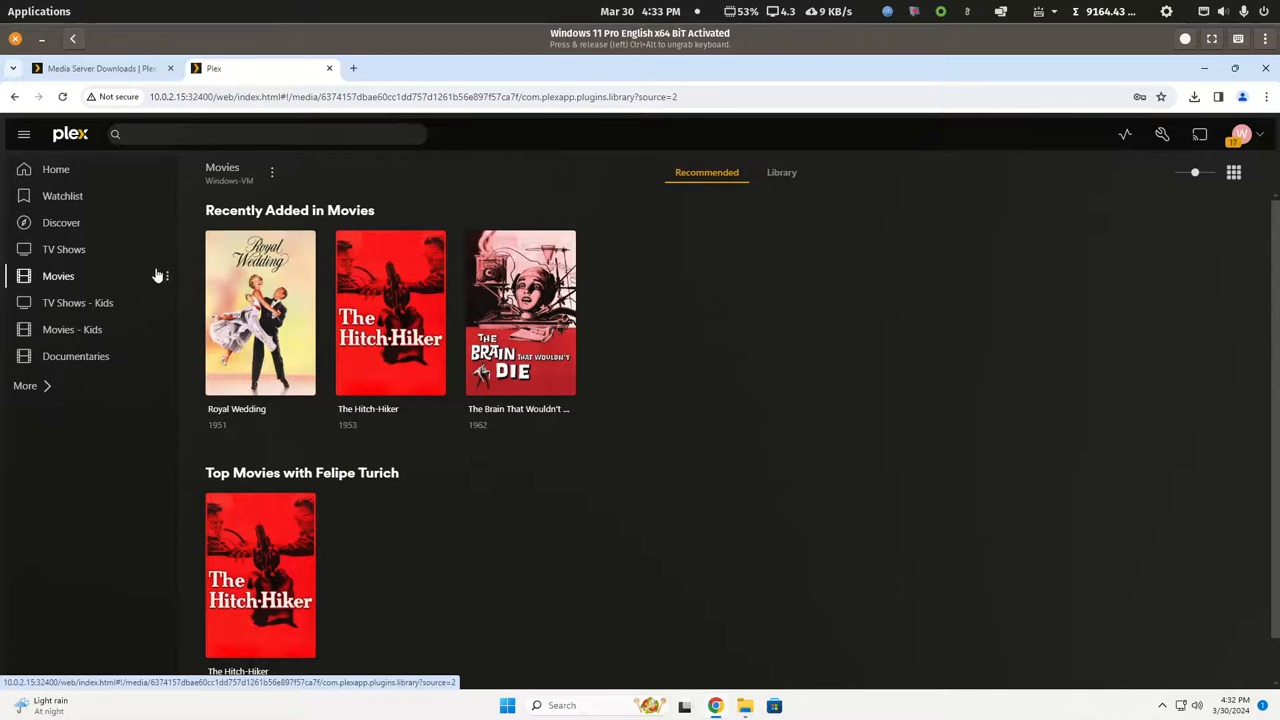
click(781, 180)
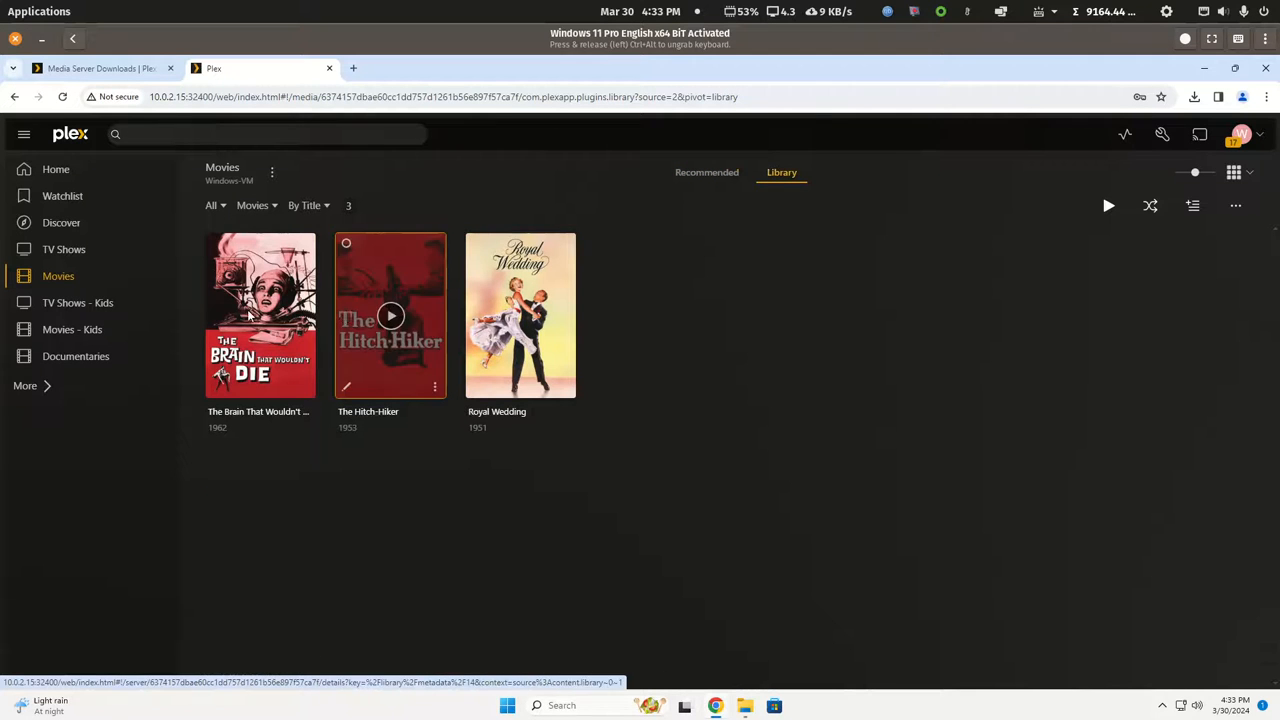
click(53, 303)
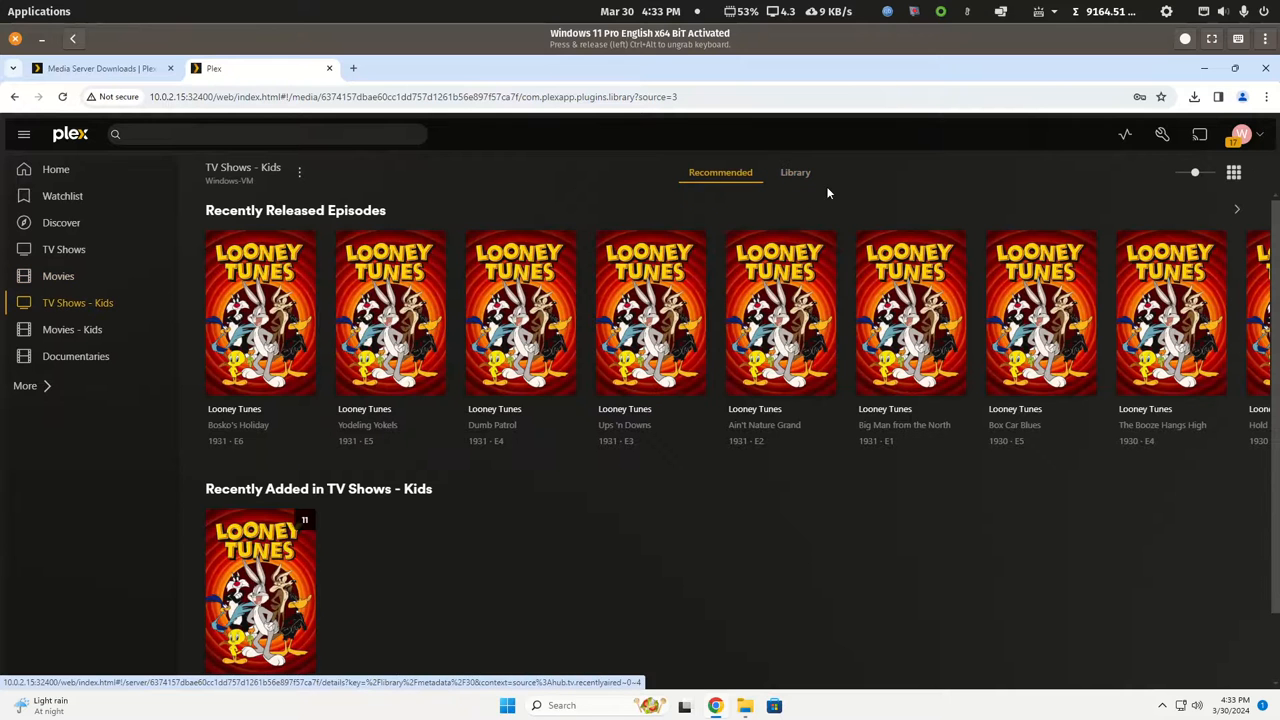
click(793, 176)
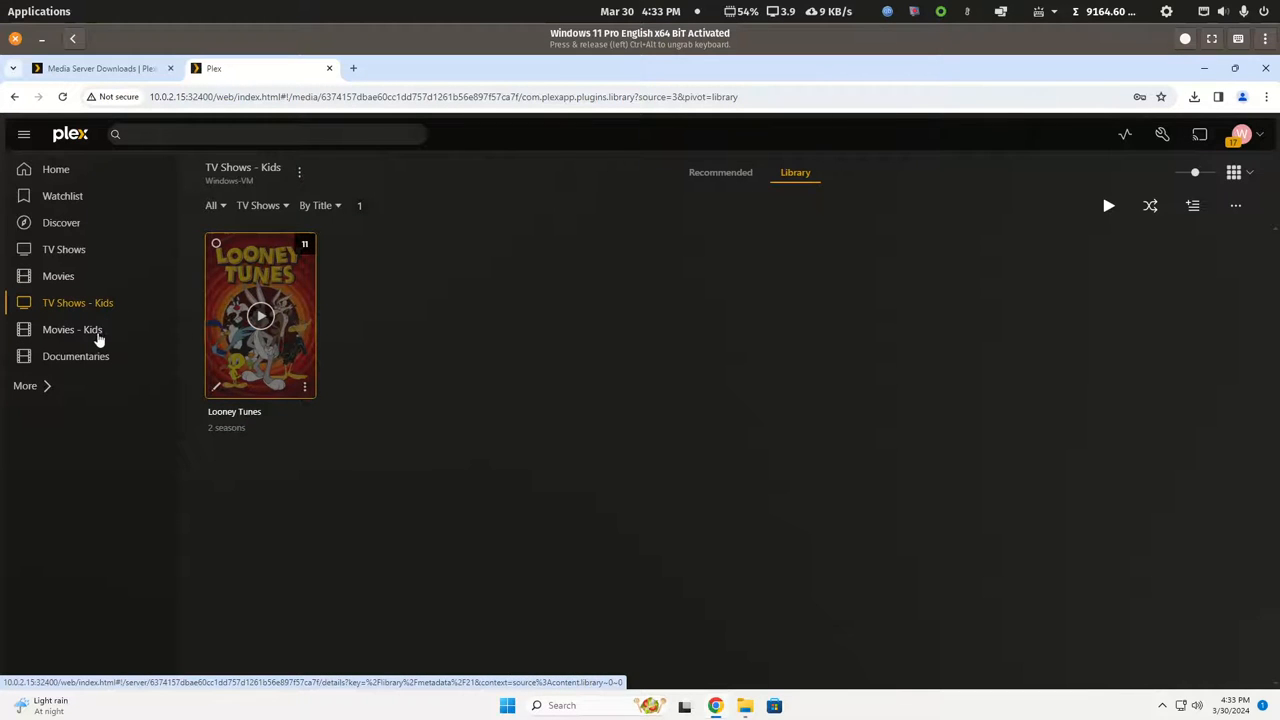
click(89, 334)
click(790, 177)
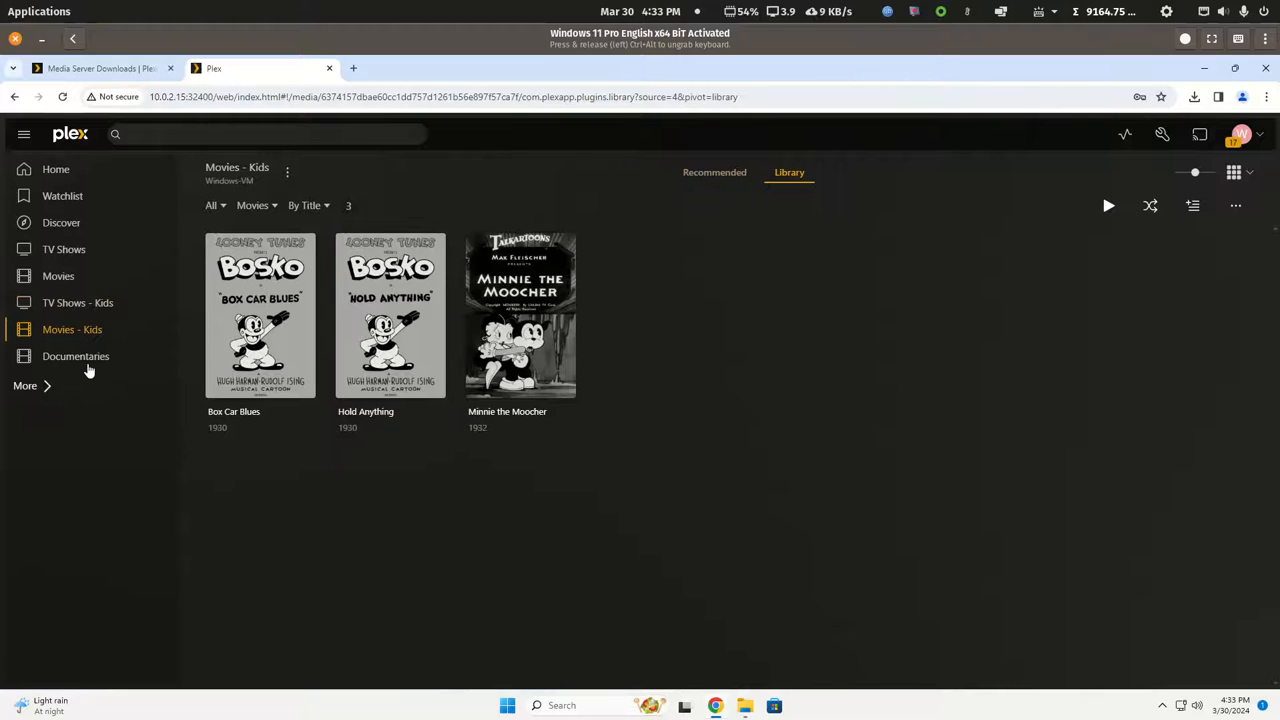
click(81, 360)
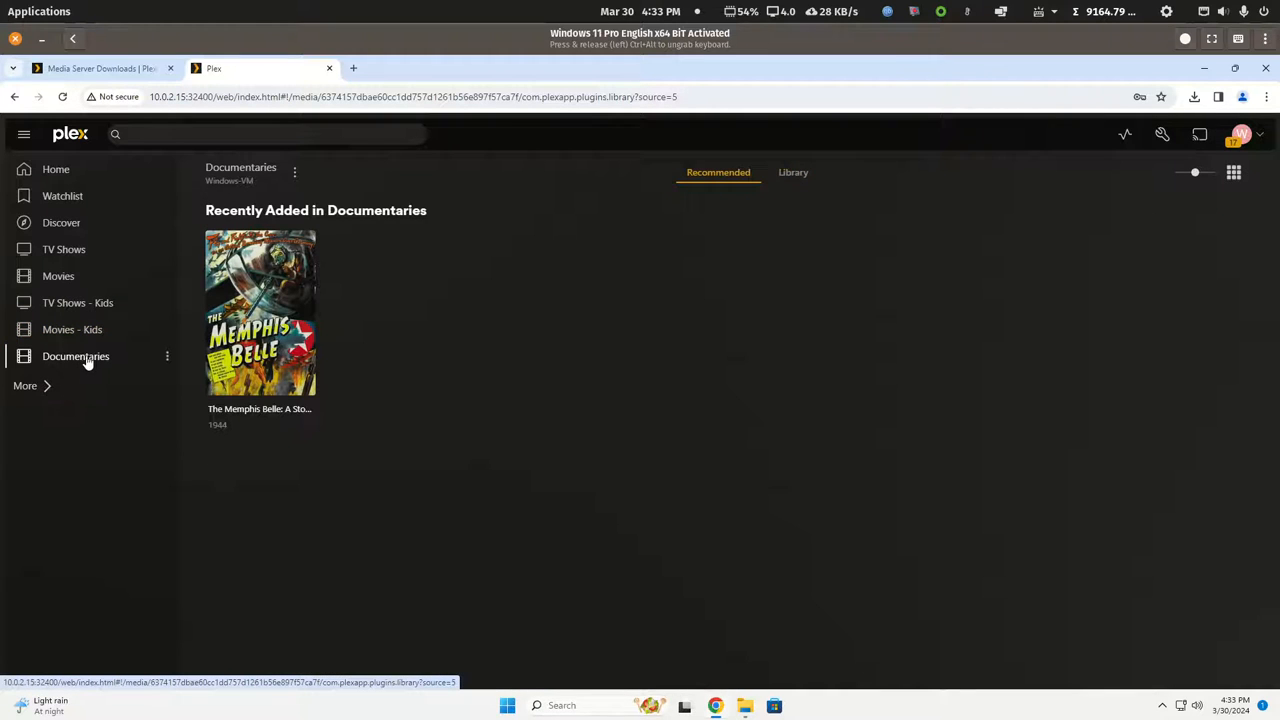
Restore the browser window to a smaller size, switch to File Explorer and examine the tv-library folder and the root of Local Disk (C:).
double_click(475, 76)
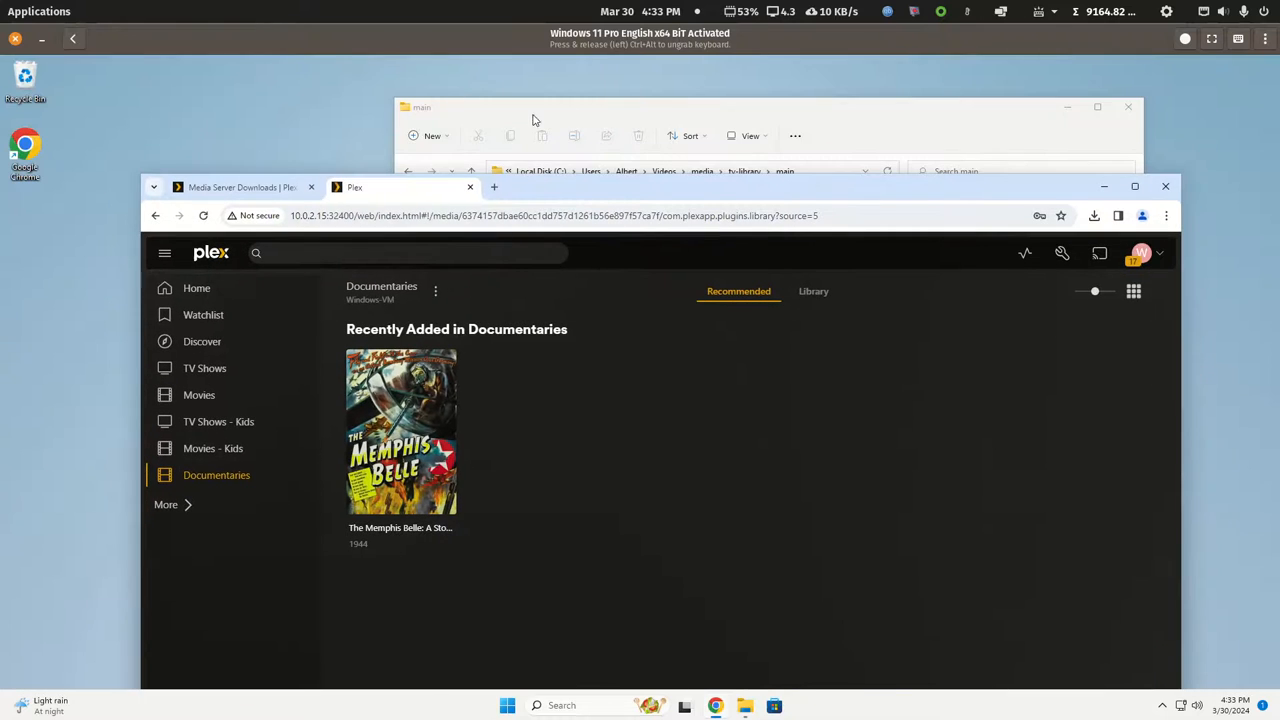
click(903, 114)
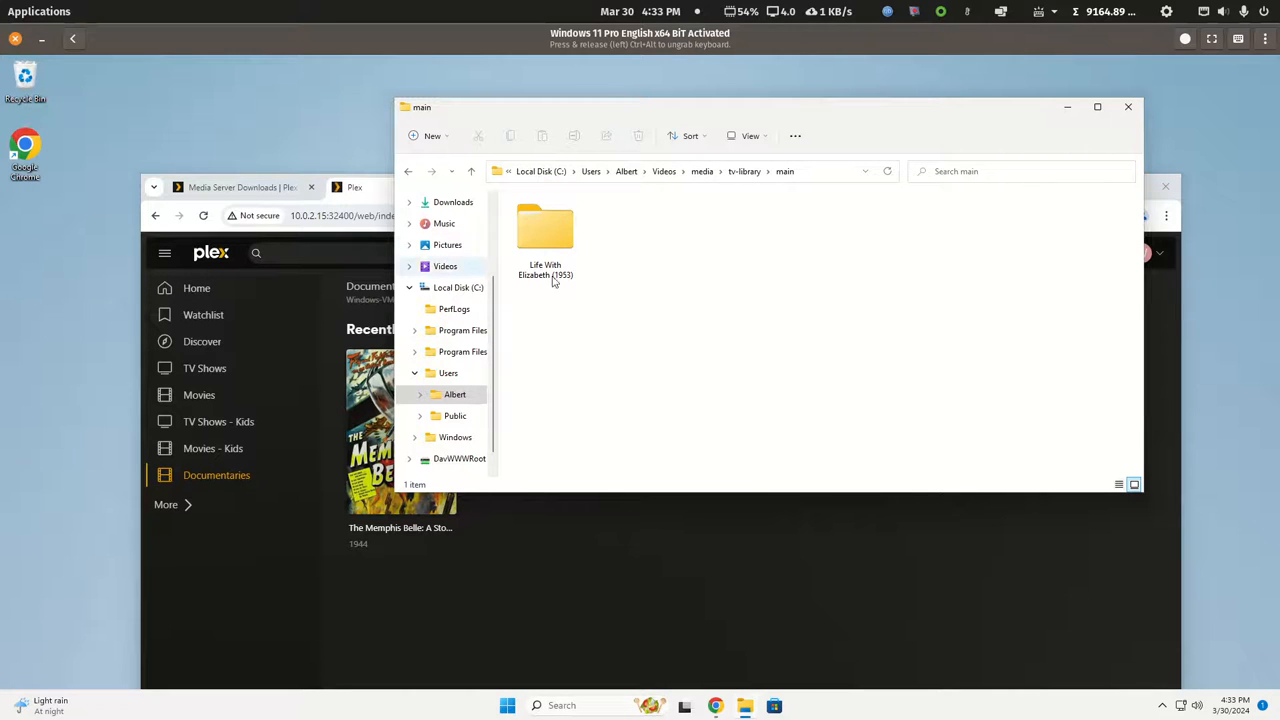
click(408, 174)
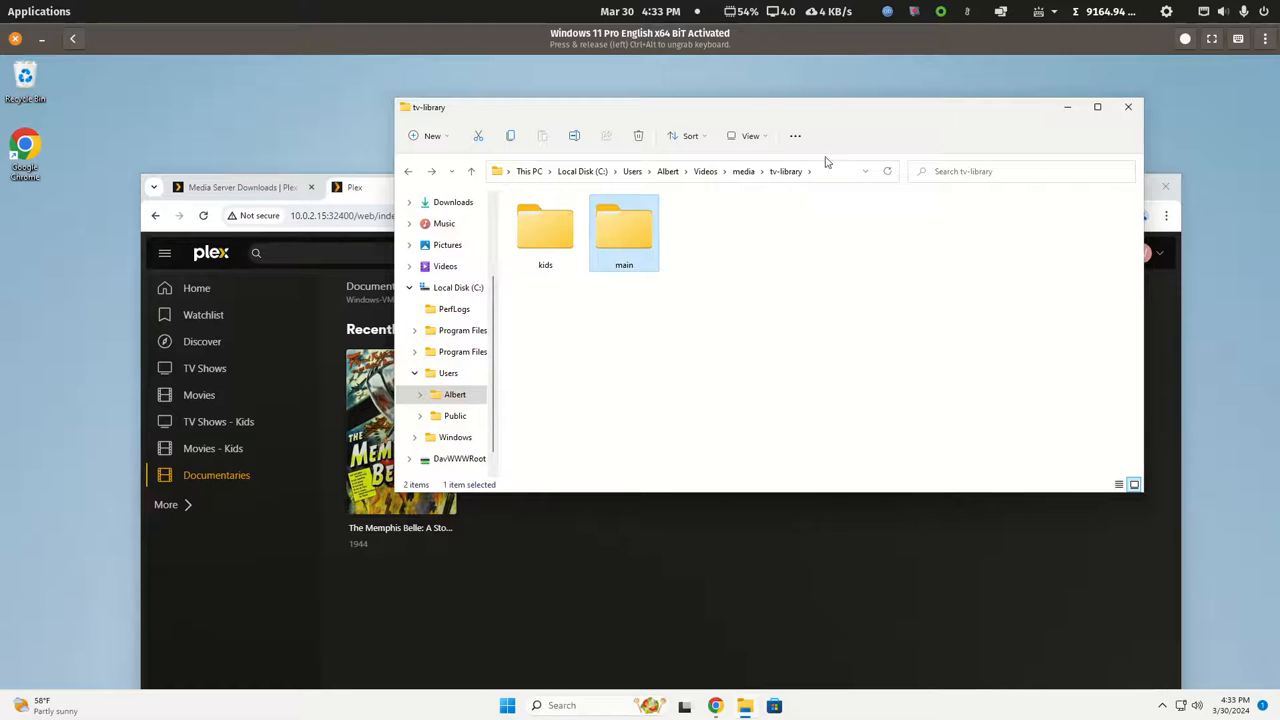
click(459, 288)
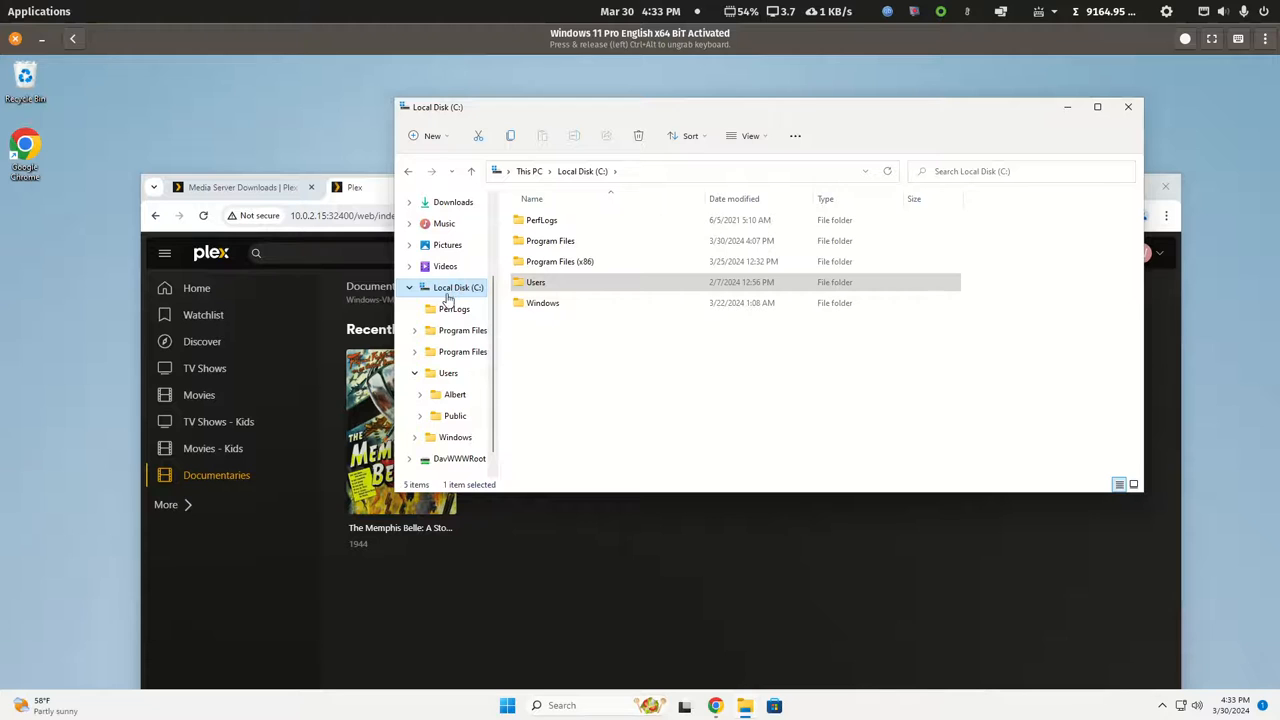
click(409, 174)
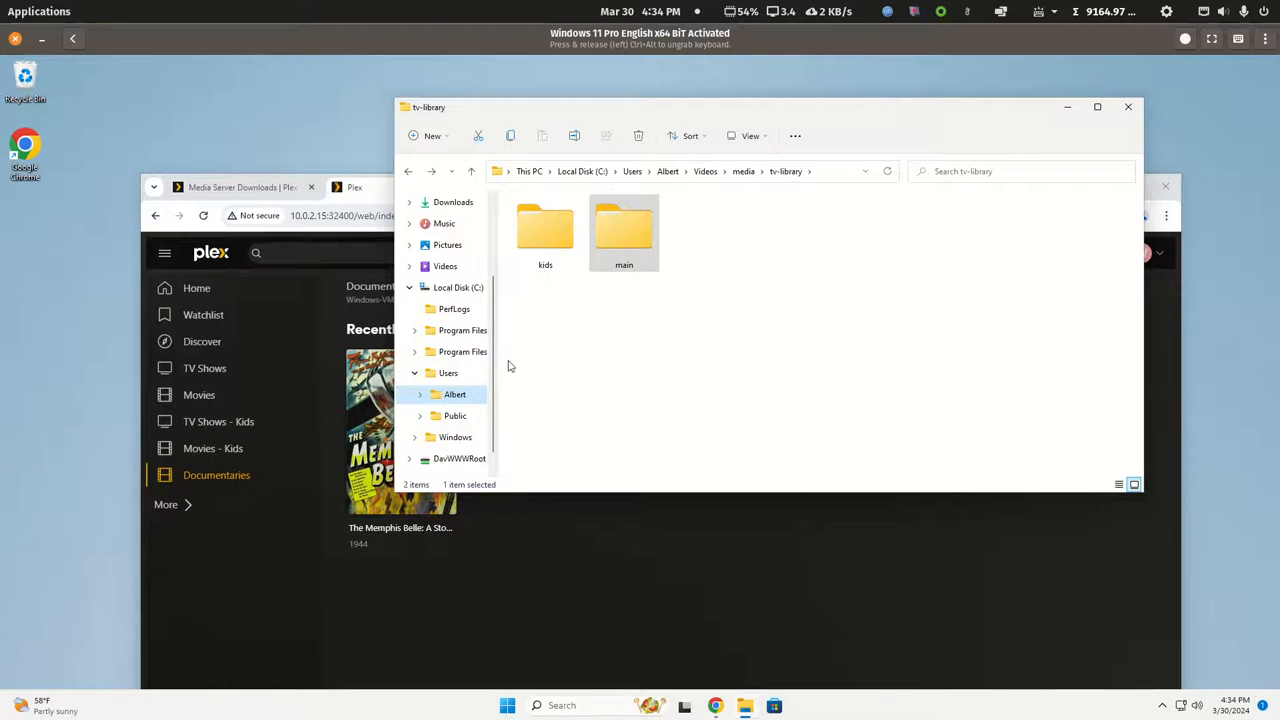
scroll(494, 385, up, 3)
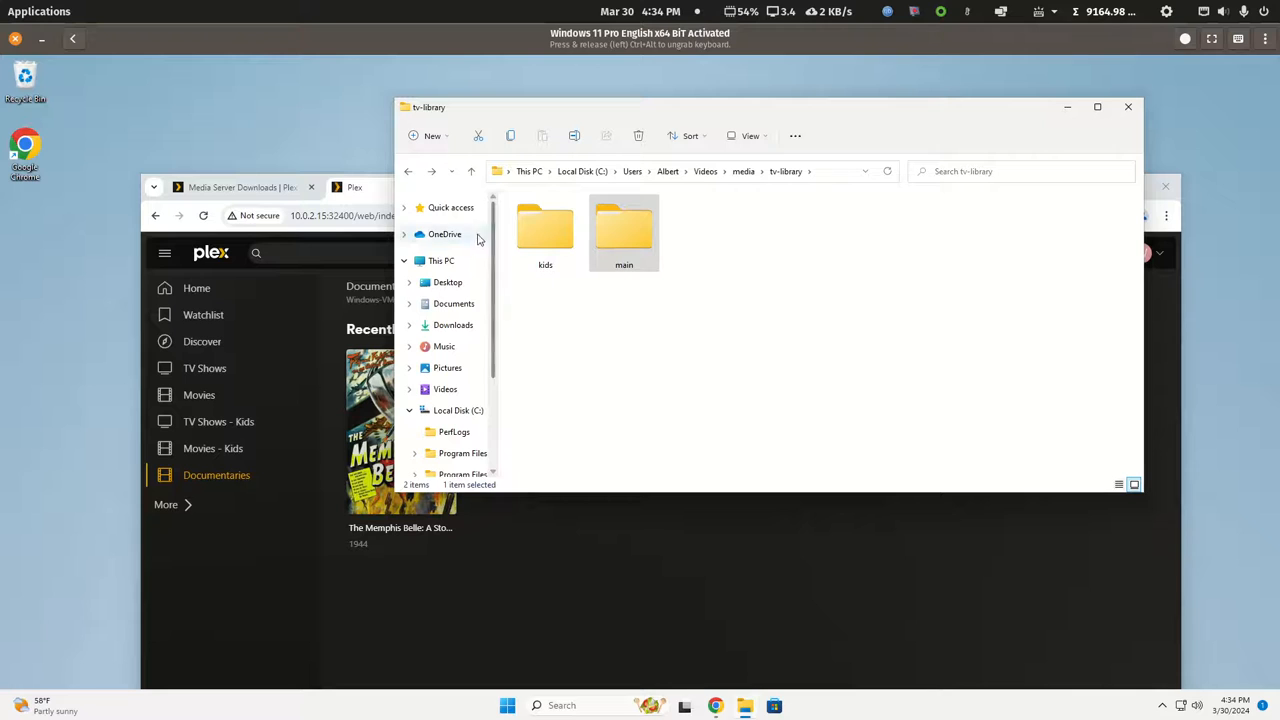
click(447, 413)
scroll(447, 413, down, 2)
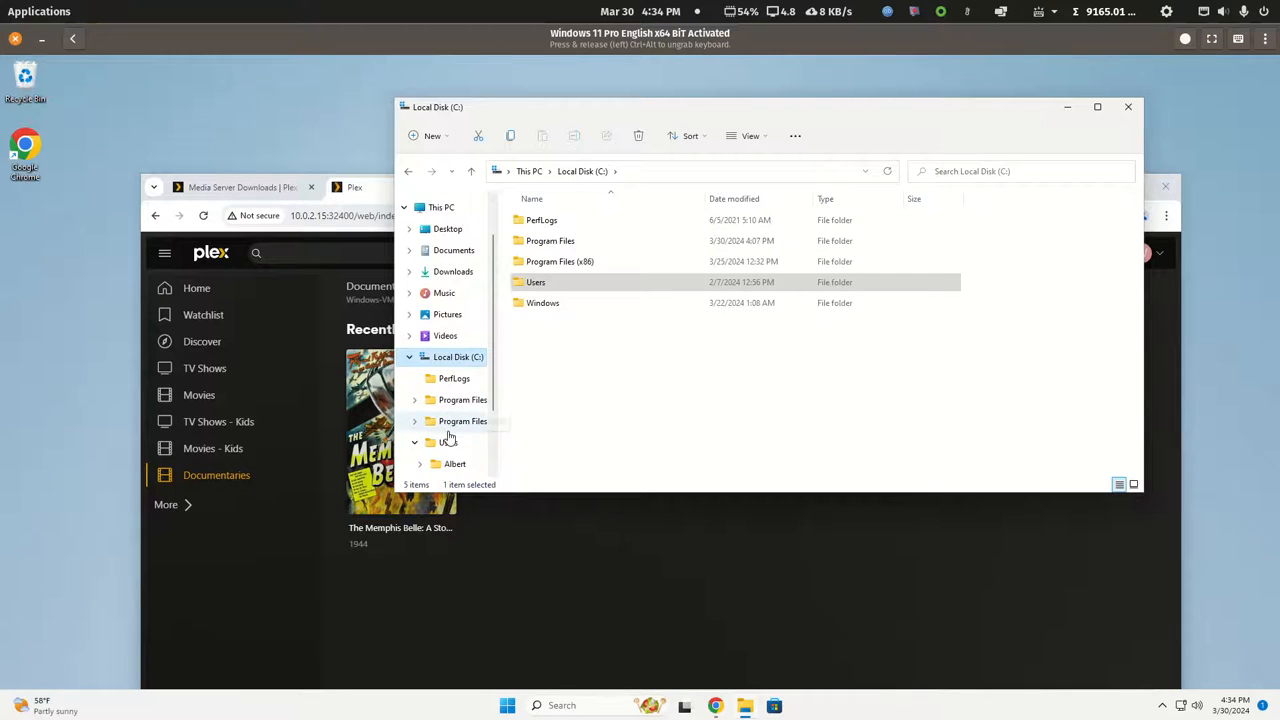
scroll(450, 456, down, 1)
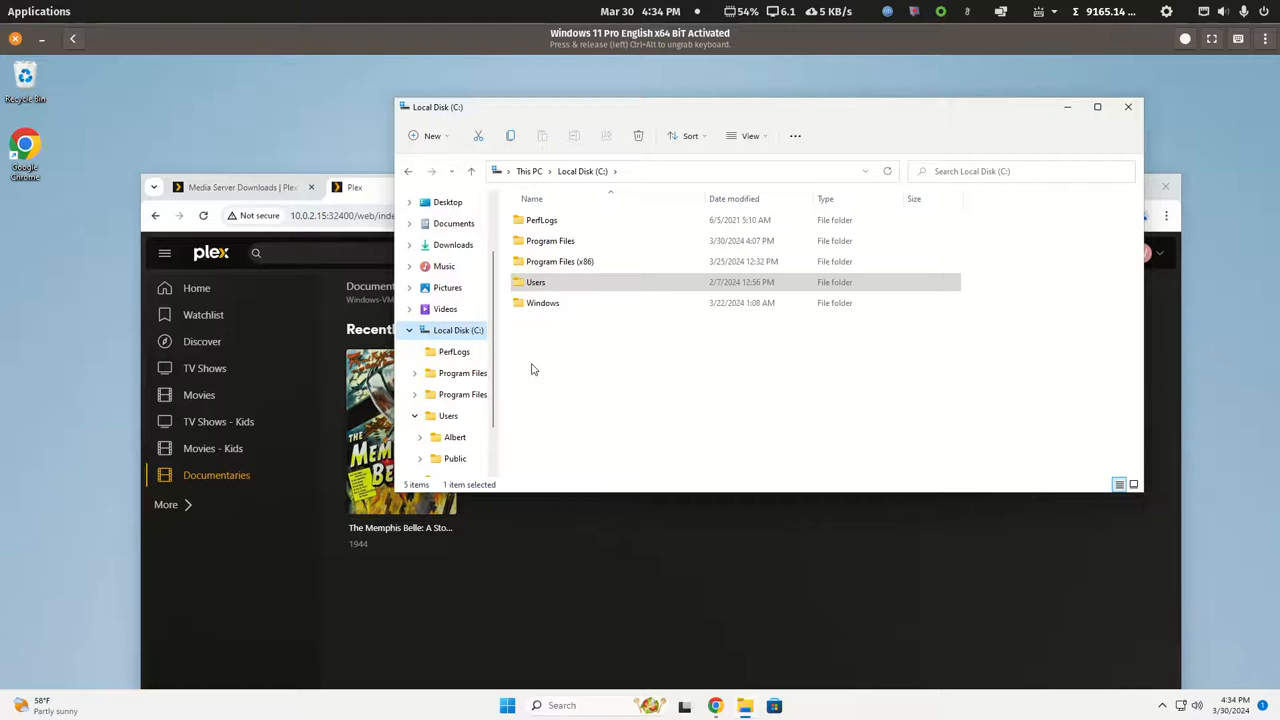
click(638, 390)
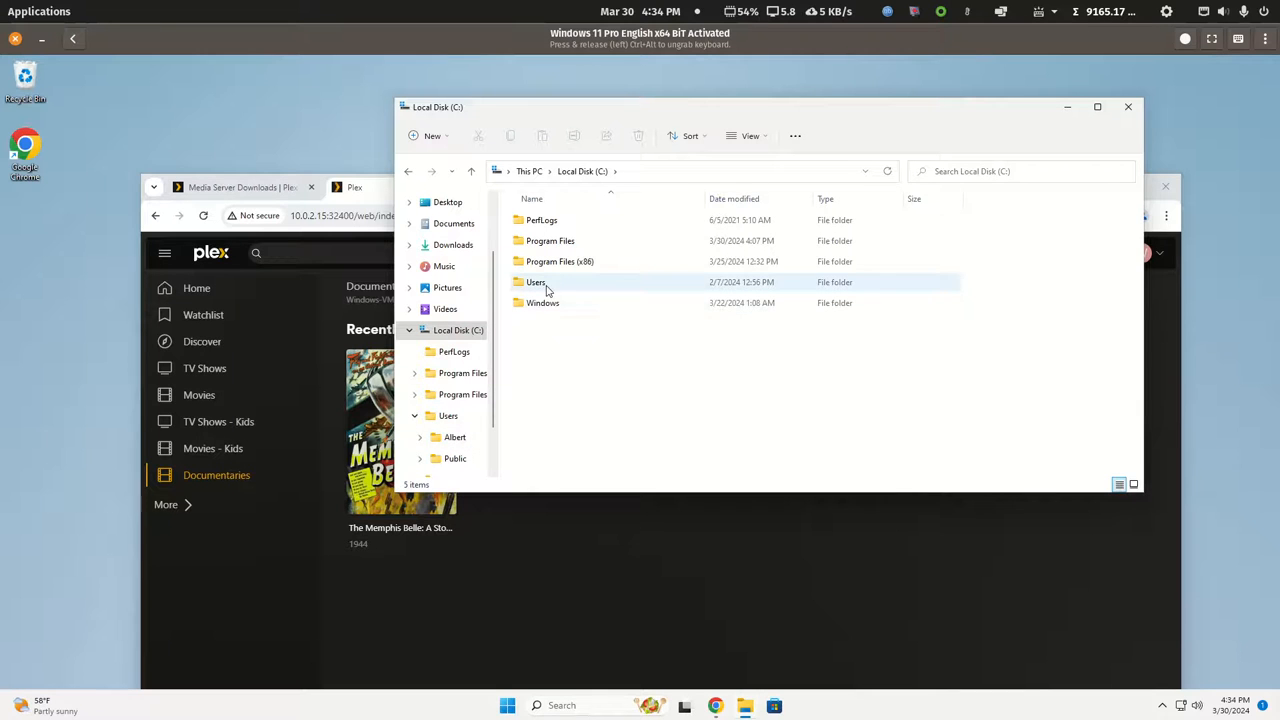
Open the media folder inside Videos and examine its movie-library and tv-library subfolders.
click(440, 309)
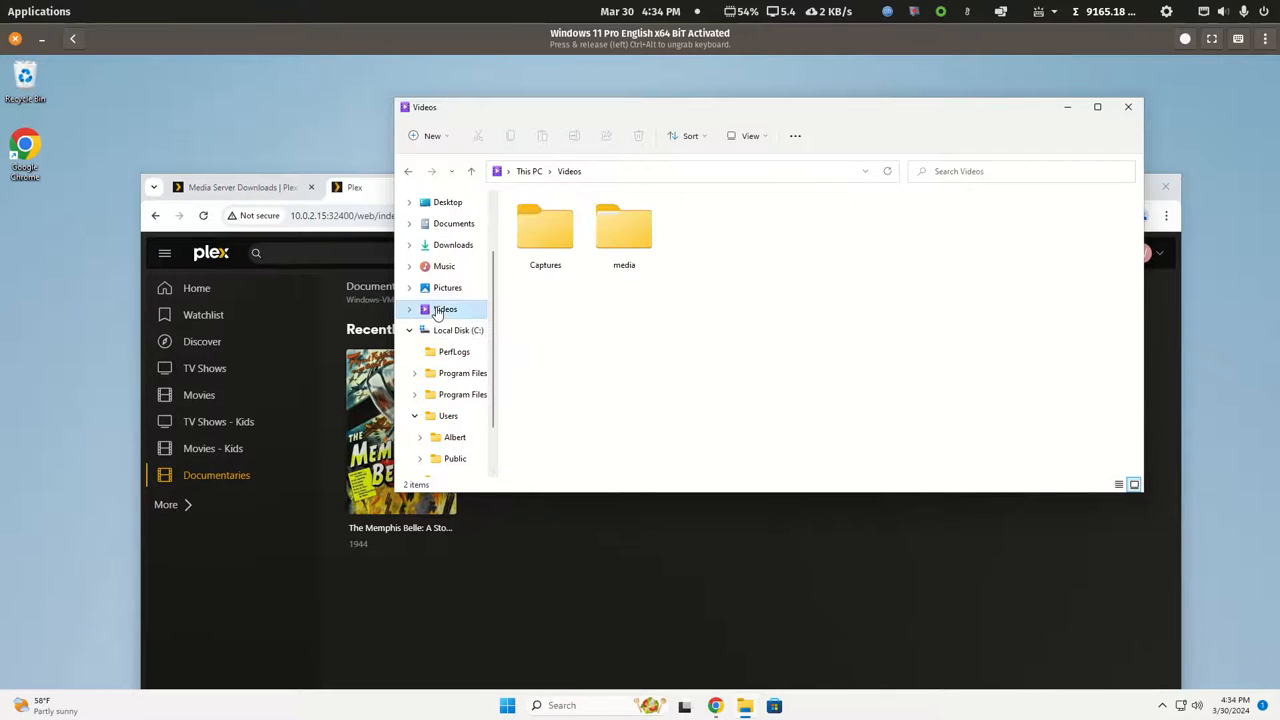
double_click(640, 241)
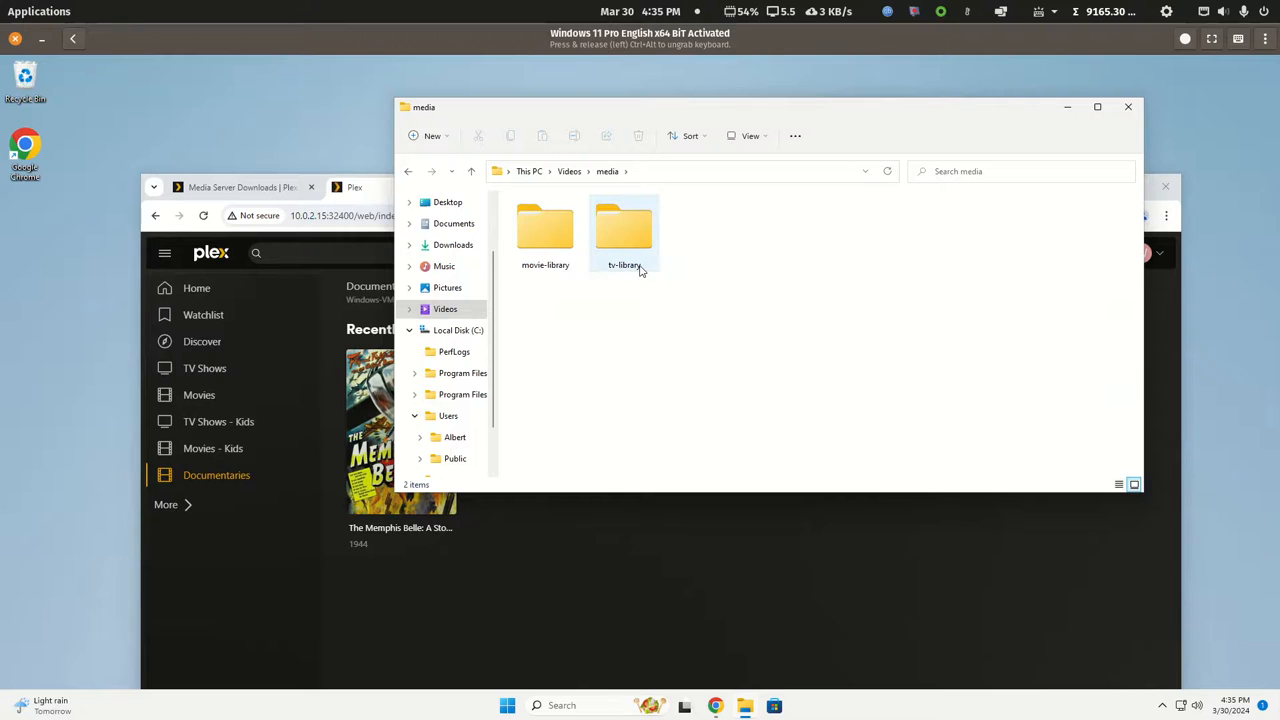
mouse_move(641, 269)
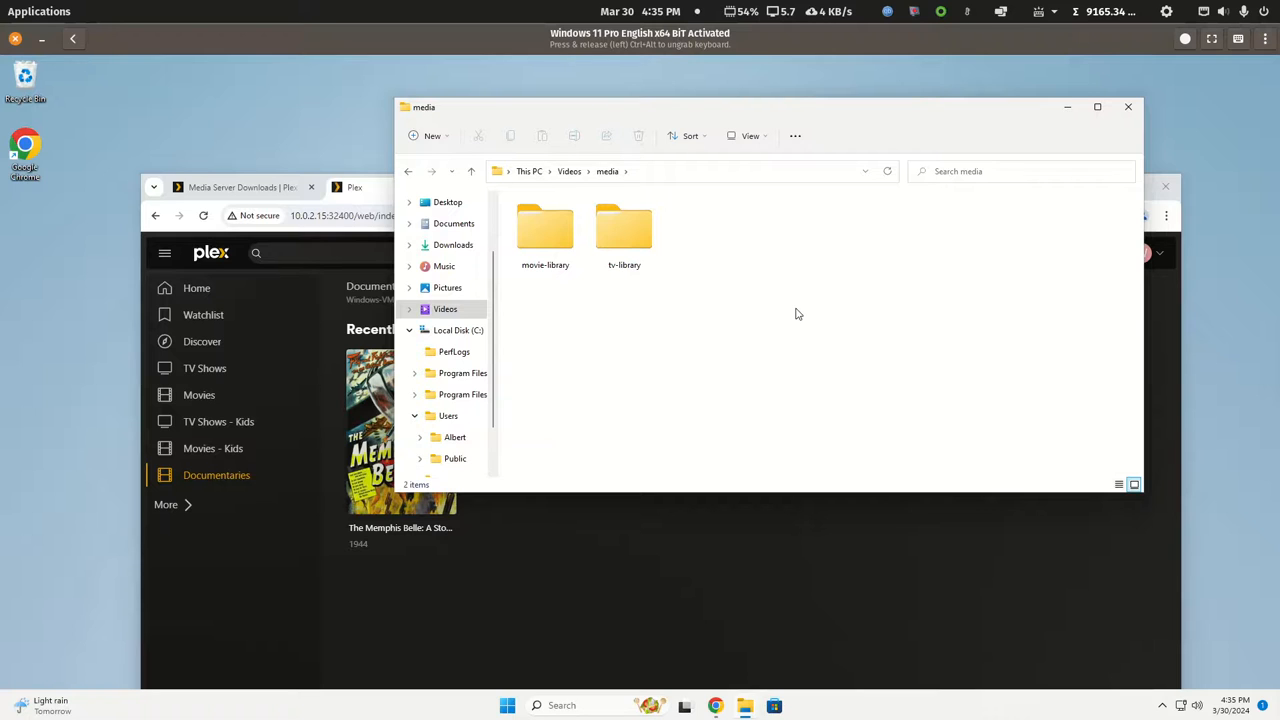
double_click(545, 230)
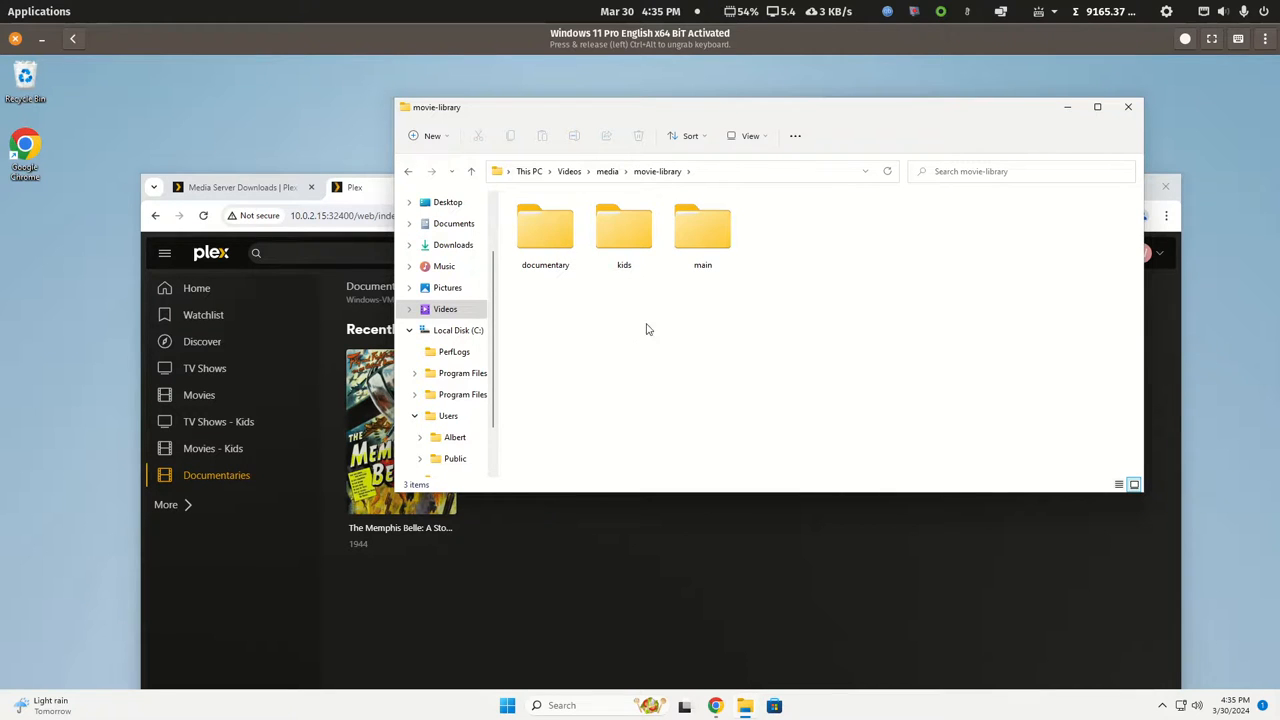
mouse_move(705, 245)
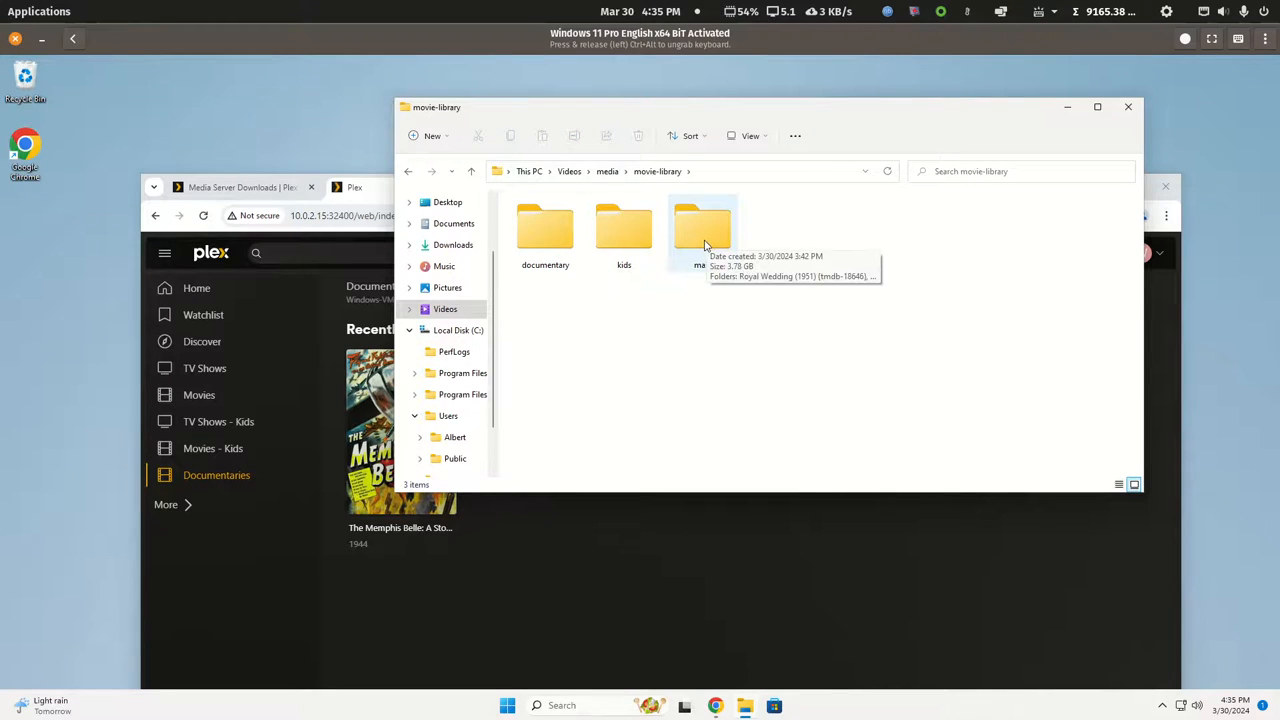
mouse_move(620, 247)
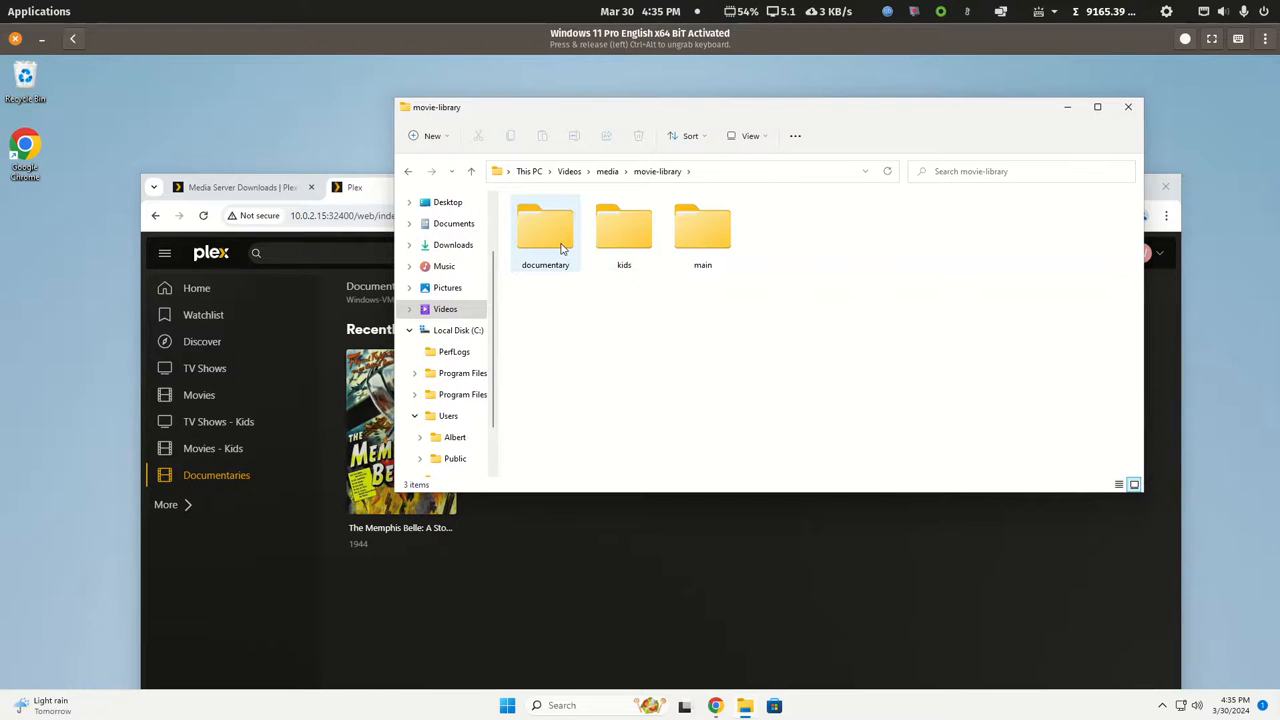
mouse_move(561, 248)
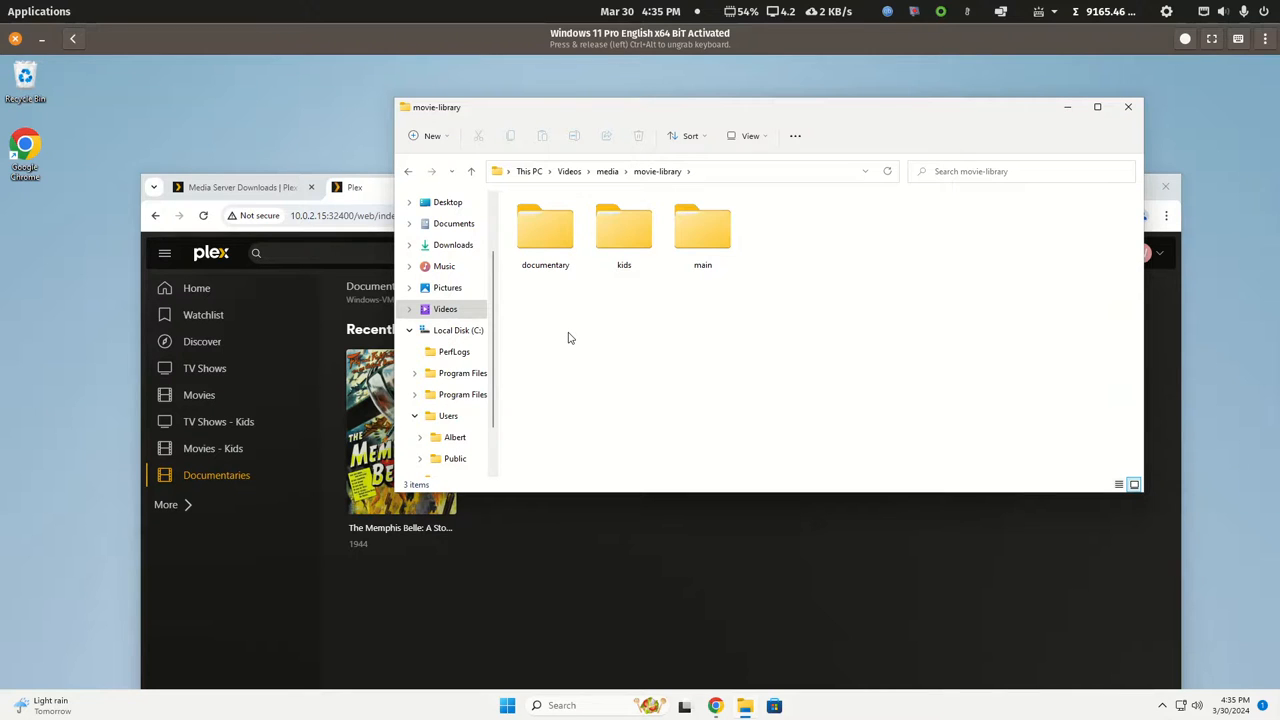
click(408, 171)
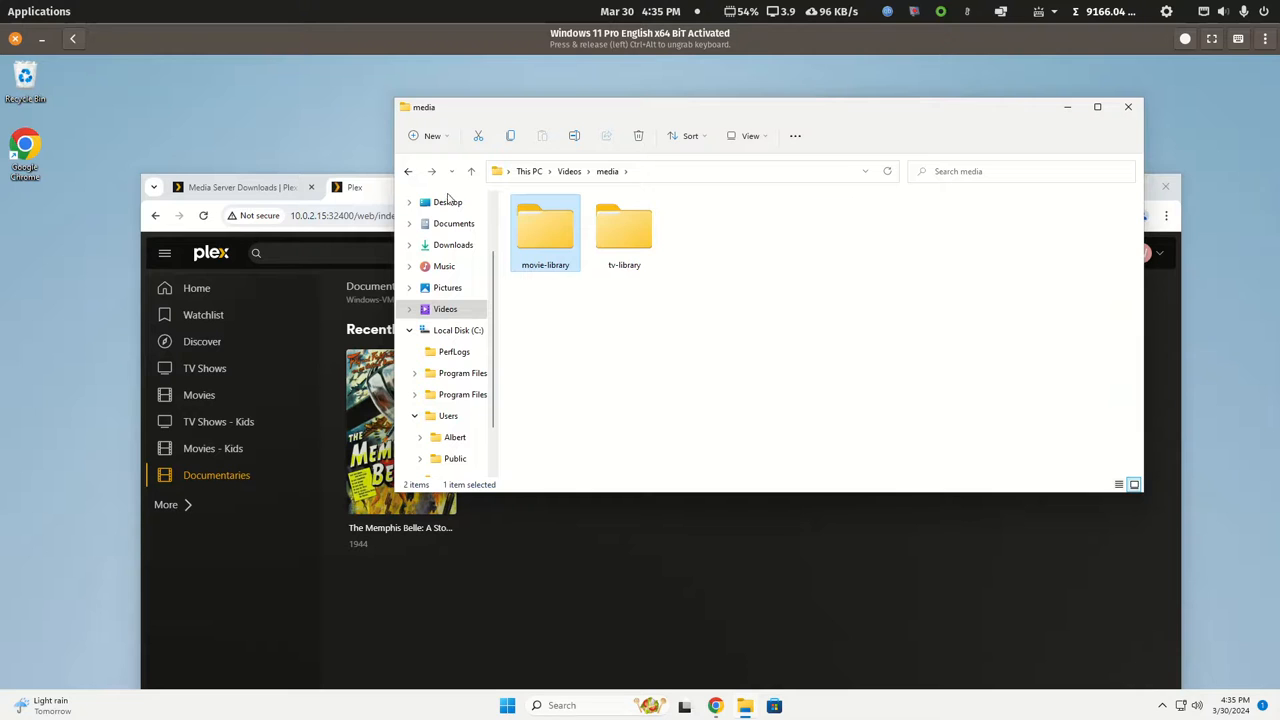
double_click(645, 245)
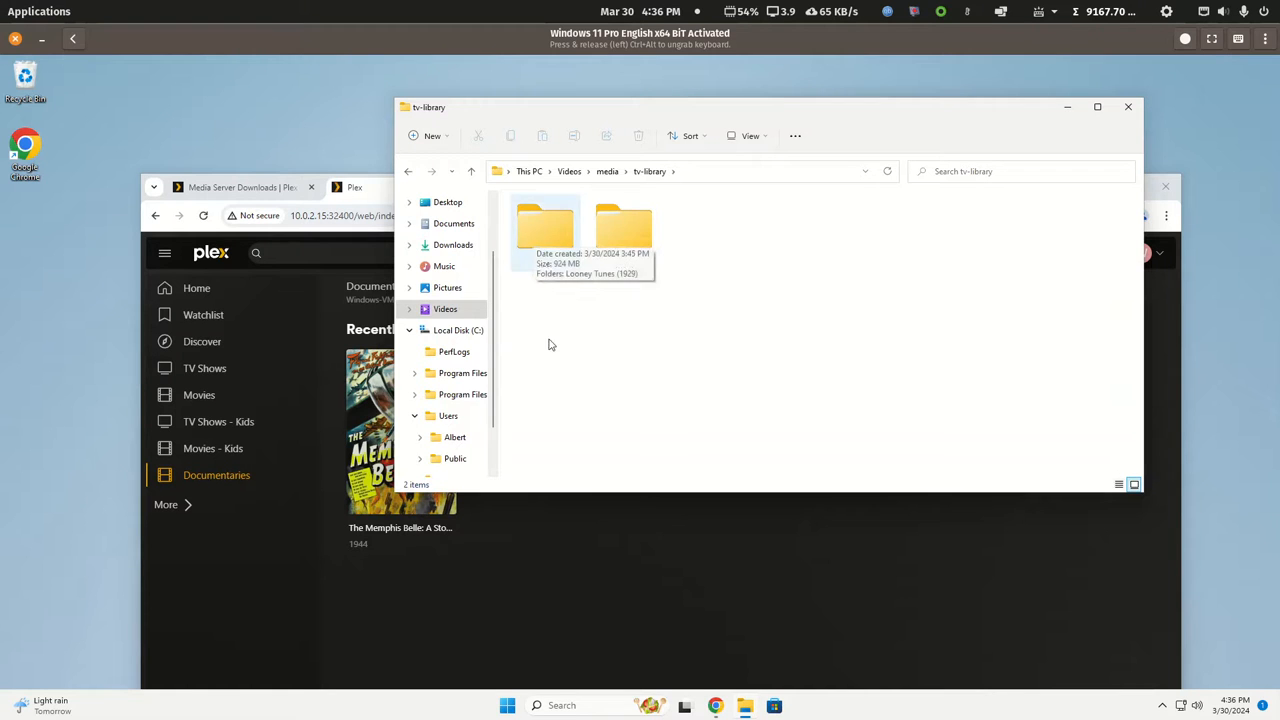
Switch back to Plex in Chrome and view the details page of The Memphis Belle: A Story of a Flying Fortress.
click(605, 601)
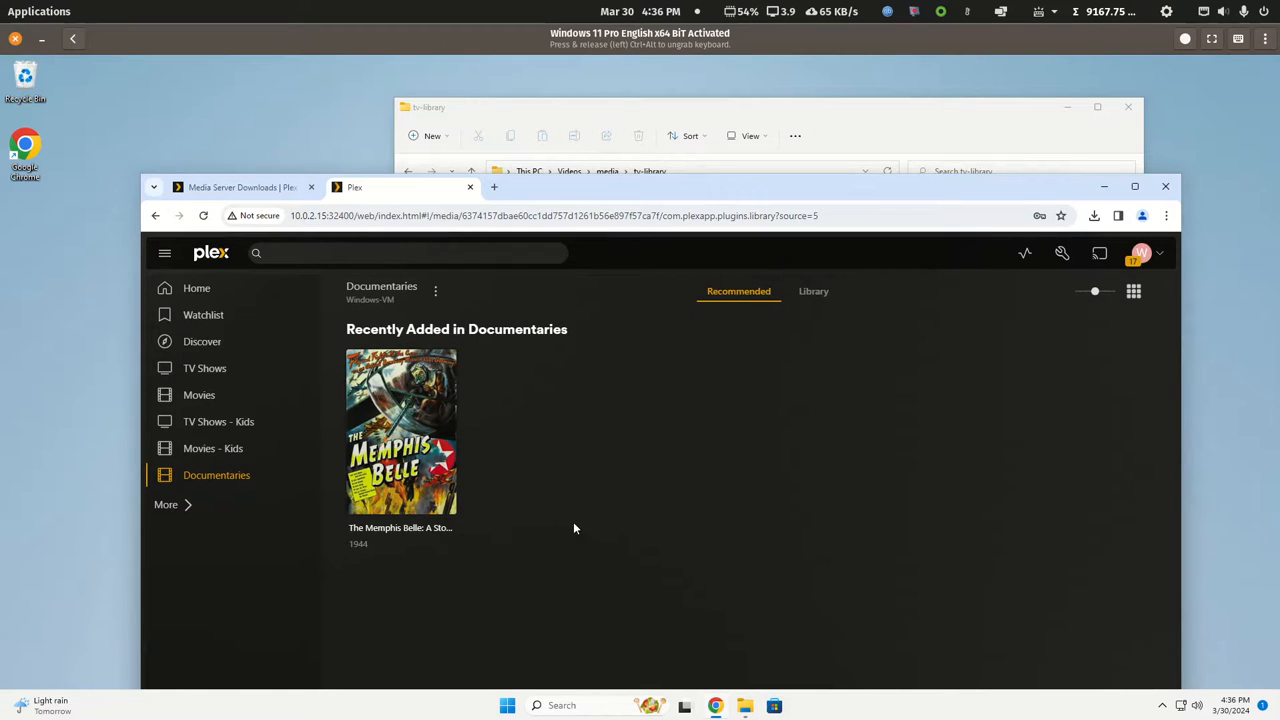
mouse_move(403, 502)
click(446, 441)
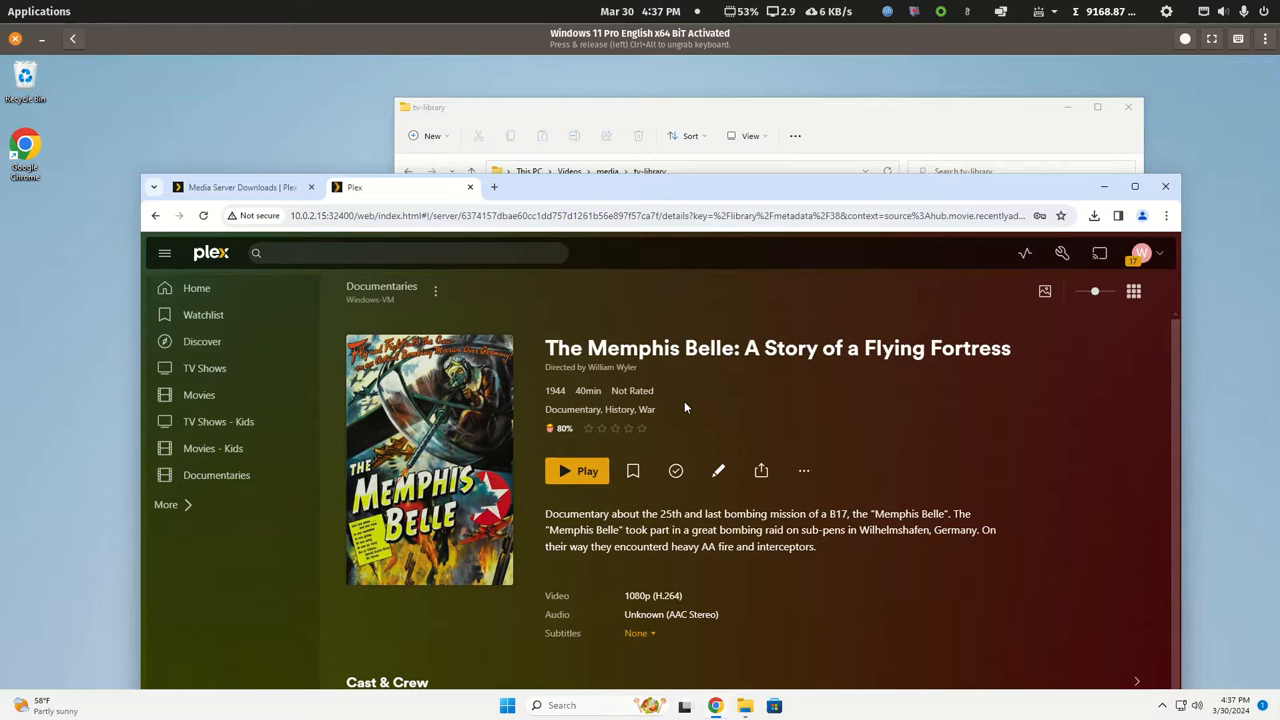
click(830, 113)
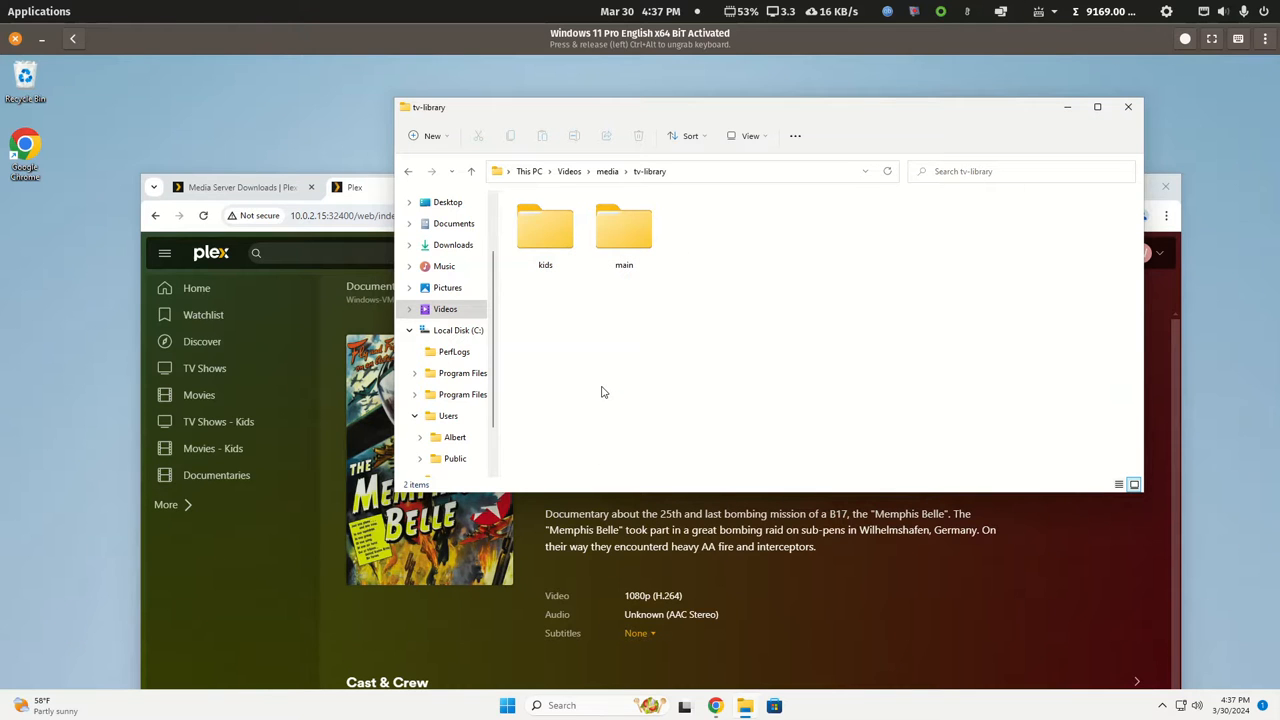
click(776, 584)
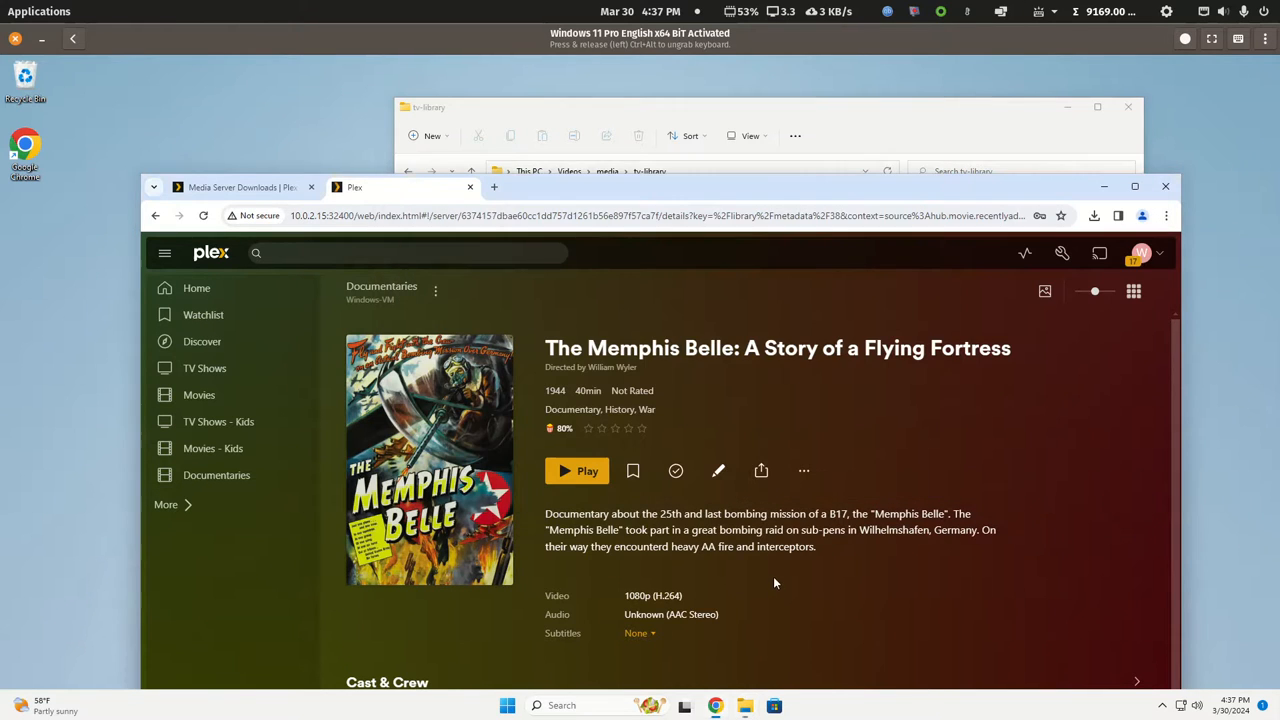
Examine the editable General and Tags metadata of The Memphis Belle and close the editor without saving.
click(716, 472)
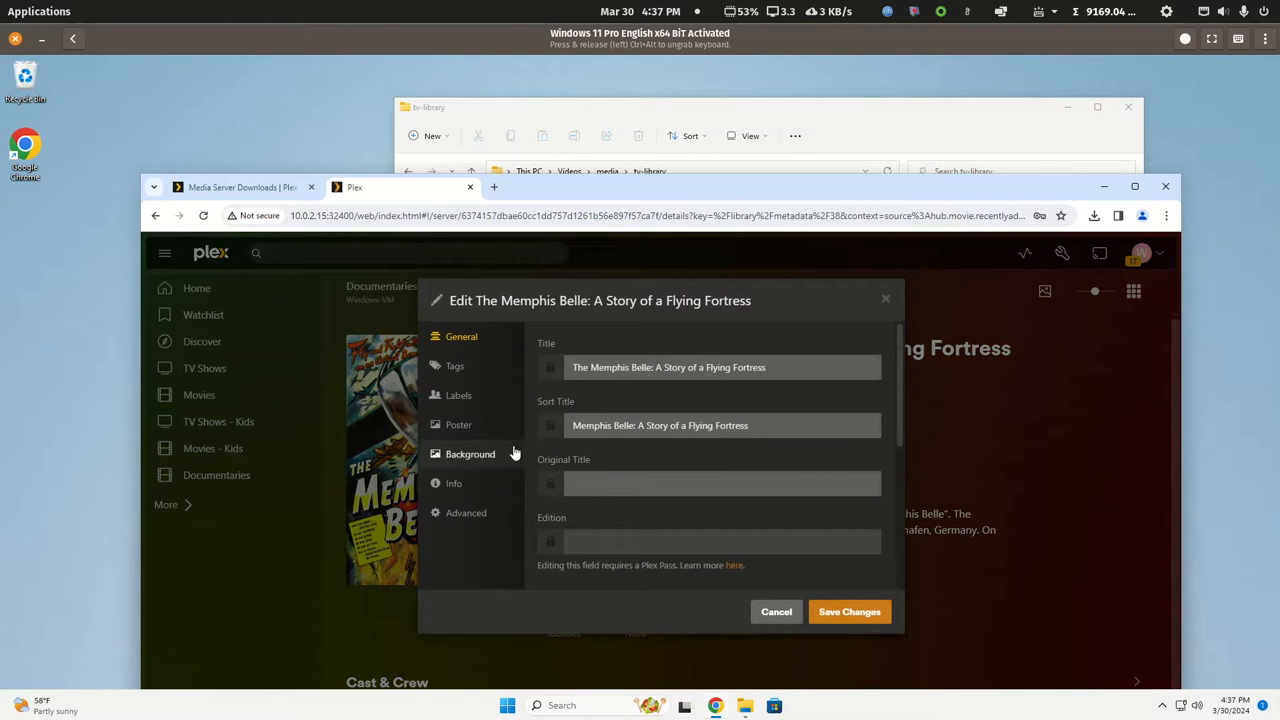
click(458, 367)
scroll(721, 517, down, 1)
scroll(721, 517, up, 1)
click(452, 337)
scroll(758, 497, down, 1)
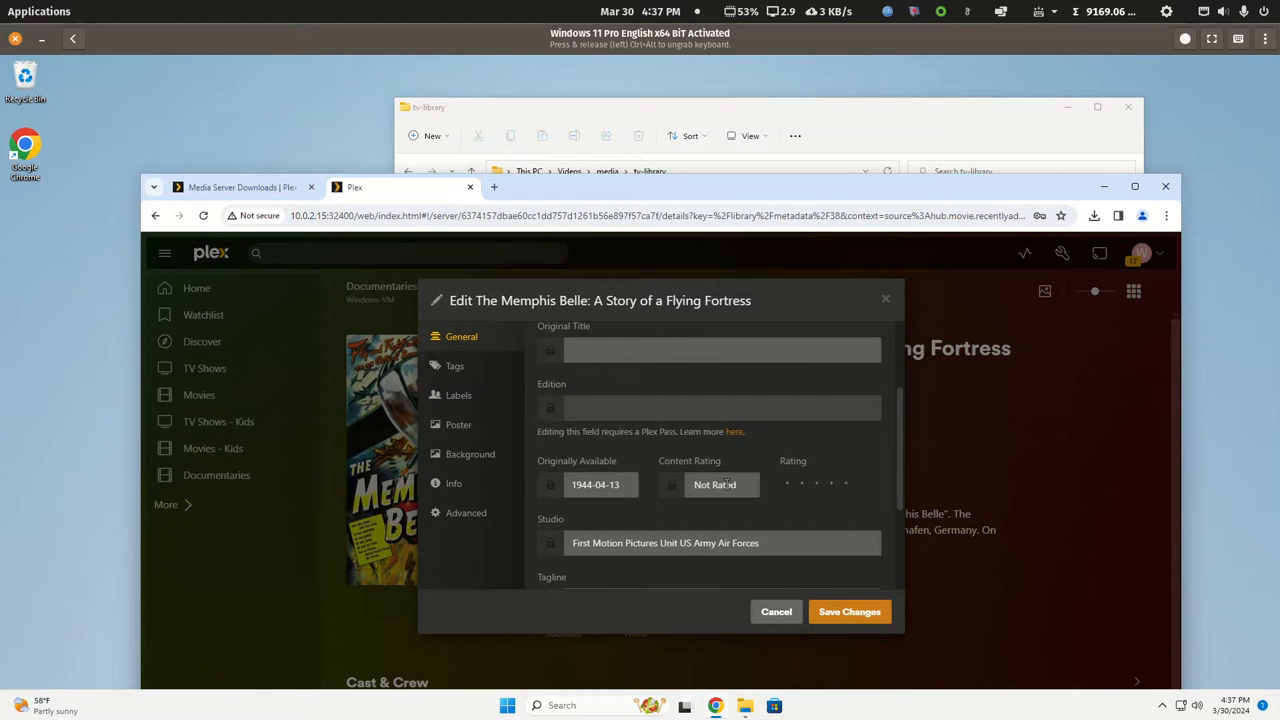
click(766, 612)
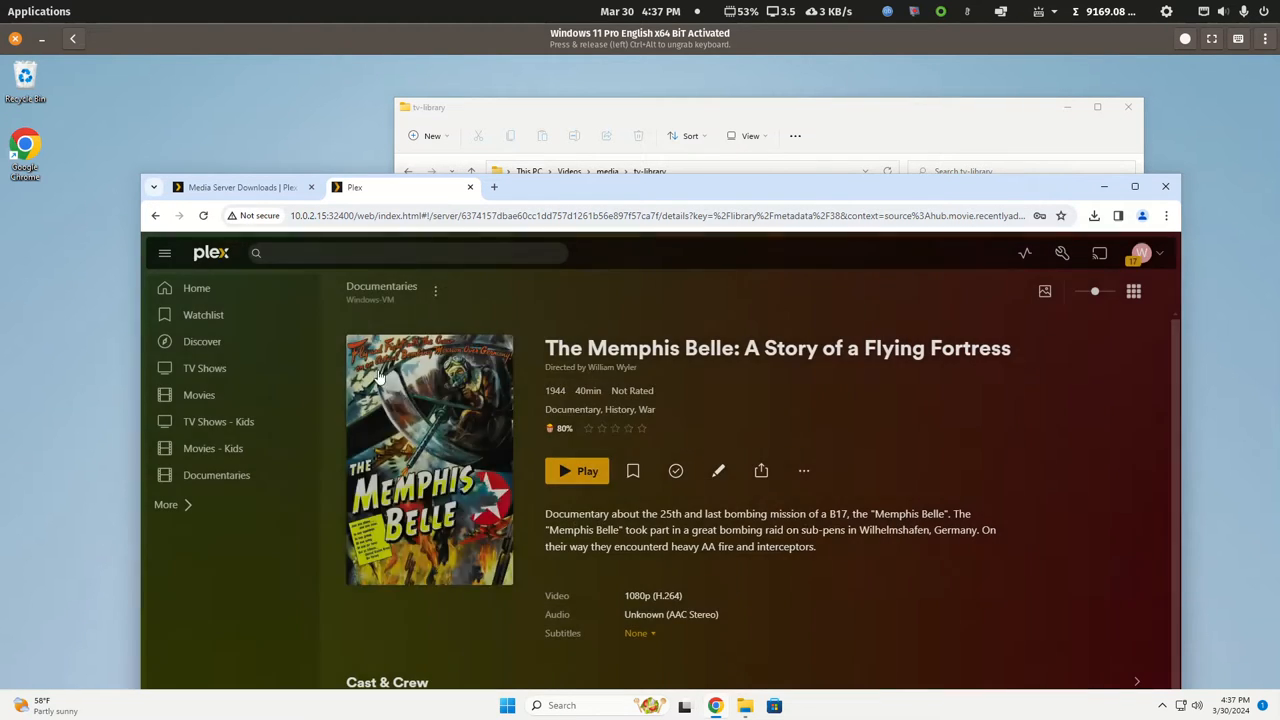
Select The Brain That Wouldn't Die, The Hitch-Hiker and Royal Wedding in the Movies library, examine their shared editable General metadata and close the editor without saving.
click(200, 398)
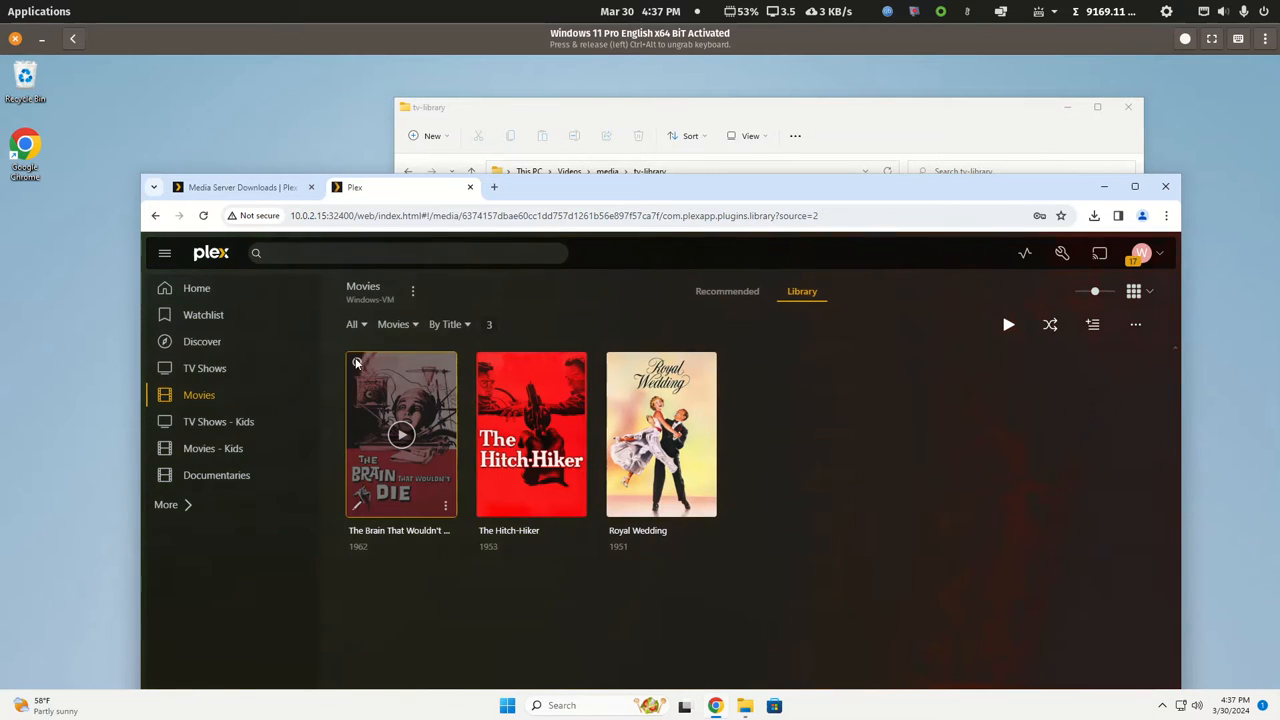
click(358, 363)
click(487, 362)
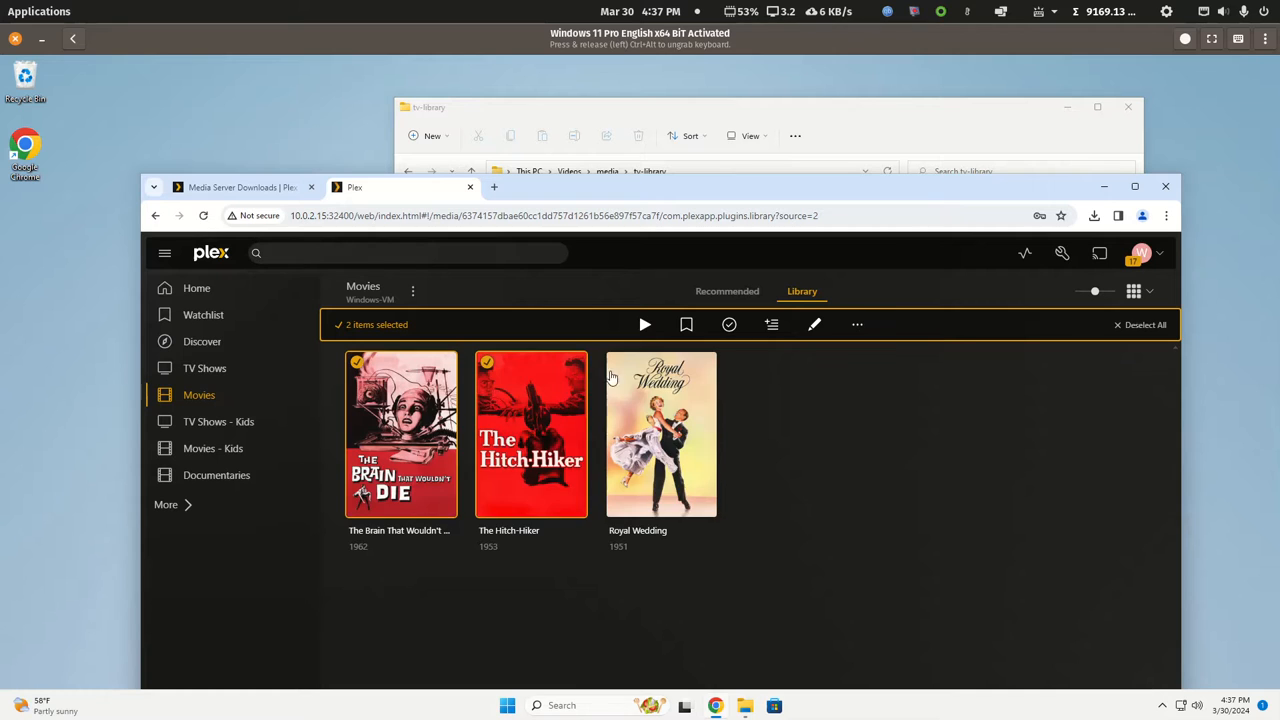
click(655, 428)
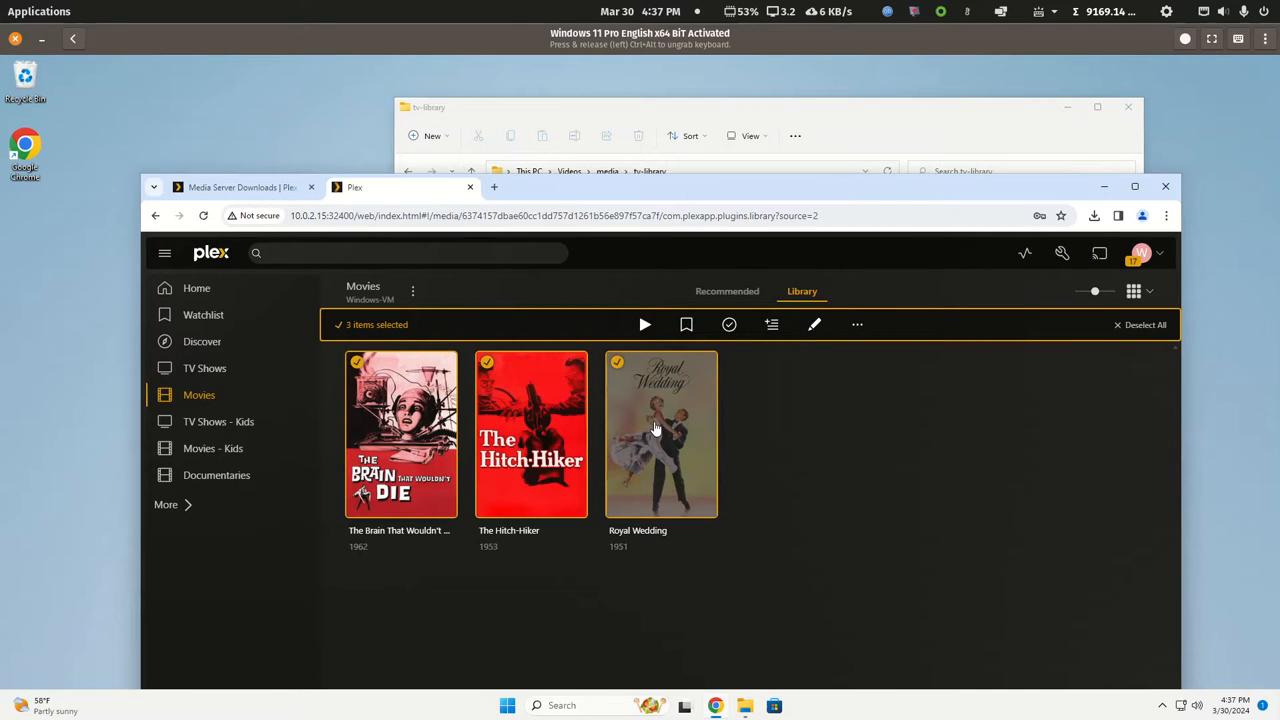
click(814, 325)
scroll(619, 422, down, 5)
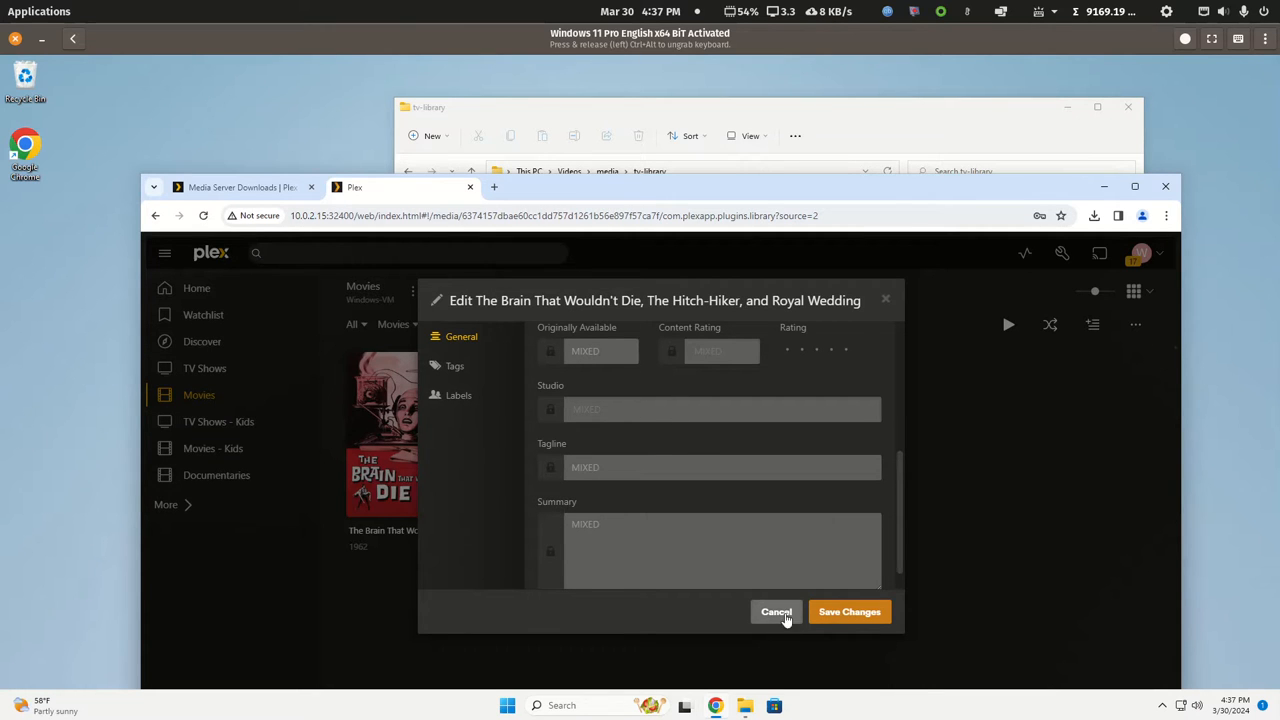
click(777, 612)
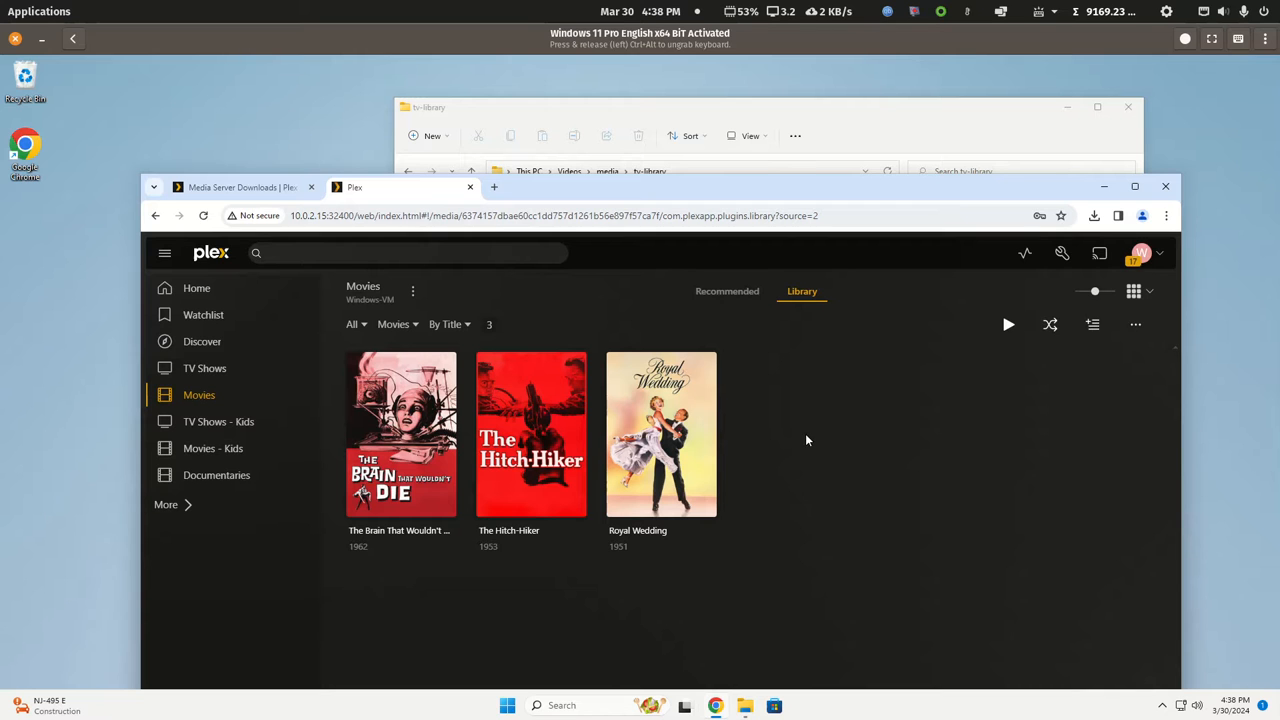
Move the browser window down slightly, switch to File Explorer and go back from tv-library to the Videos folder.
drag(944, 194, 947, 234)
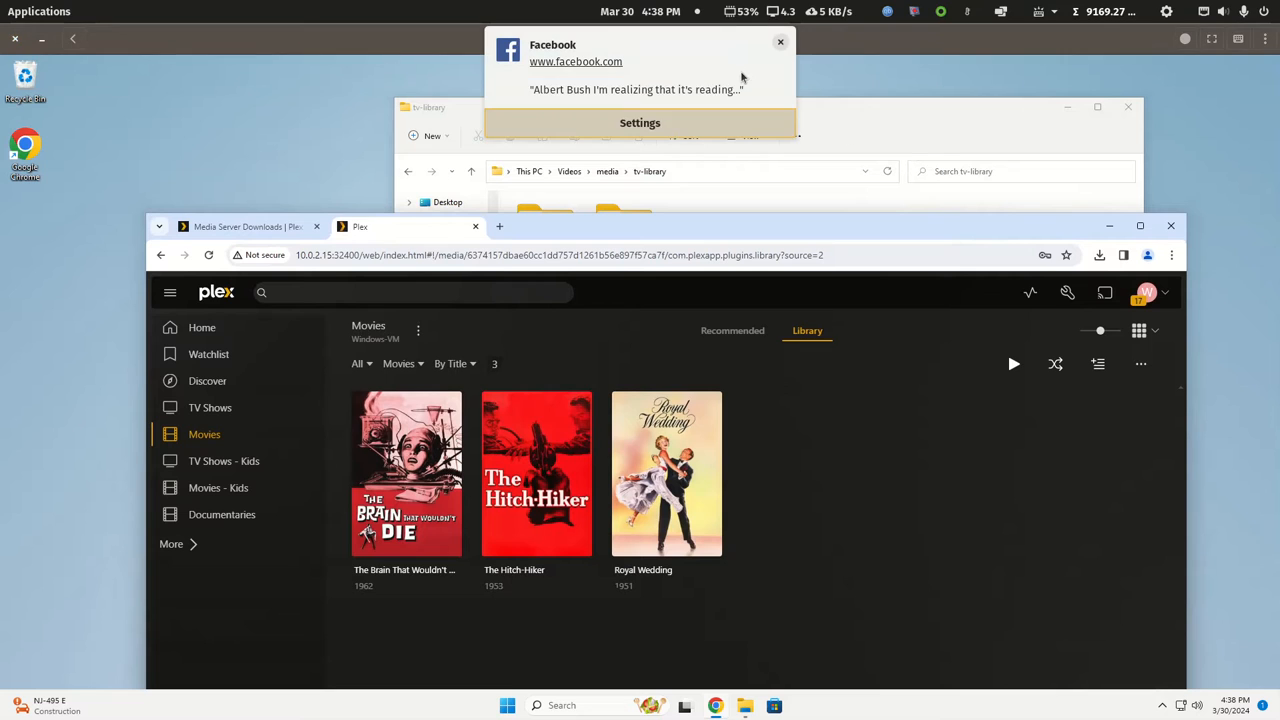
click(940, 114)
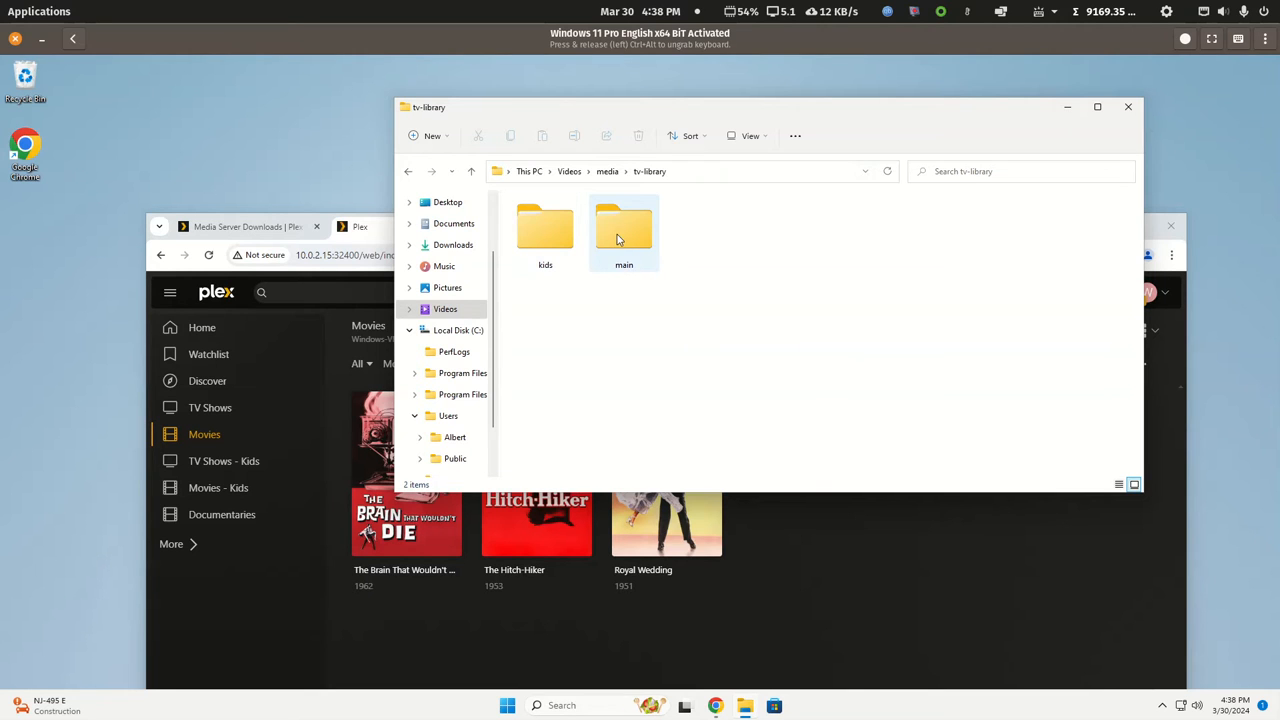
click(408, 171)
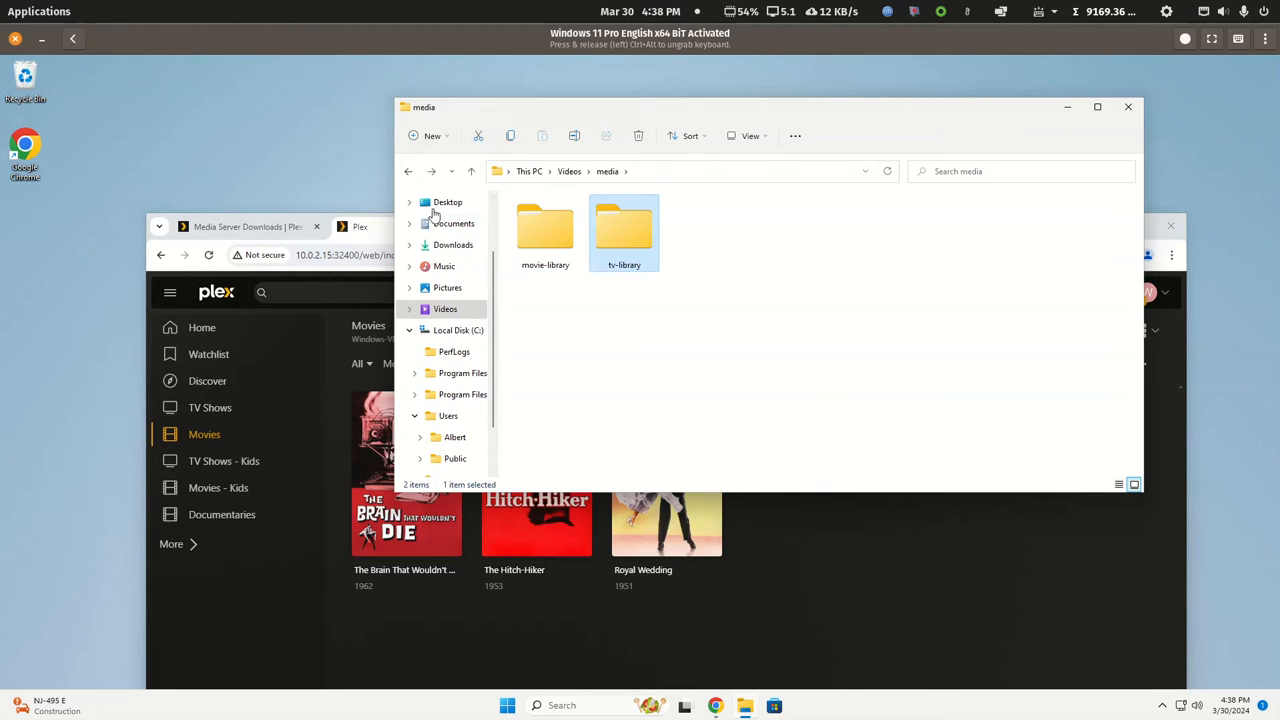
click(408, 171)
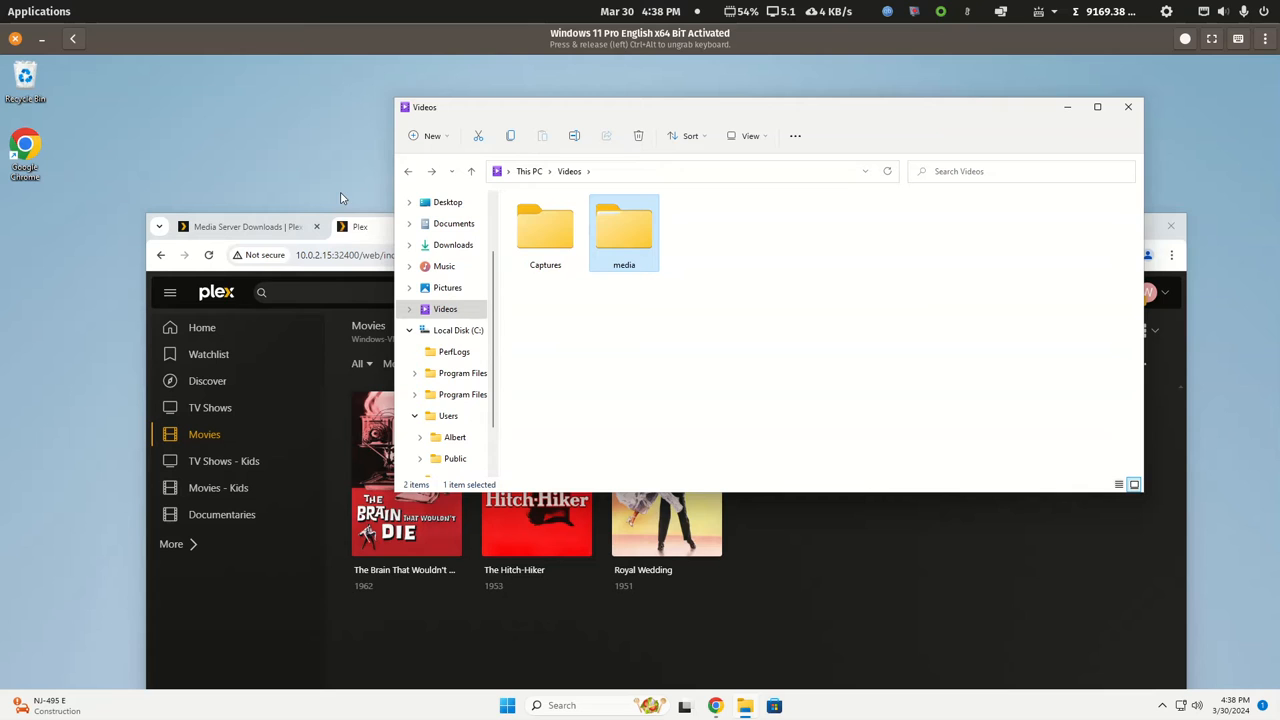